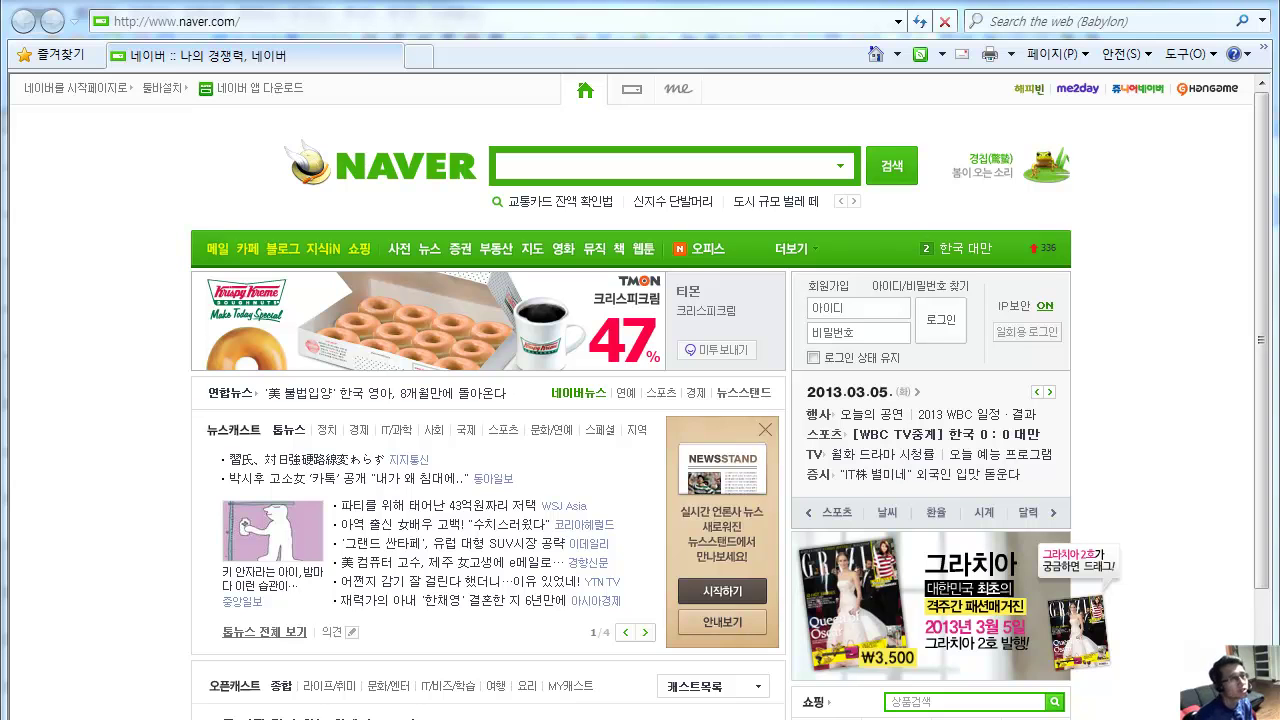
# Search Naver for '알약', correcting the mistyped characters before submitting.
pyautogui.click(520, 166)
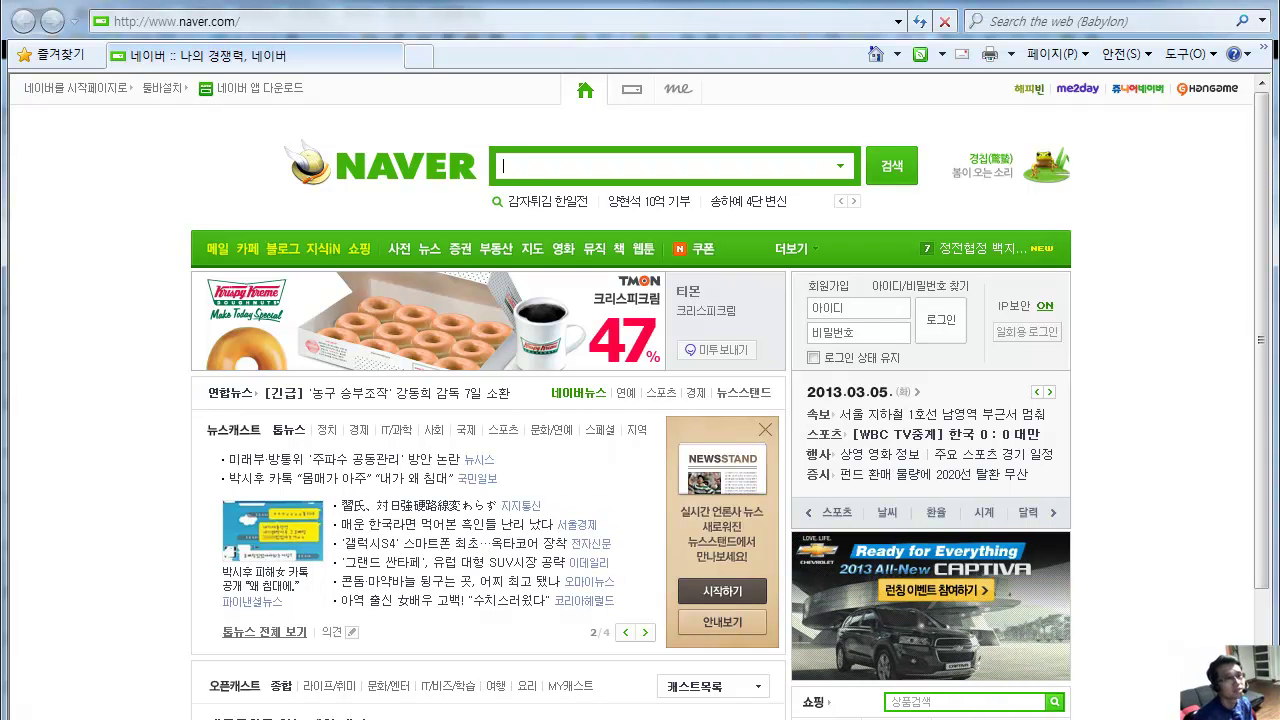
pyautogui.write('알')
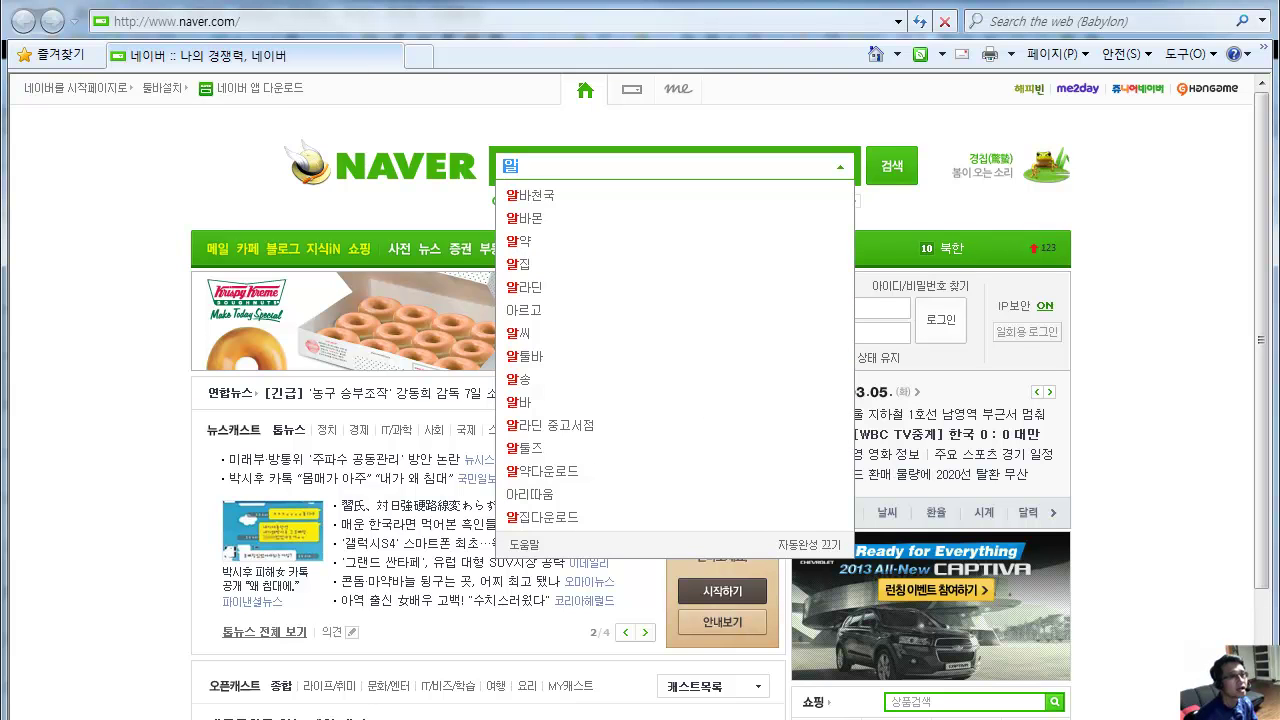
pyautogui.press('BackSpace')
pyautogui.press('BackSpace')
pyautogui.write('앨')
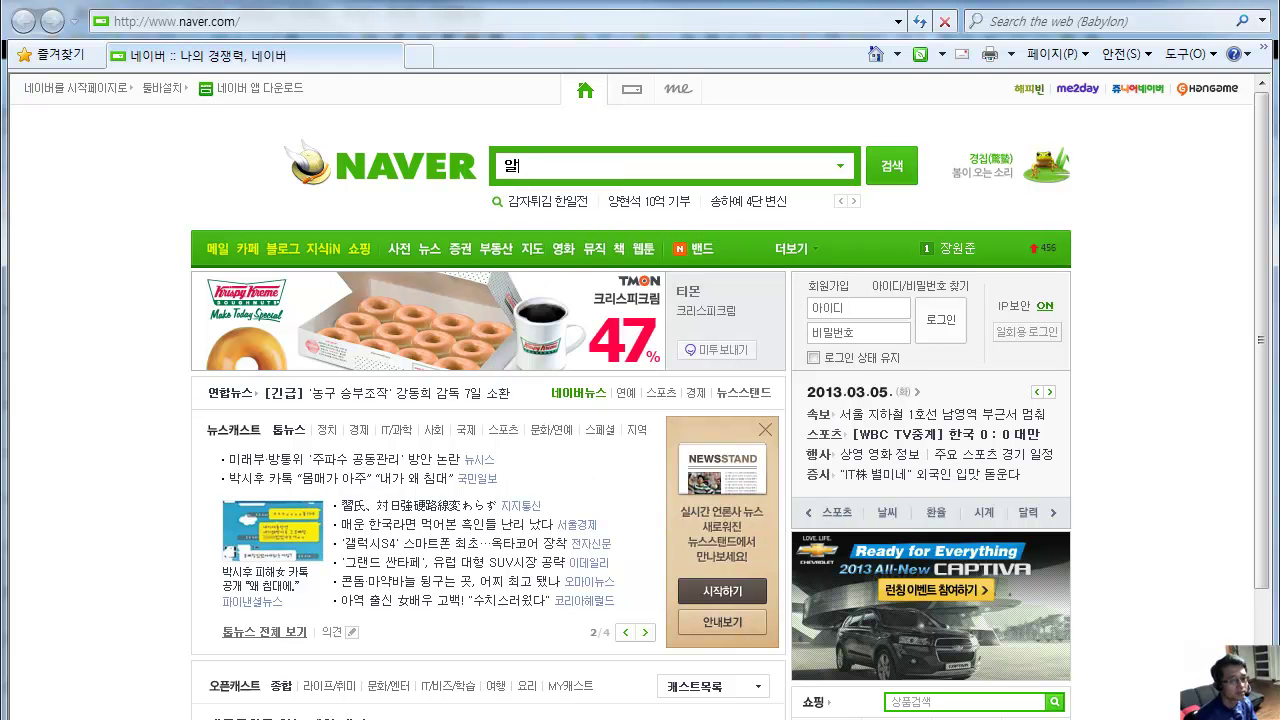
pyautogui.press('BackSpace')
pyautogui.press('BackSpace')
pyautogui.write('알')
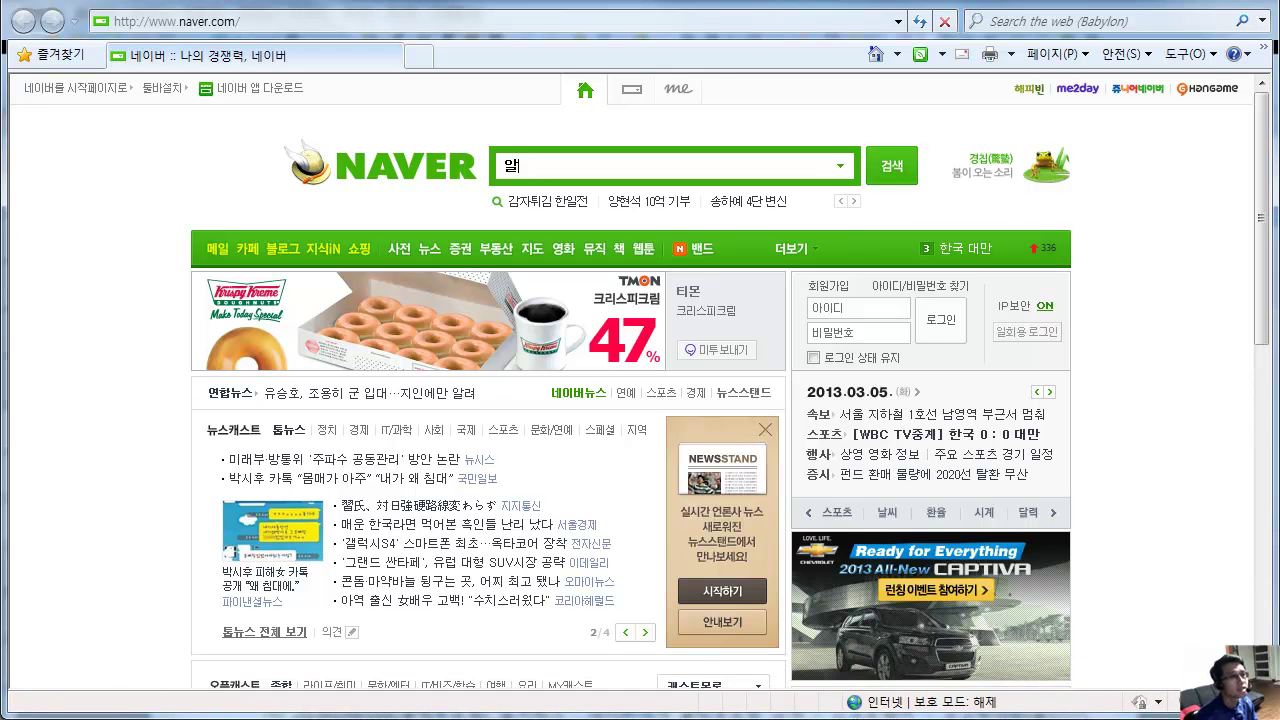
pyautogui.write('약')
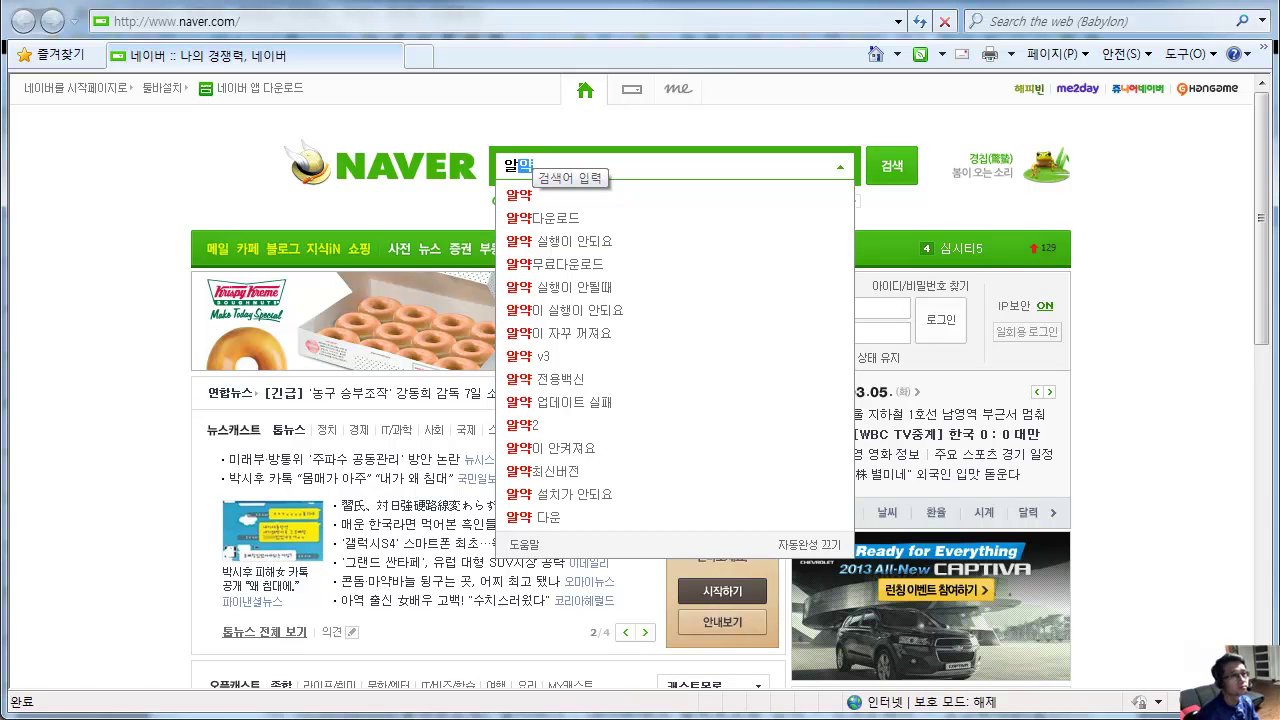
pyautogui.press('Return')
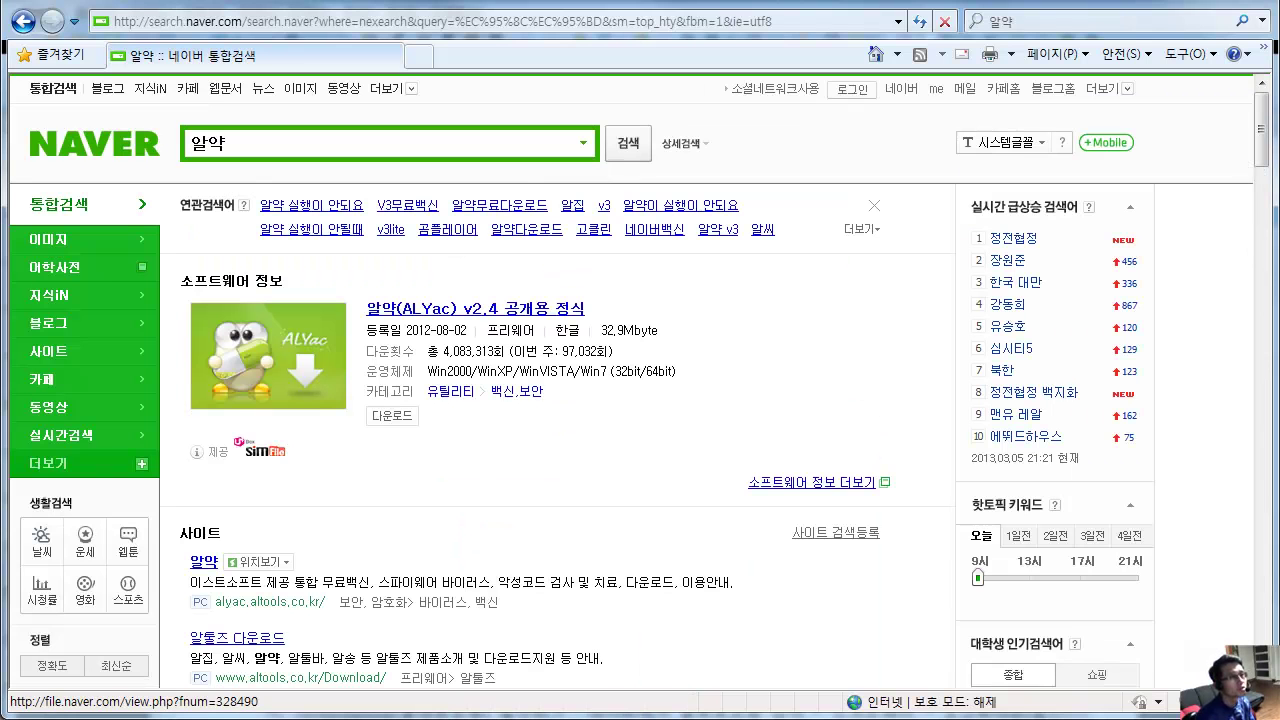
# Open the 알약 (ALYac) v2.4 listing and sign in with the Naver ID and password, retrying the password.
pyautogui.click(485, 310)
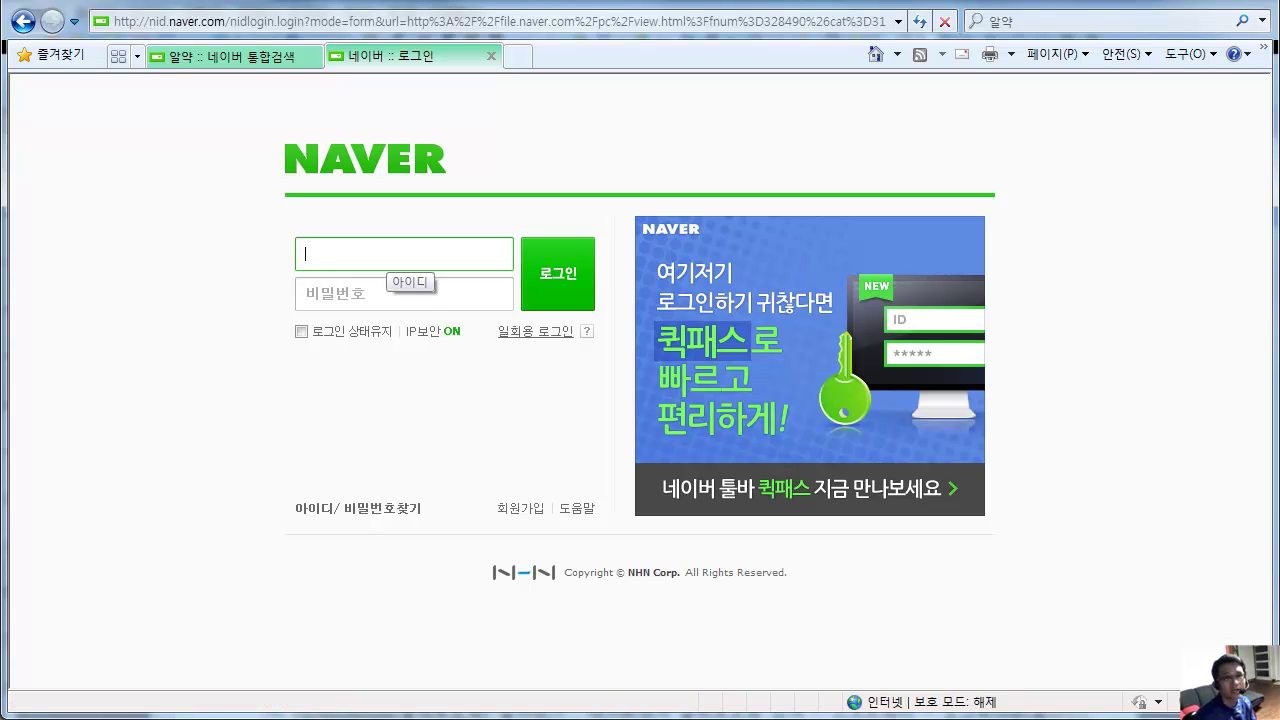
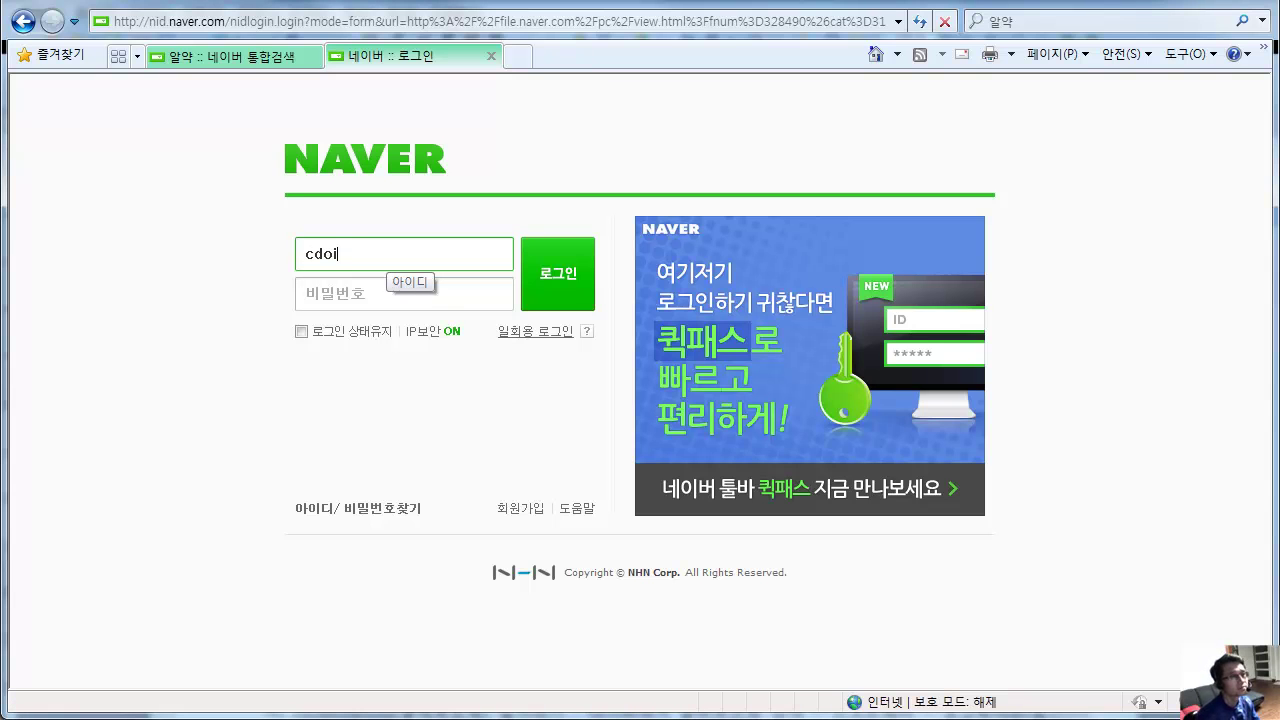
pyautogui.press('Tab')
pyautogui.write('******')
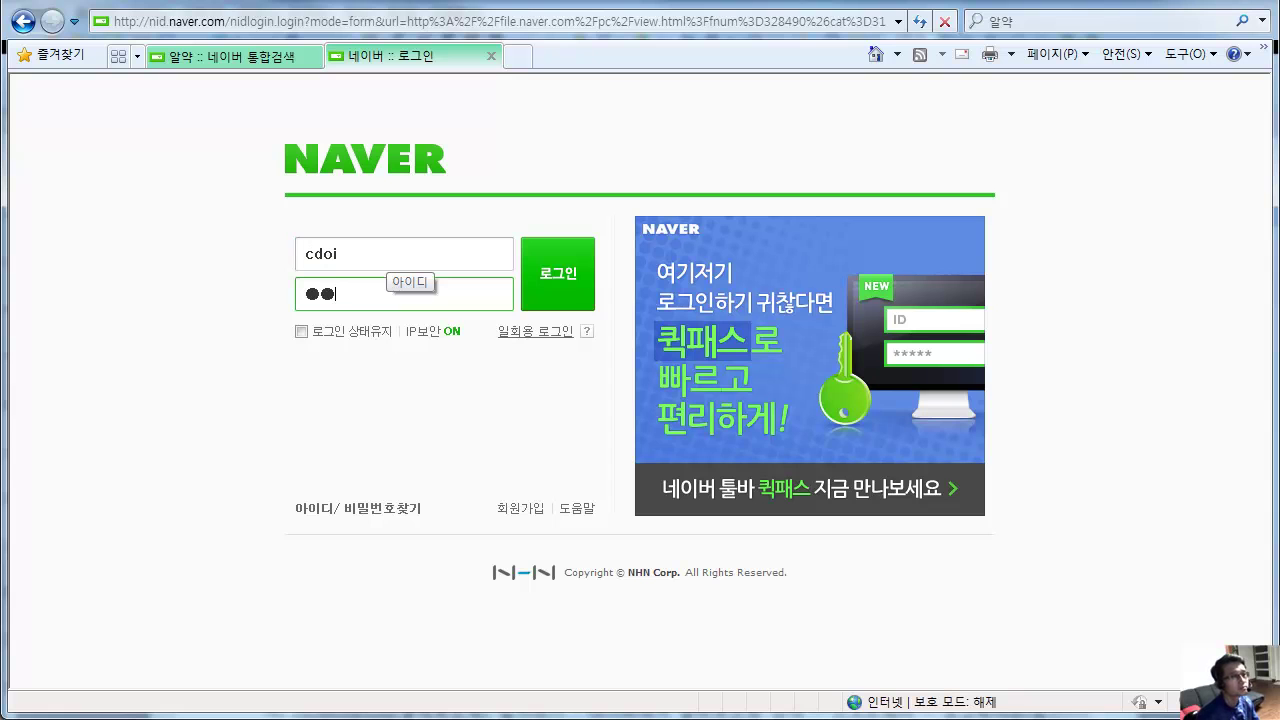
pyautogui.press('Return')
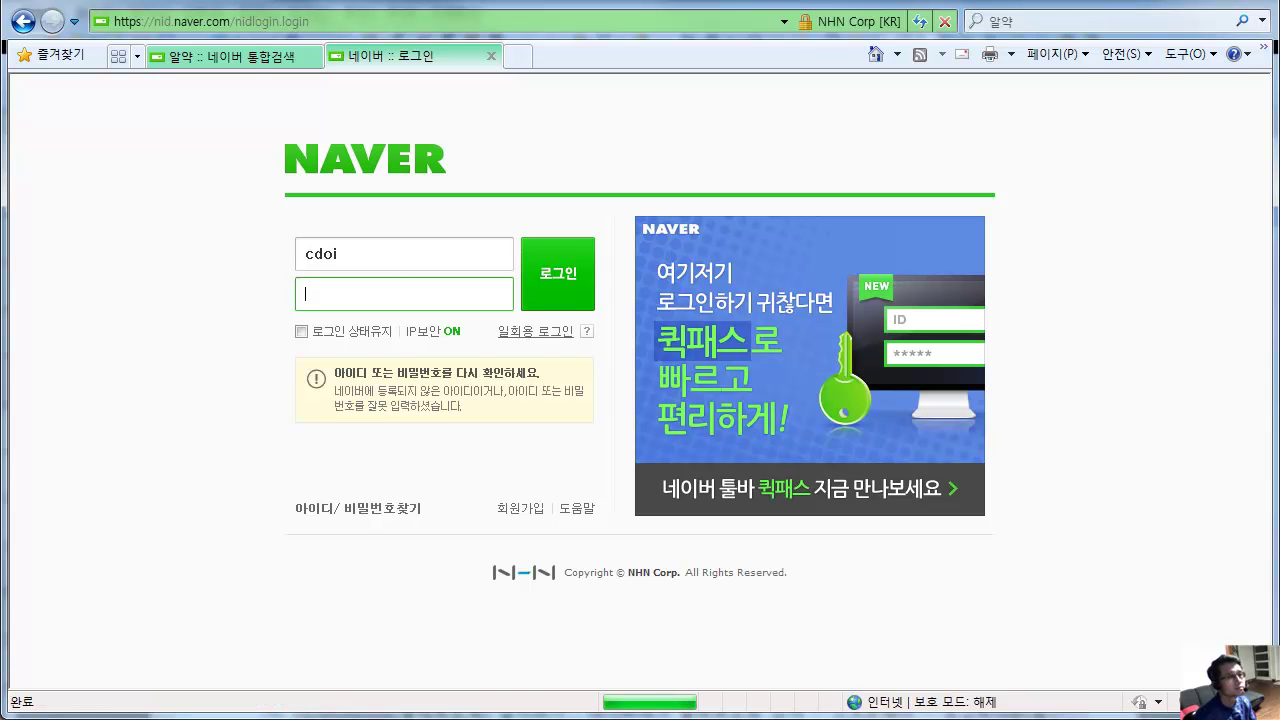
pyautogui.write('********')
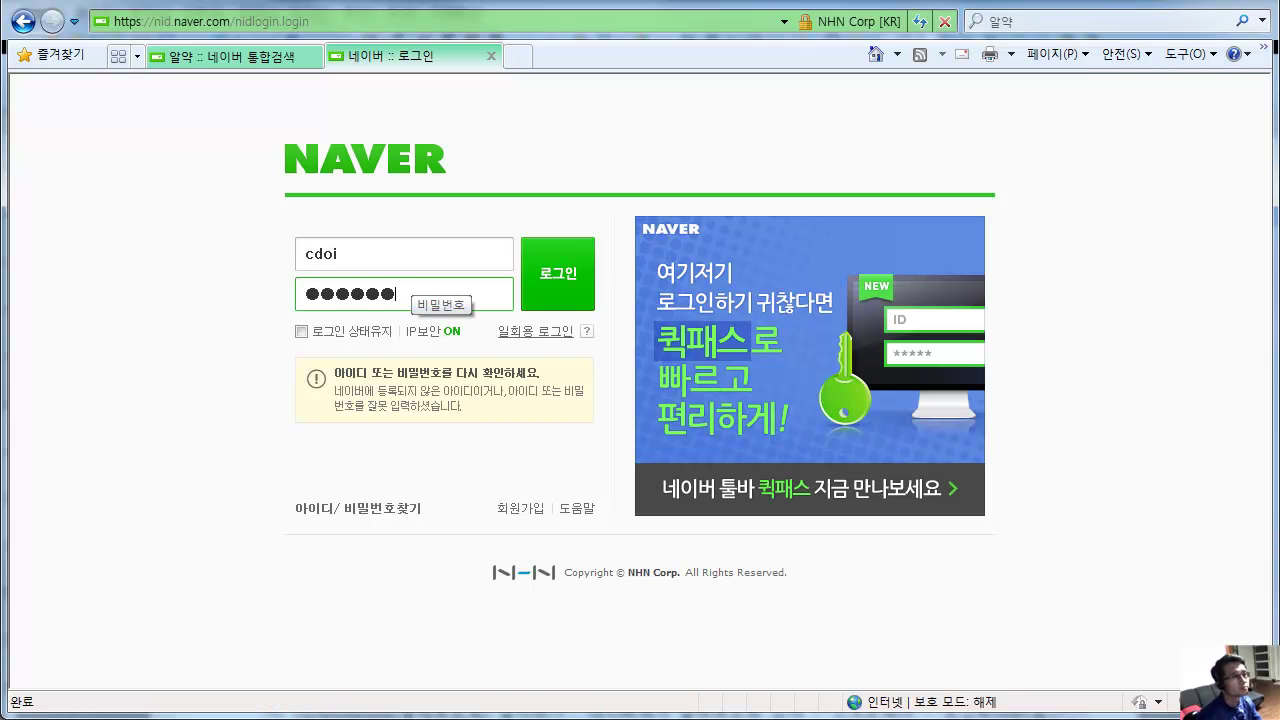
pyautogui.press('Return')
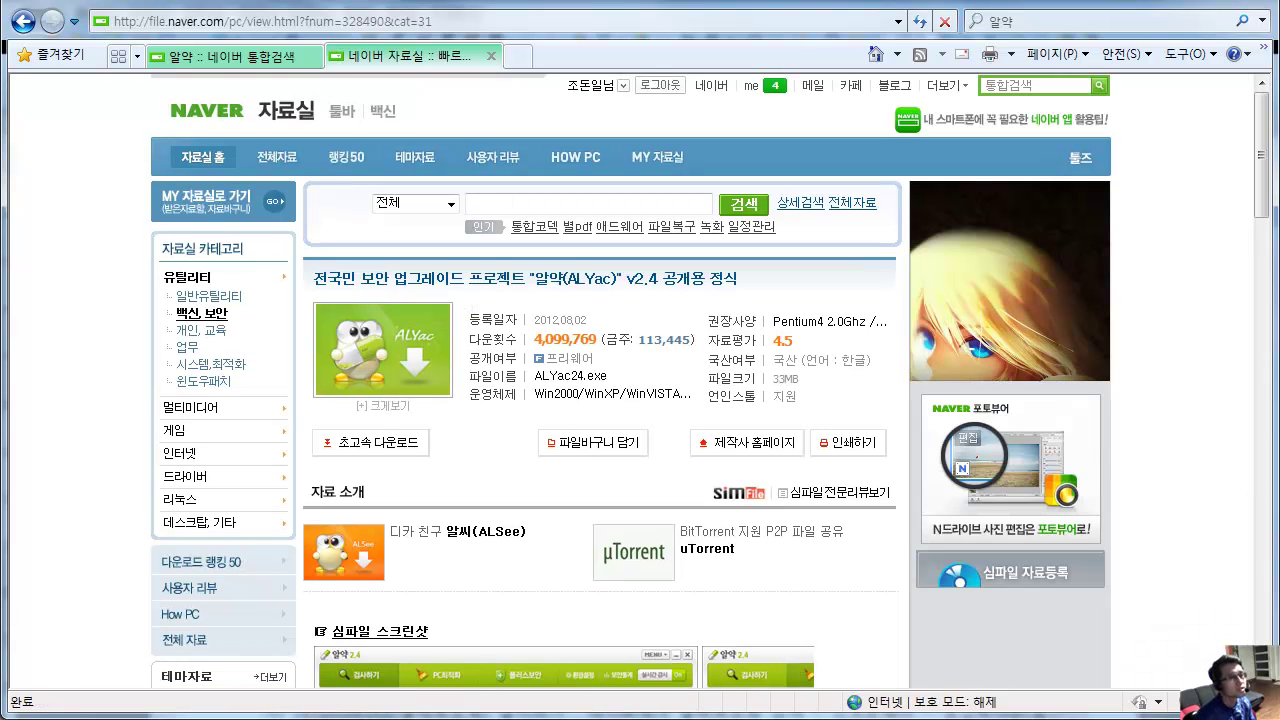
# Start the fast download of ALYac24.exe and browse to the Documents library as a new save location.
pyautogui.click(377, 442)
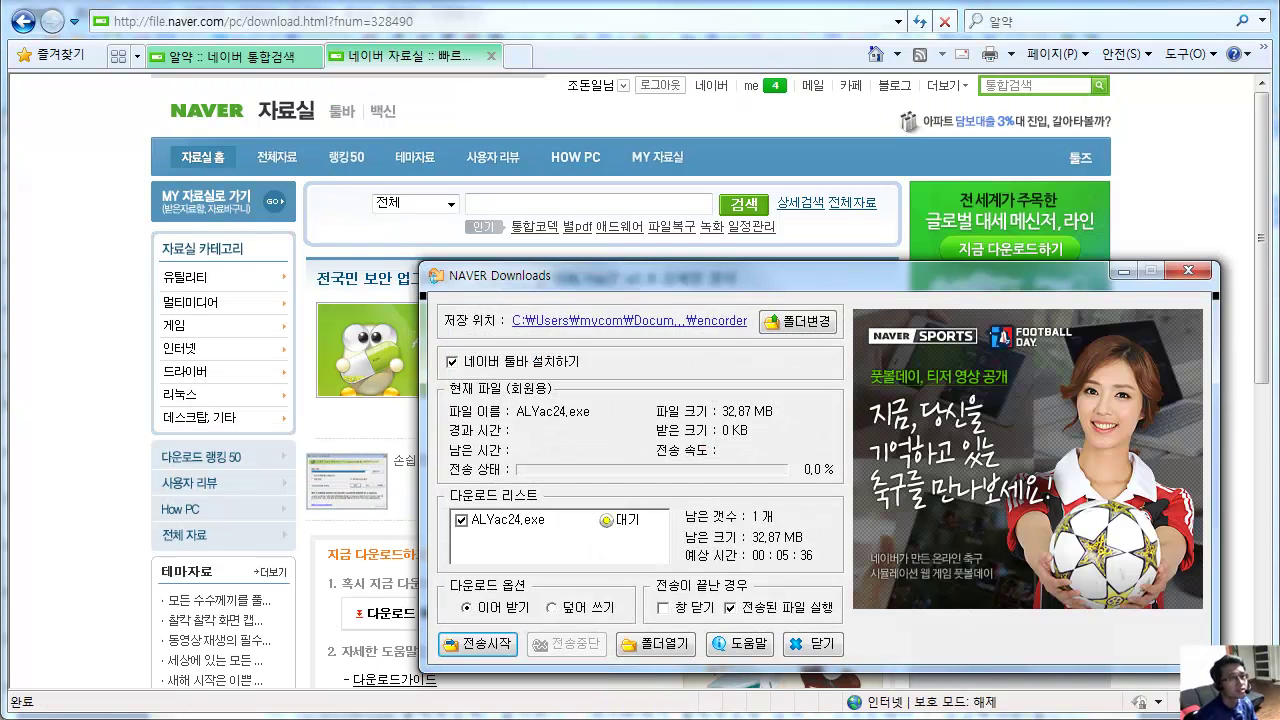
pyautogui.click(797, 321)
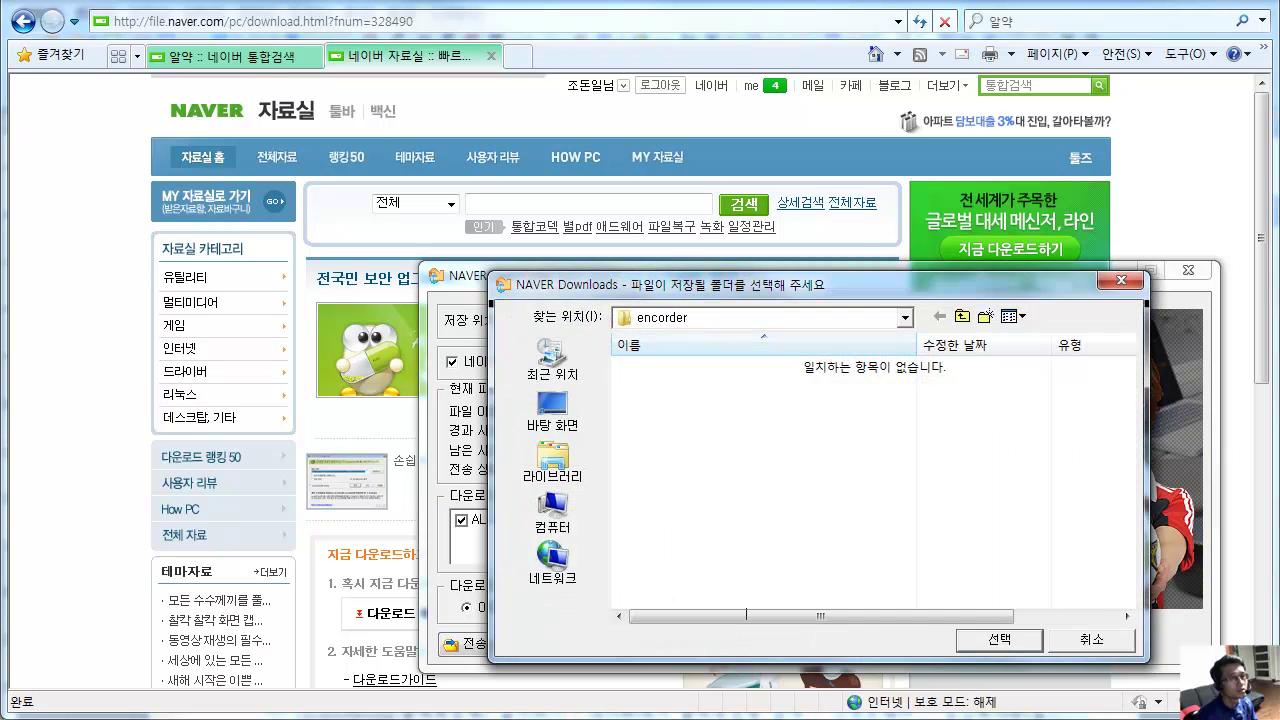
pyautogui.click(905, 318)
pyautogui.click(553, 462)
pyautogui.click(553, 462)
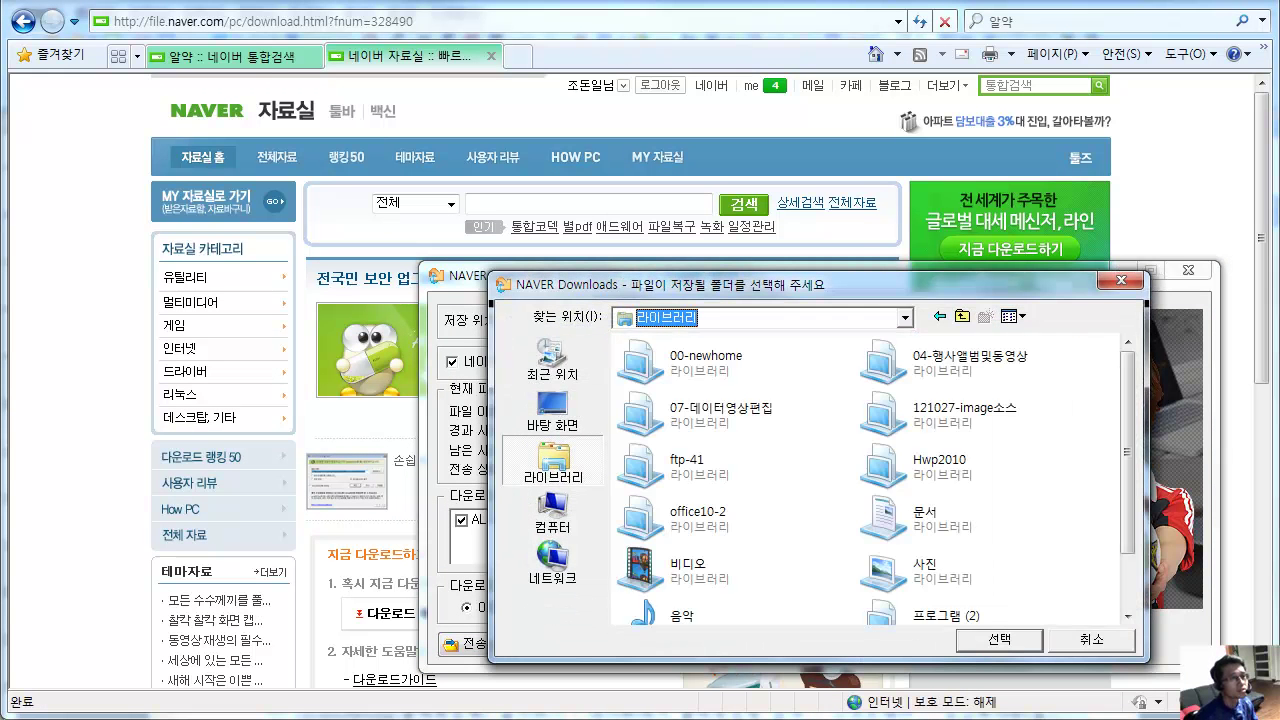
pyautogui.doubleClick(900, 515)
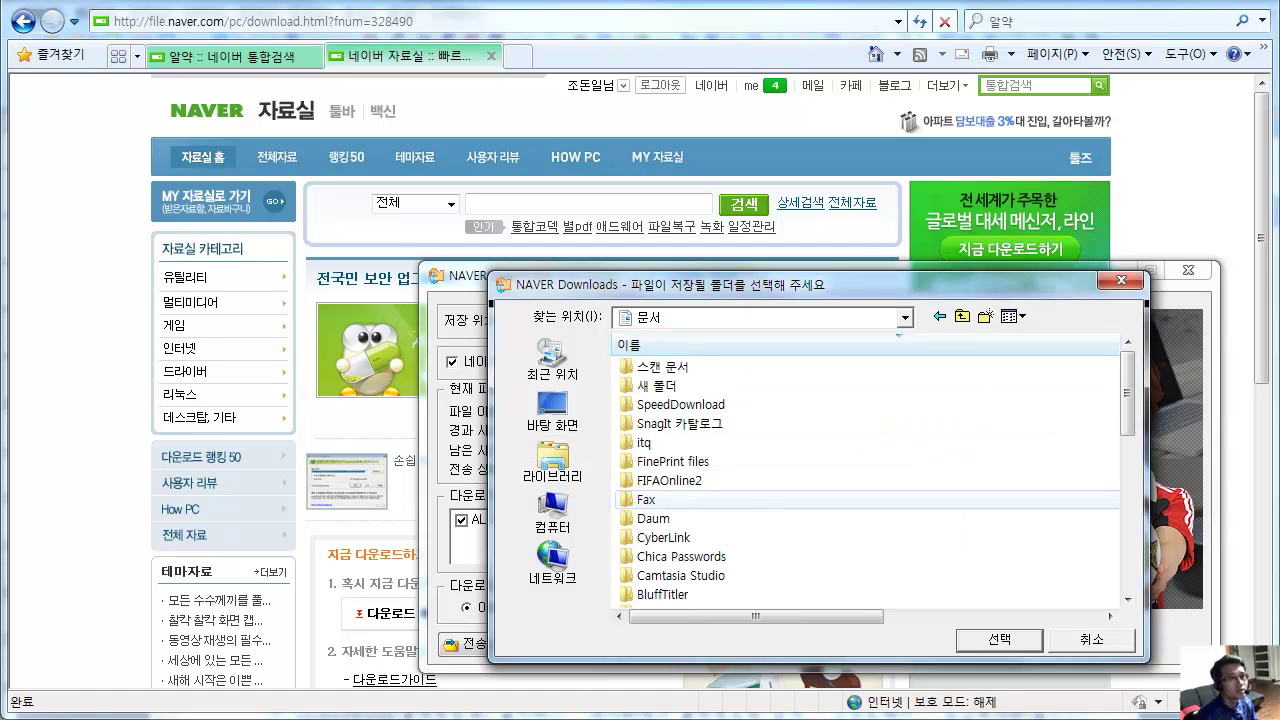
pyautogui.scroll(-4, 865, 480)
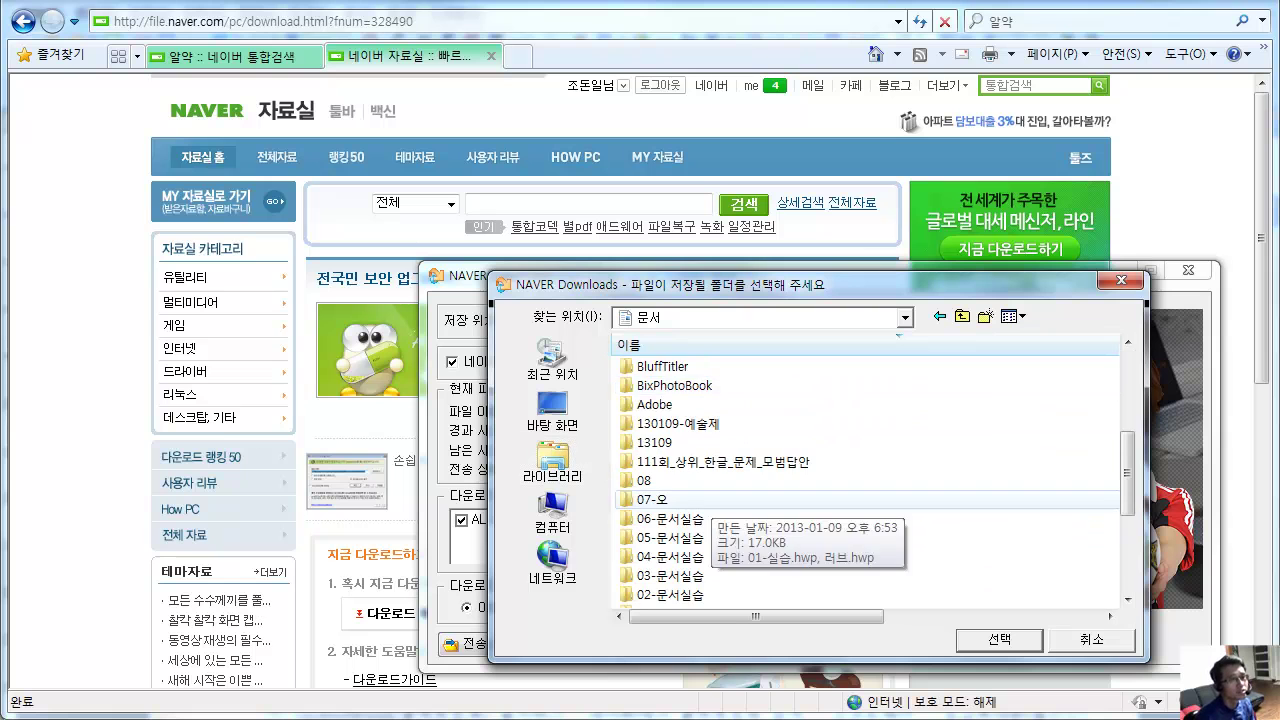
pyautogui.scroll(-3, 700, 505)
pyautogui.scroll(7, 700, 505)
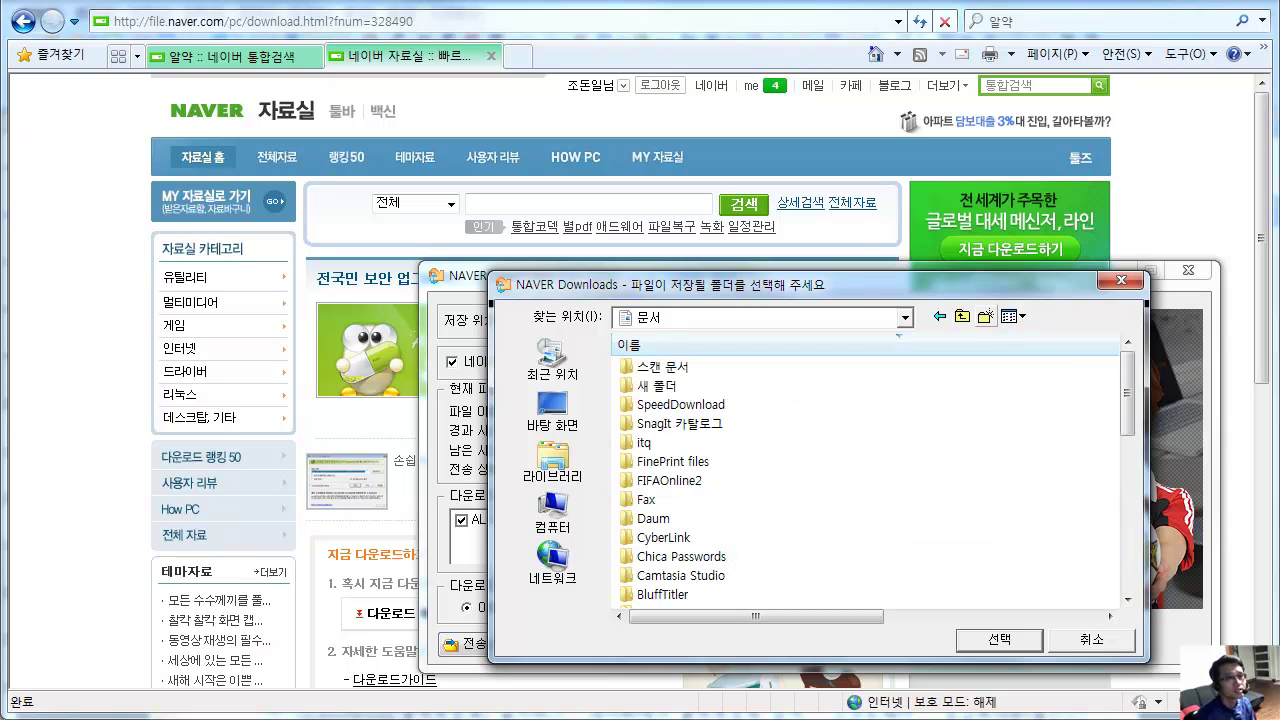
# Create a folder named 02-pro in Documents and confirm it as the save folder.
pyautogui.click(985, 316)
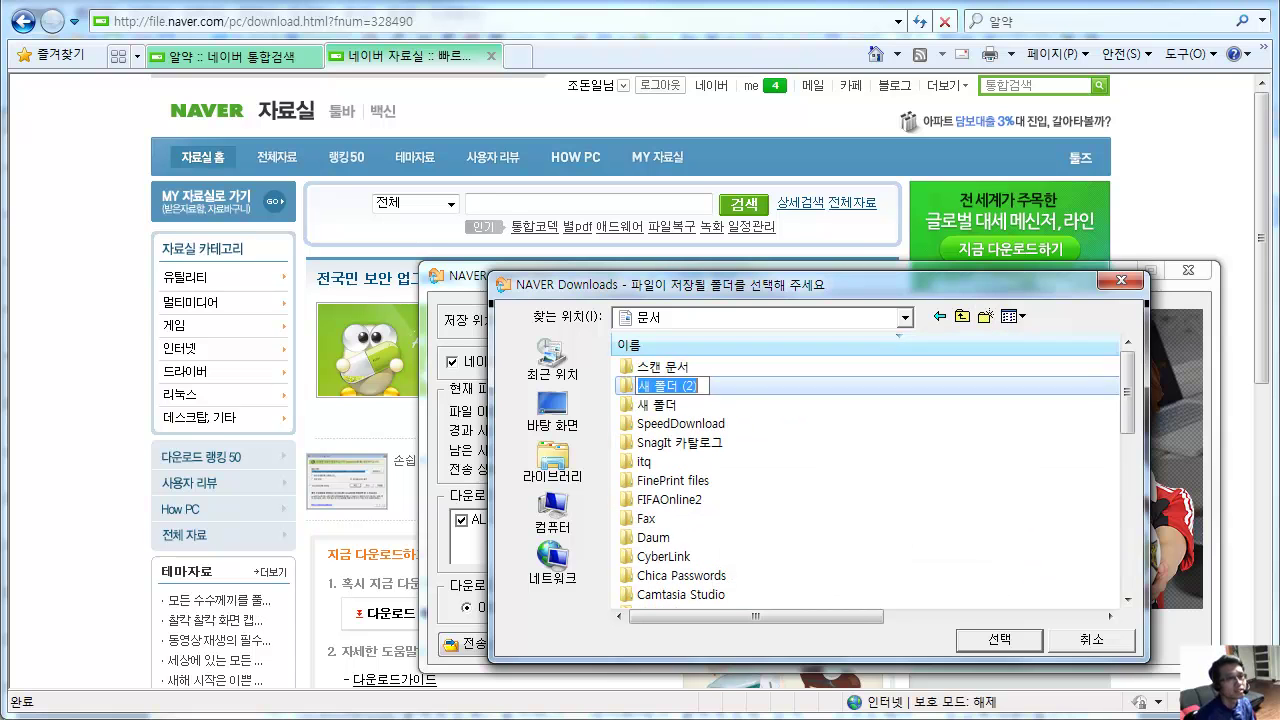
pyautogui.write('01')
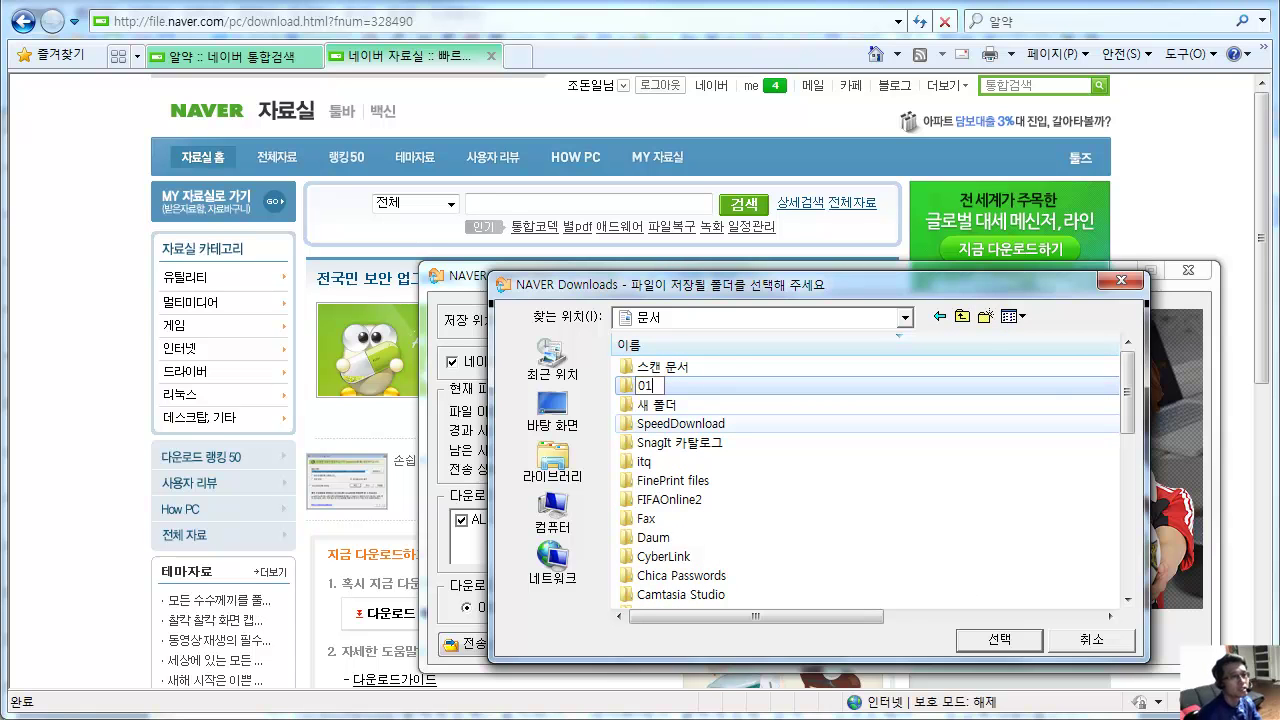
pyautogui.write('-pro')
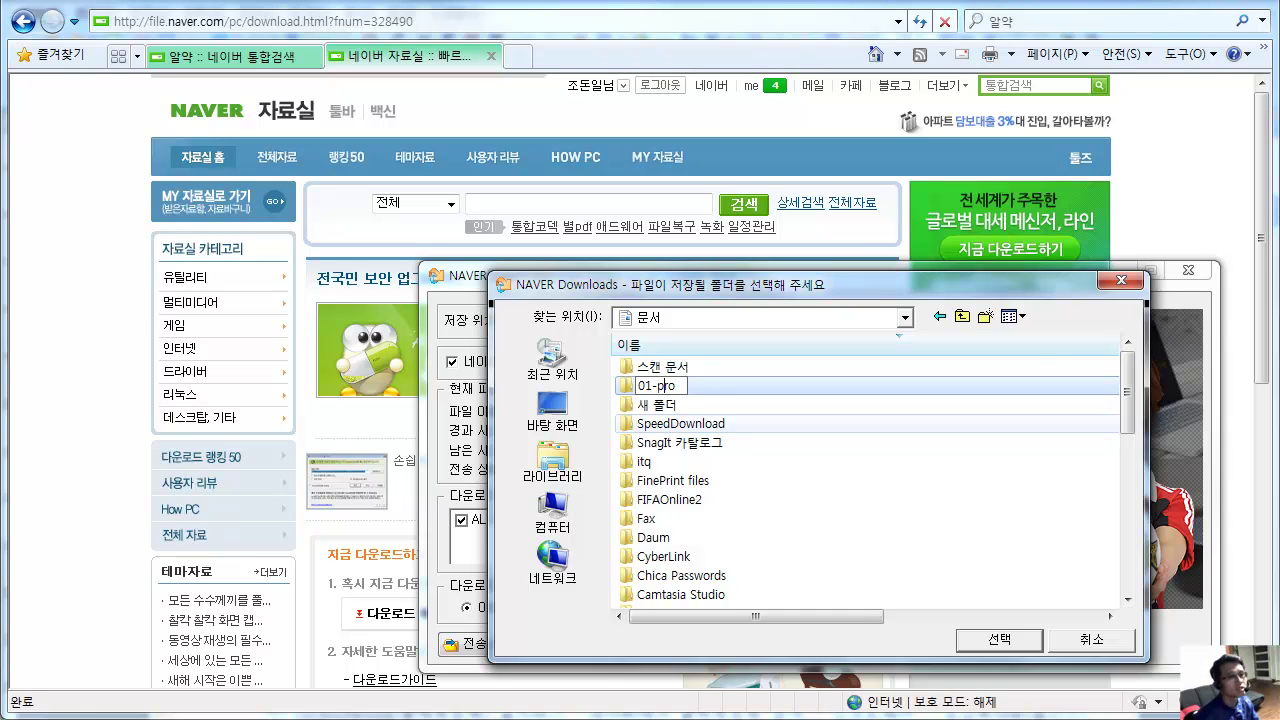
pyautogui.click(643, 385)
pyautogui.press('BackSpace')
pyautogui.write('2')
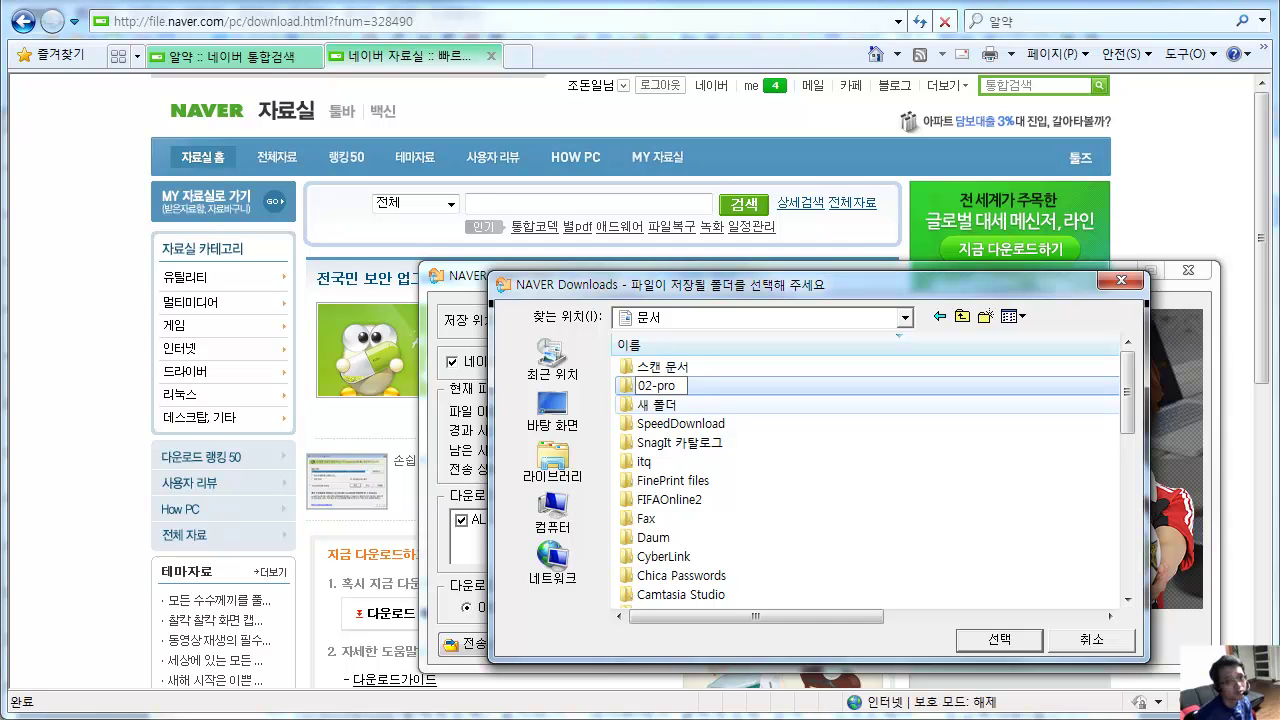
pyautogui.press('Return')
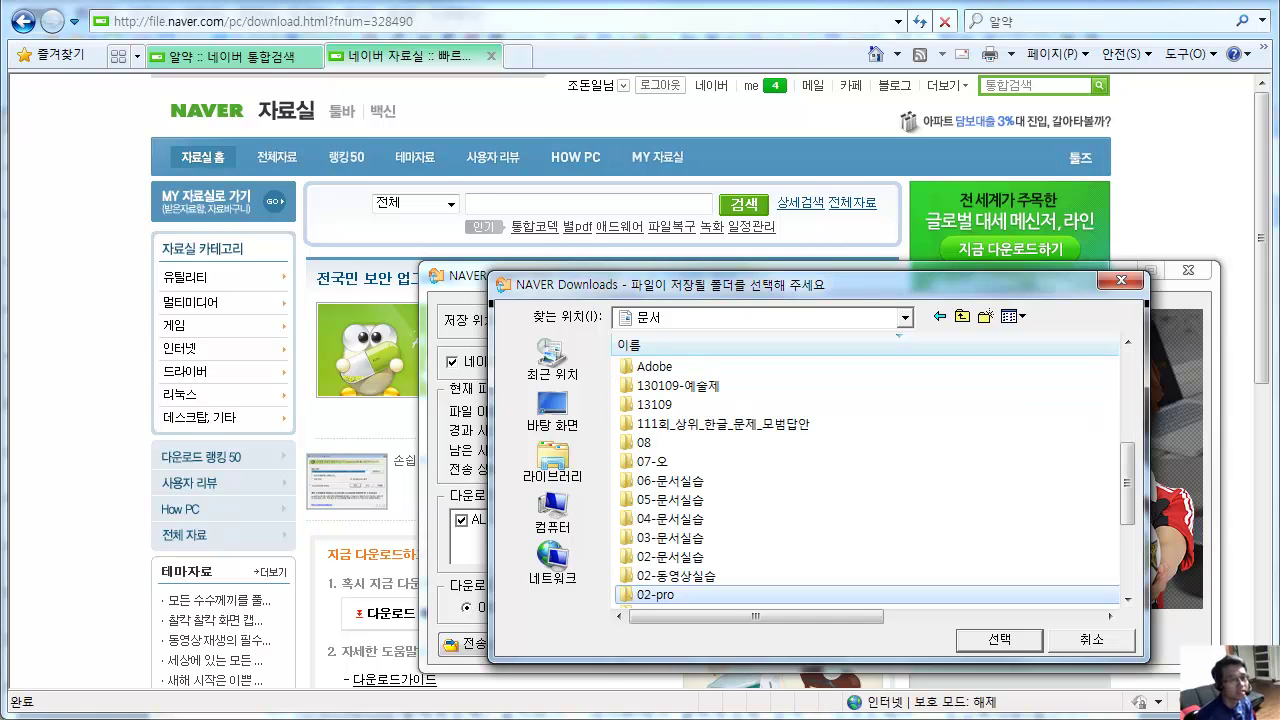
pyautogui.press('Return')
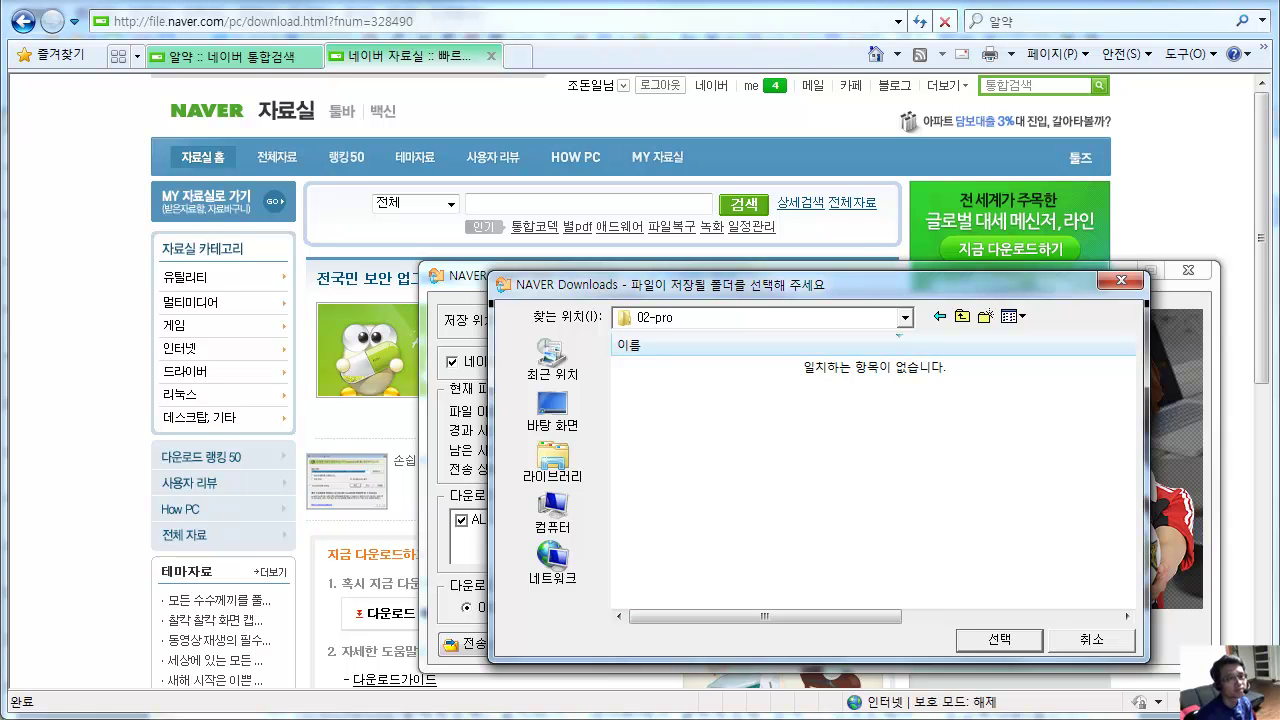
pyautogui.press('Return')
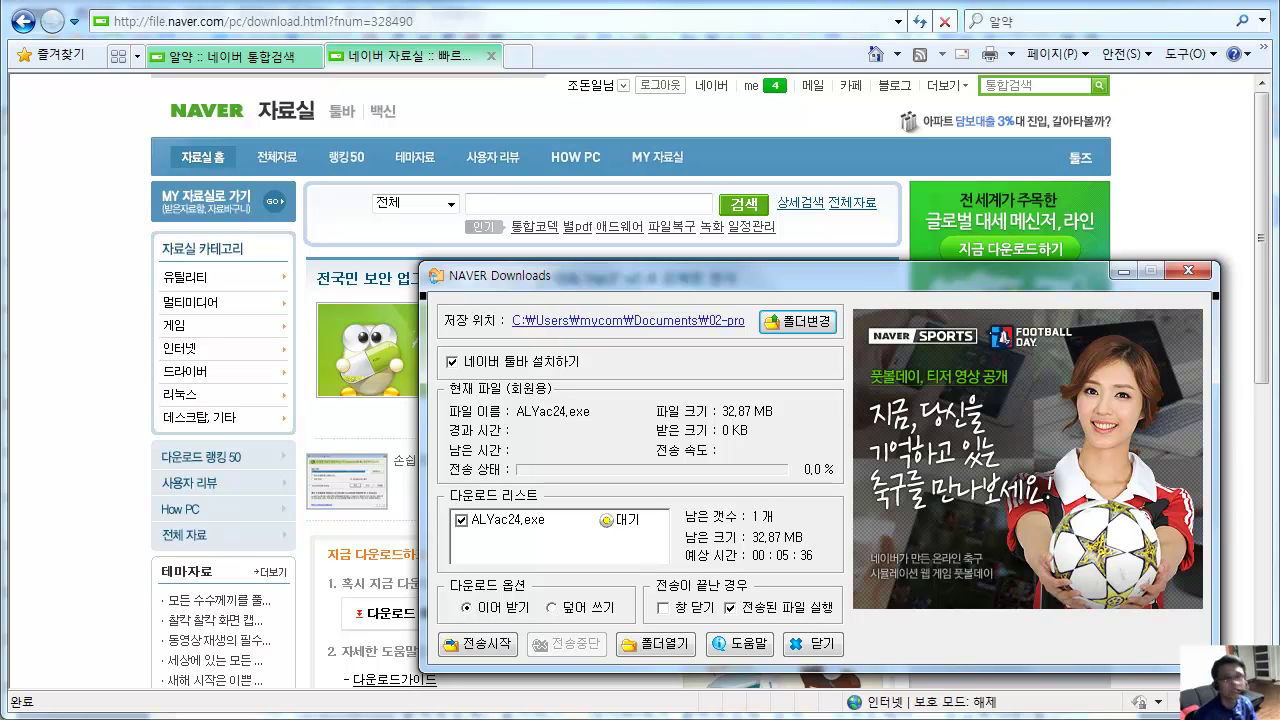
# Download ALYac24.exe and open the 02-pro folder showing the 33,655 KB installer.
pyautogui.click(477, 643)
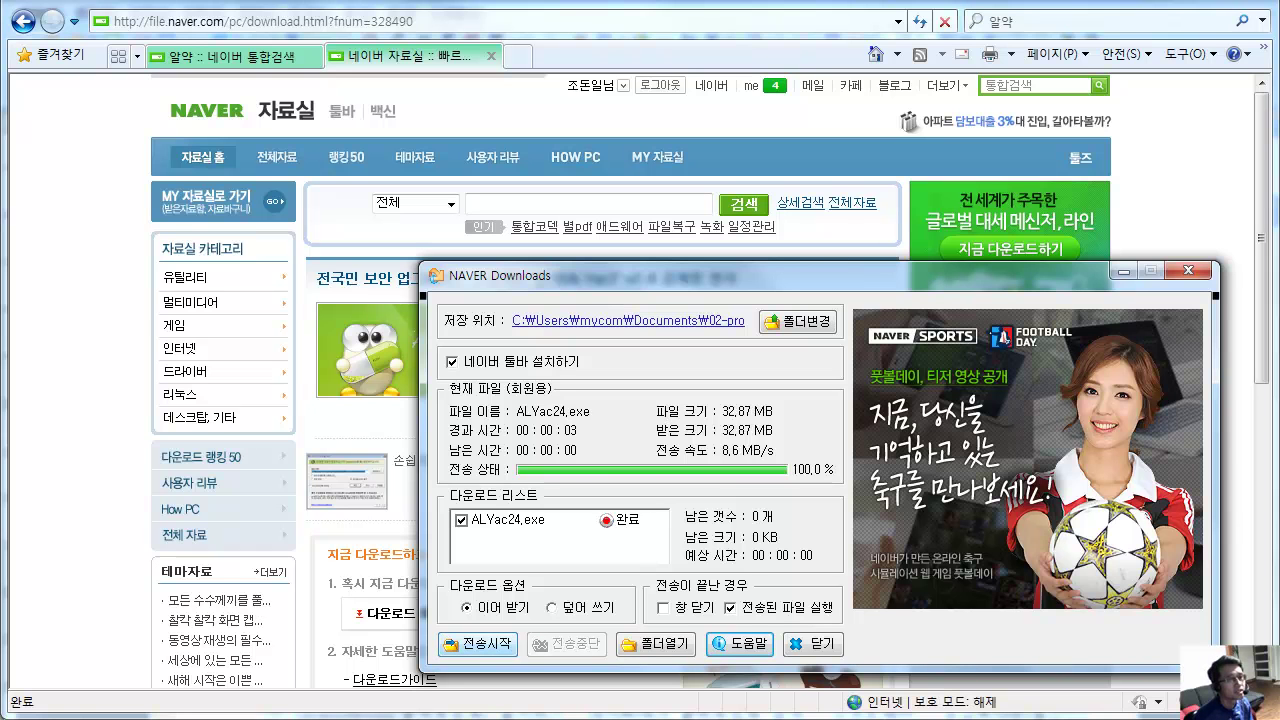
pyautogui.click(656, 643)
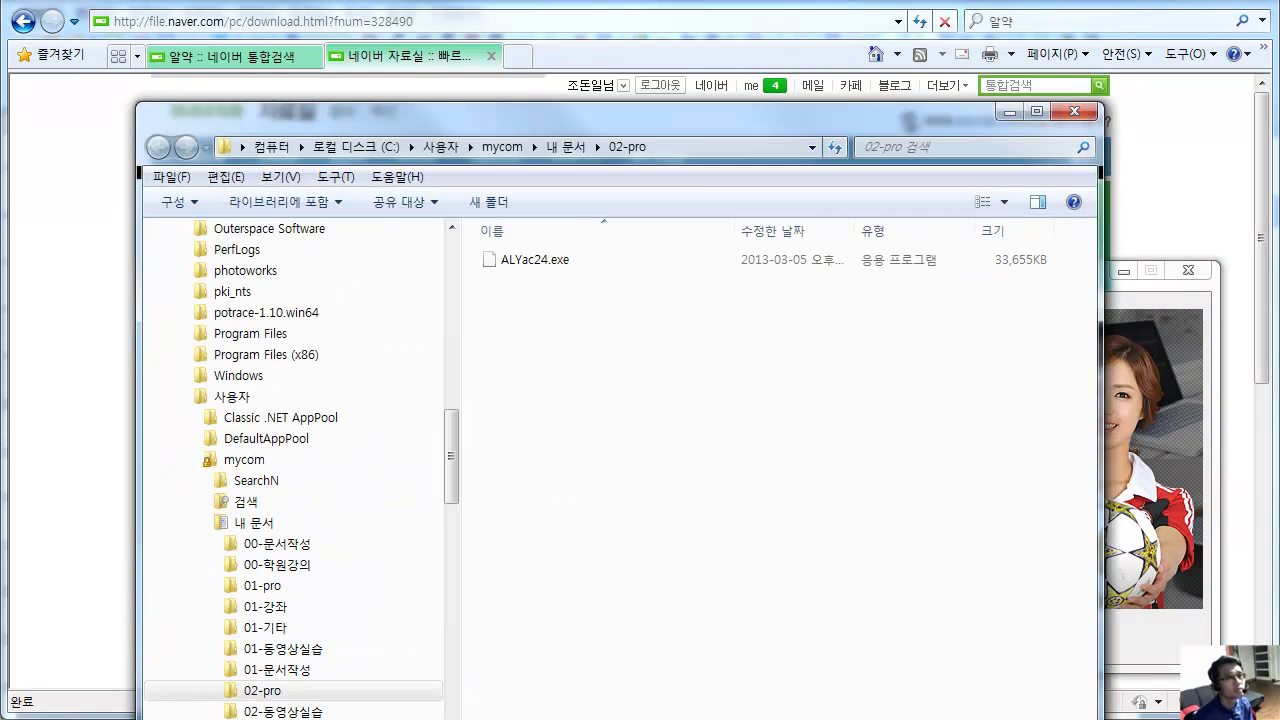
pyautogui.click(1074, 110)
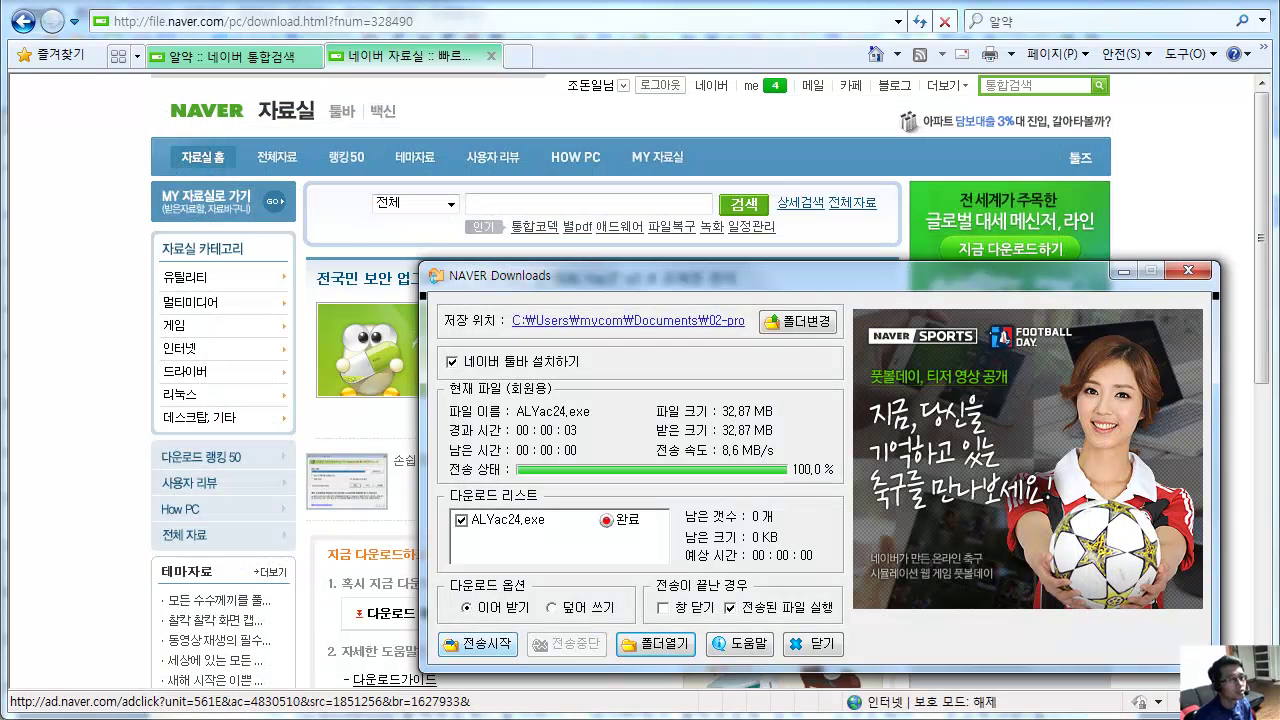
pyautogui.press('Return')
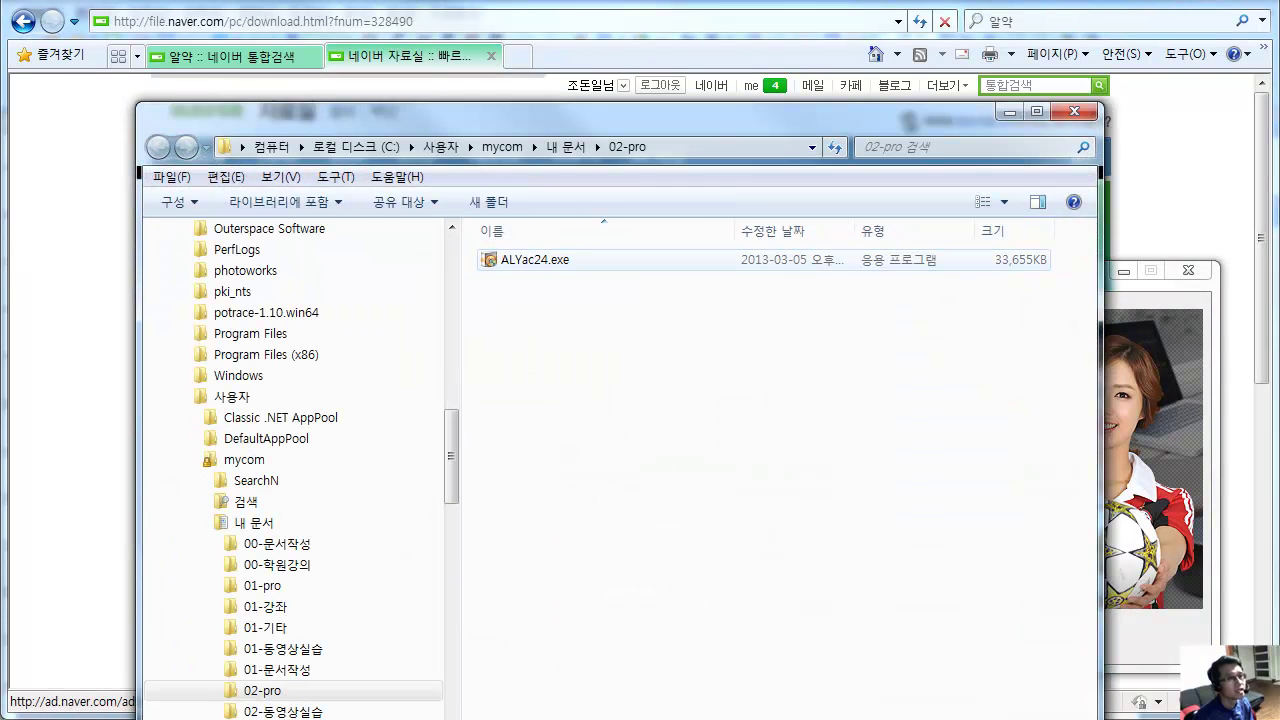
# Run ALYac24.exe with 관리자 권한으로 실행 and approve the UAC prompt with 예.
pyautogui.rightClick(514, 261)
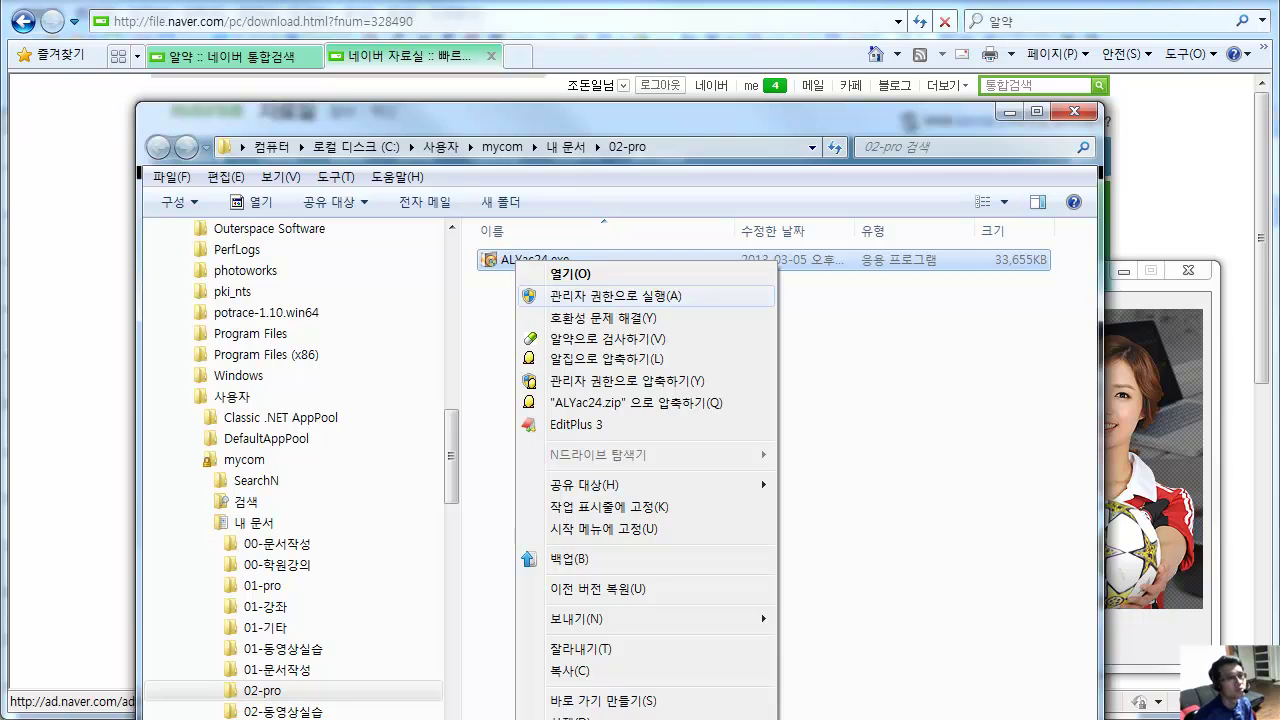
pyautogui.click(525, 260)
pyautogui.rightClick(529, 263)
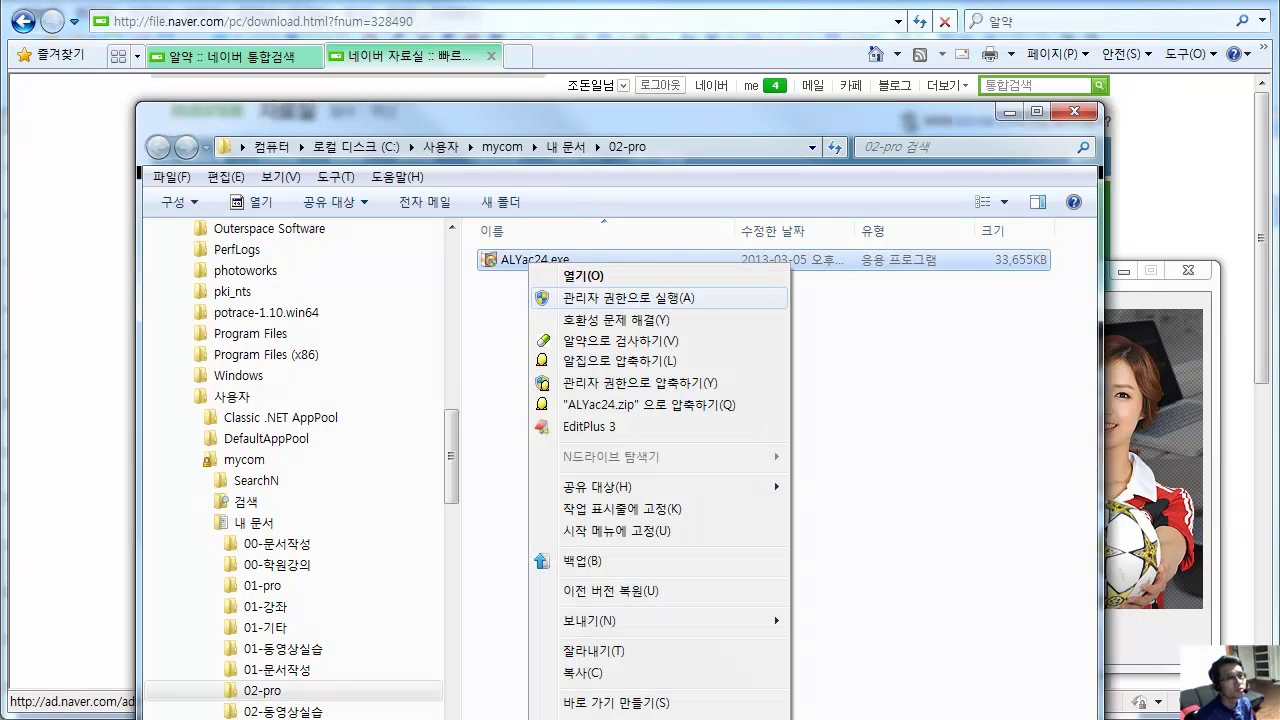
pyautogui.press('Return')
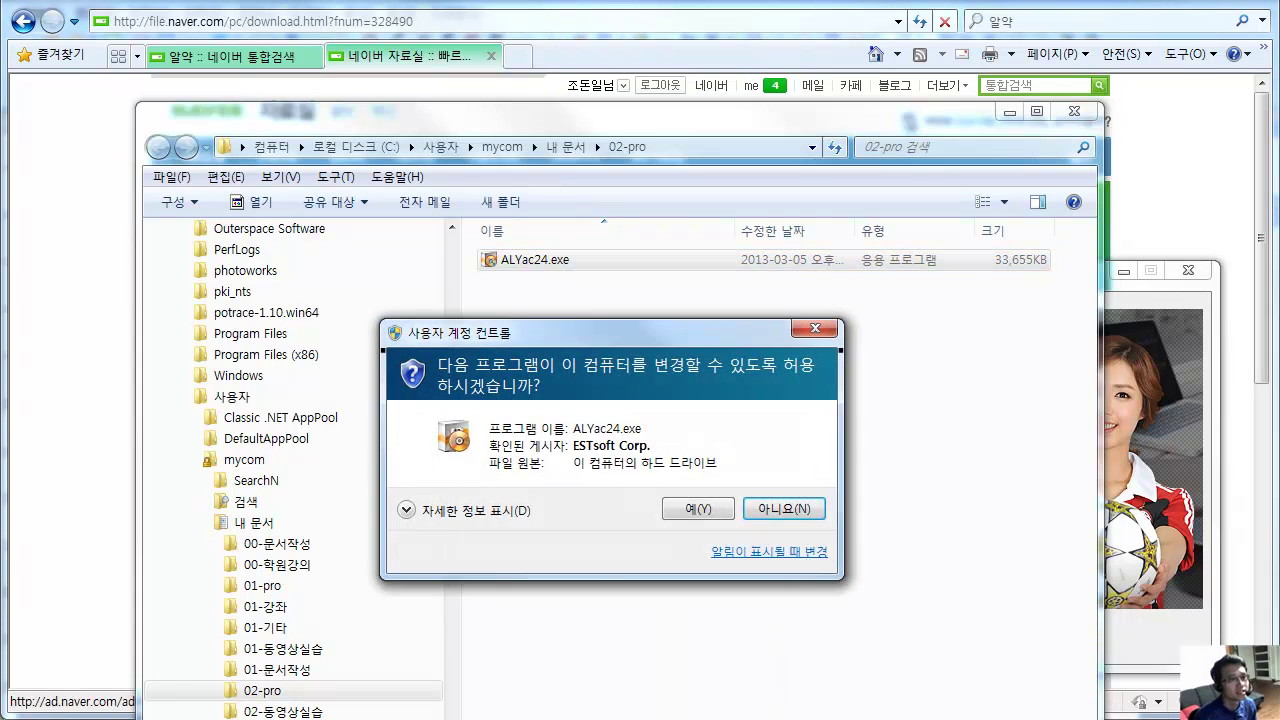
pyautogui.click(698, 509)
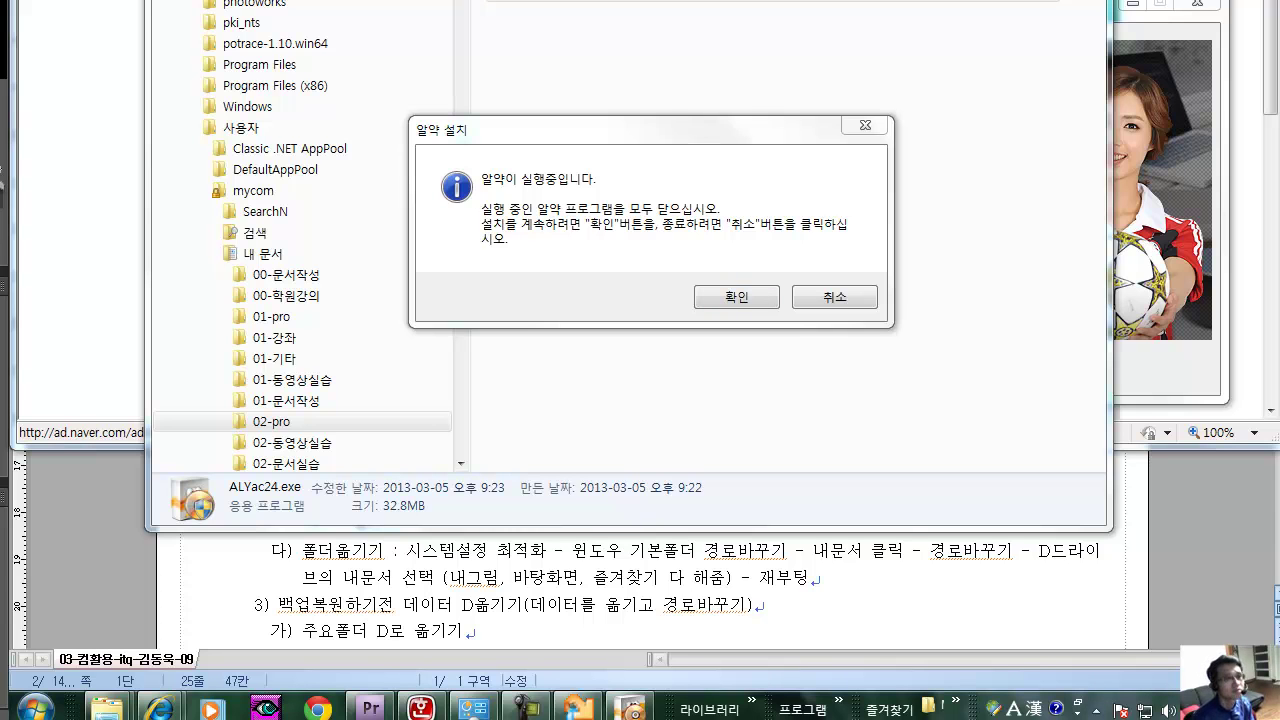
# Cancel the 알약 reinstall and right-click the running 알약 icon among the hidden tray icons.
pyautogui.click(835, 297)
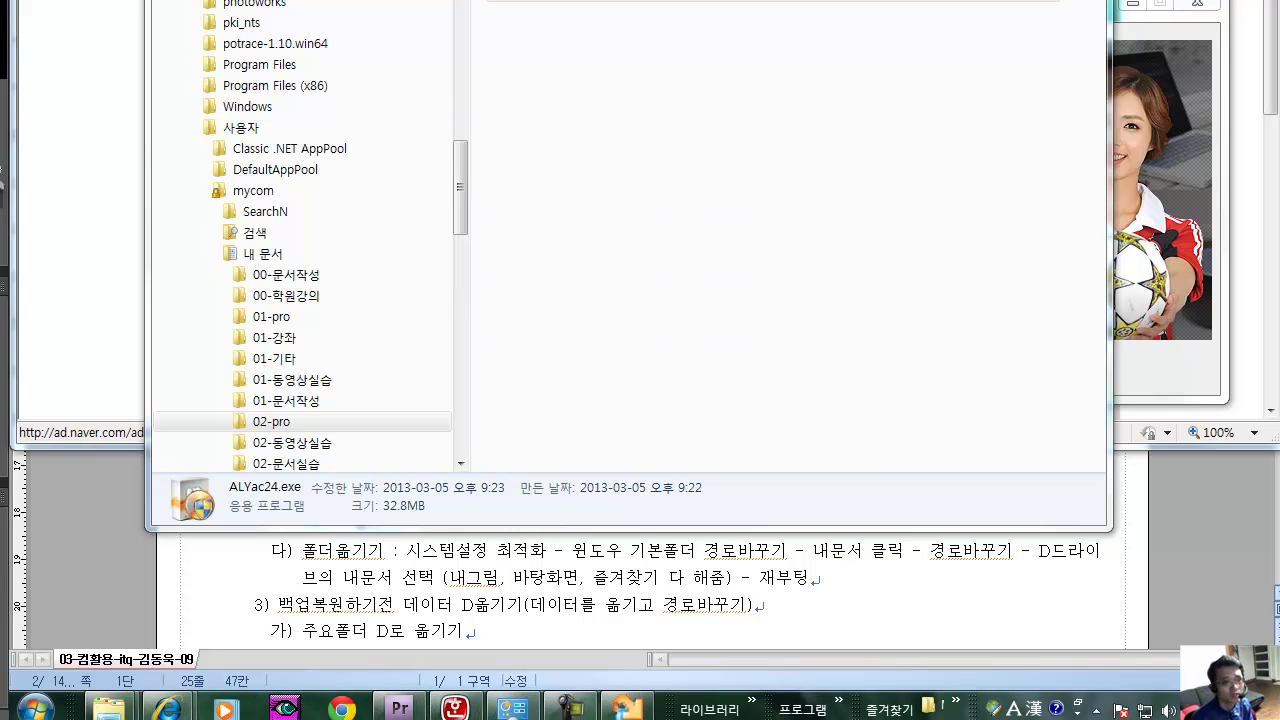
pyautogui.click(1096, 709)
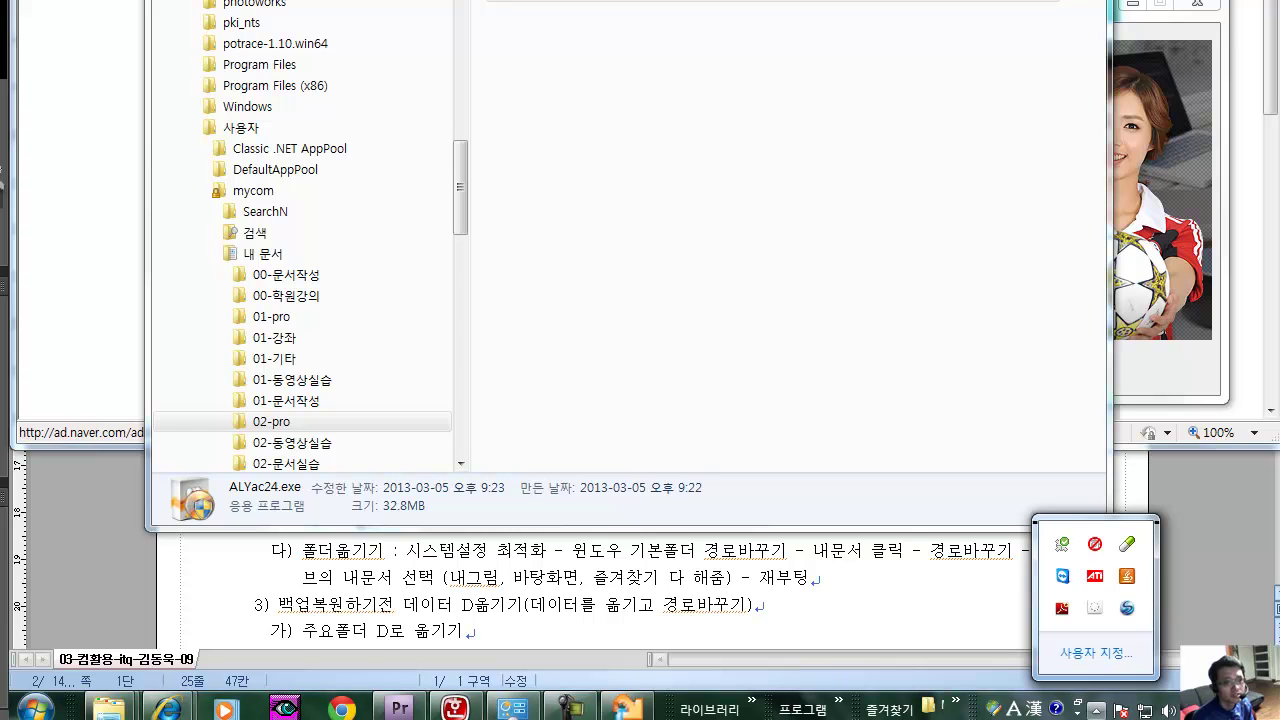
pyautogui.click(1096, 709)
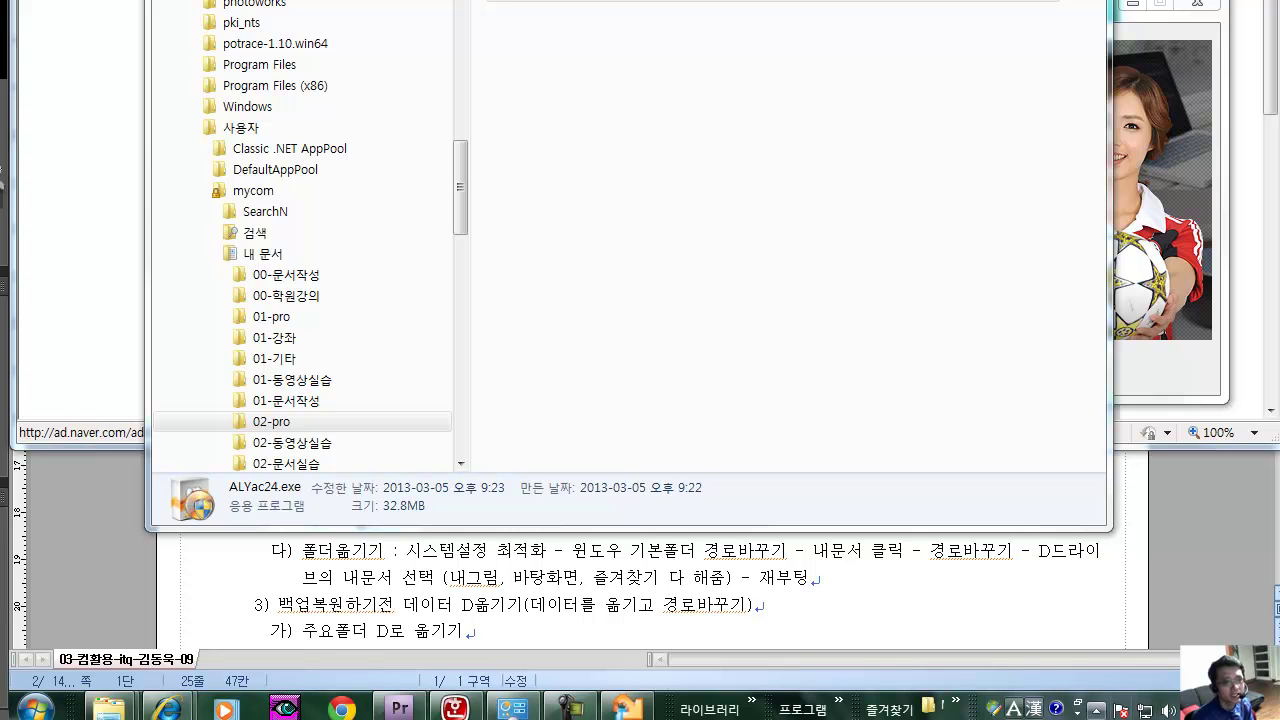
pyautogui.click(1096, 709)
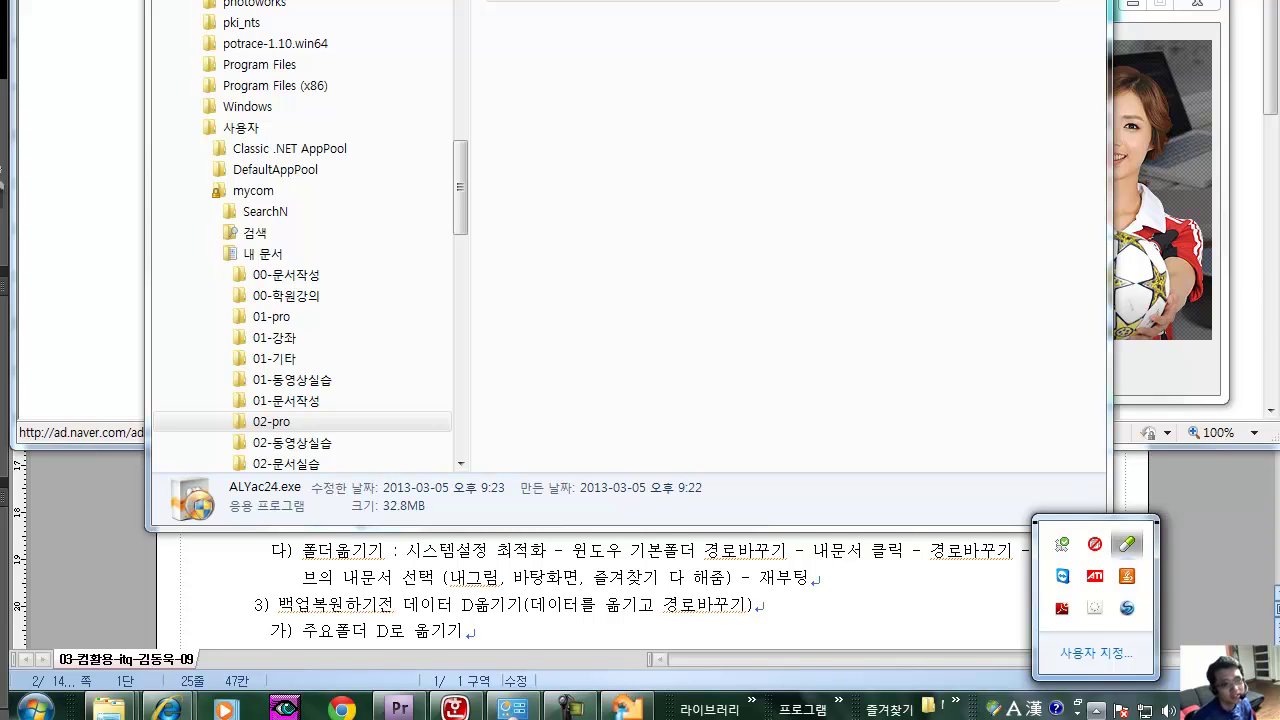
pyautogui.rightClick(1127, 544)
# In ALYac's PC최적화 tab, select all cleanup items and tick 검색완료 후 바로 정리 시작하기.
pyautogui.click(1186, 299)
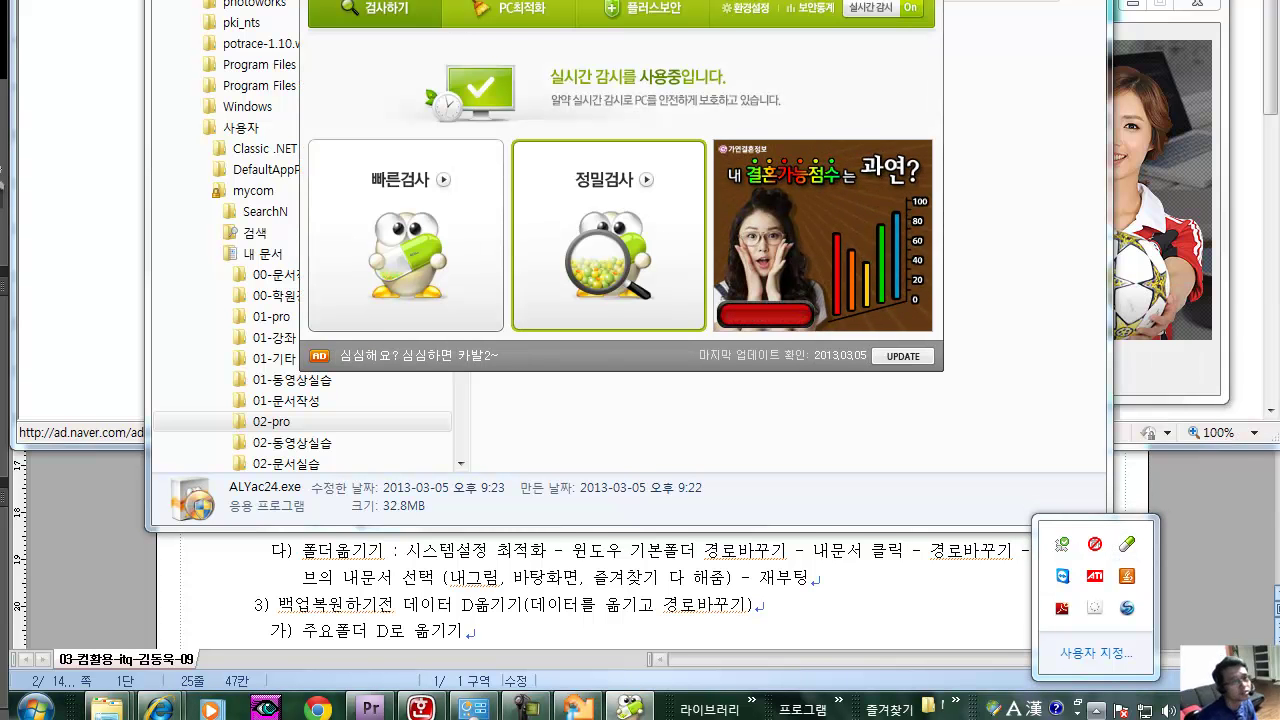
pyautogui.click(510, 9)
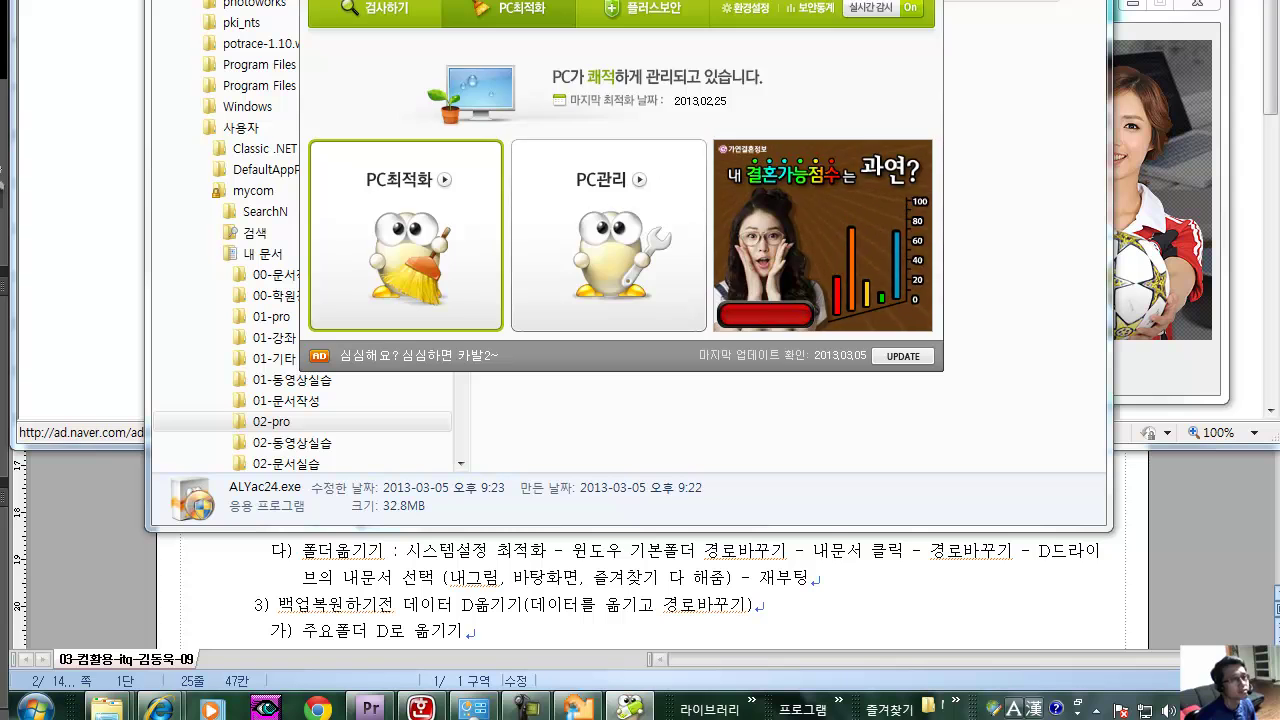
pyautogui.click(405, 235)
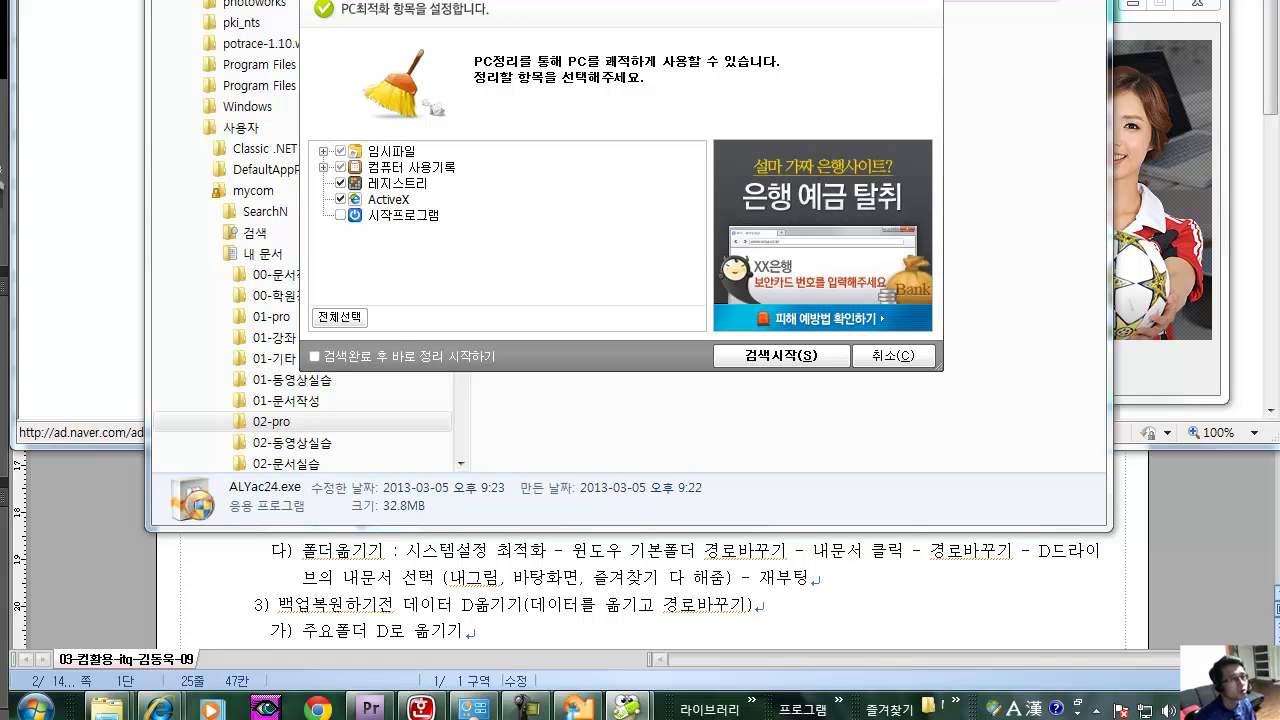
pyautogui.click(340, 317)
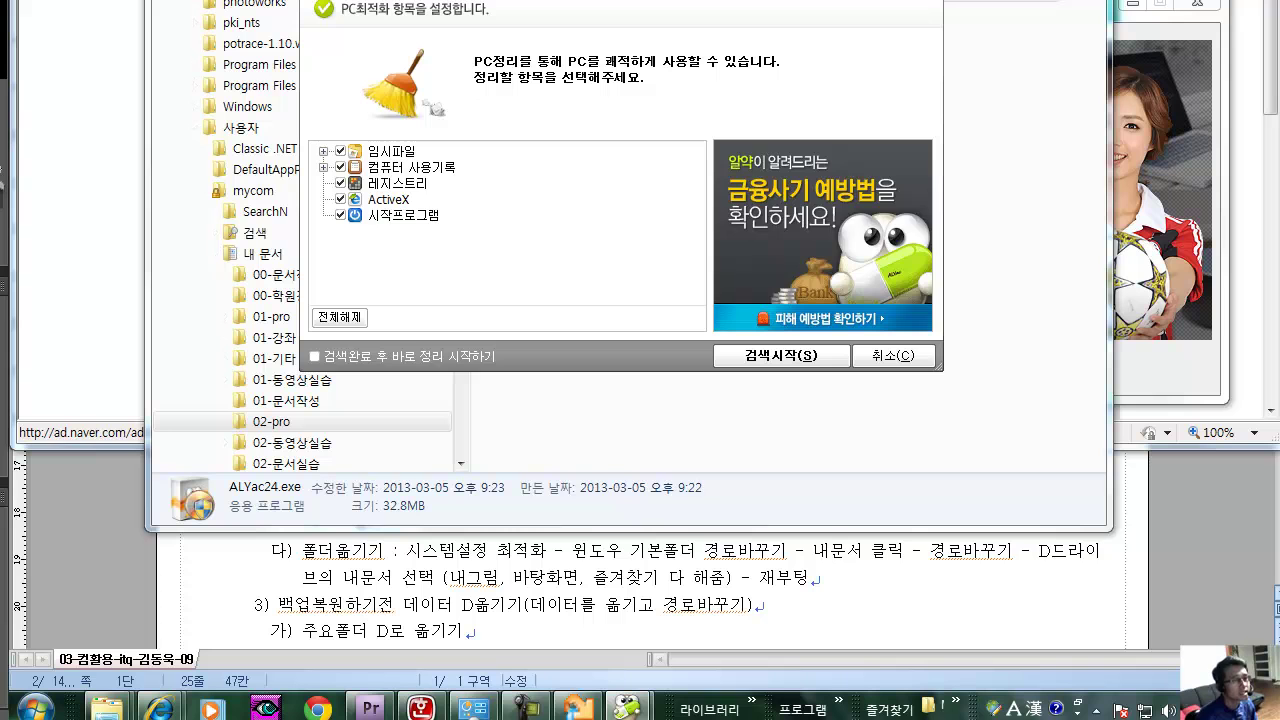
pyautogui.click(315, 357)
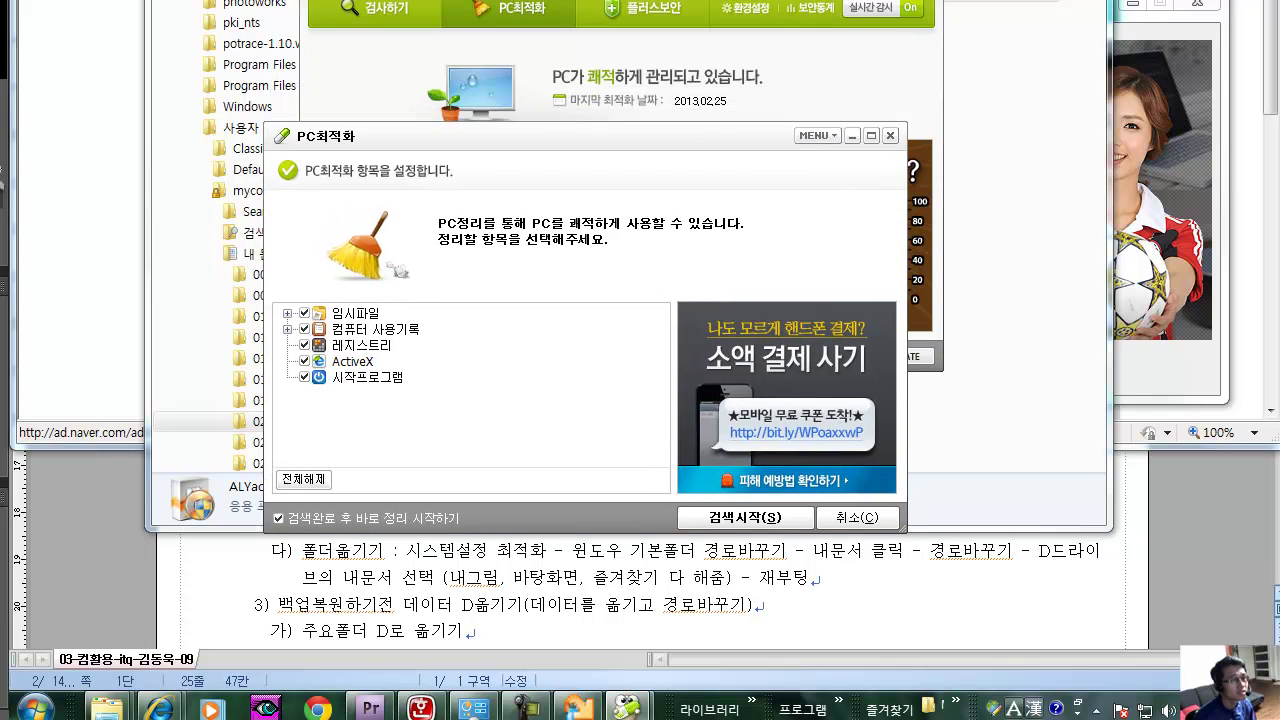
# Move the PC optimization window lower and start the cleanup scan with 검색시작(S).
pyautogui.moveTo(560, 170); pyautogui.dragTo(553, 245)
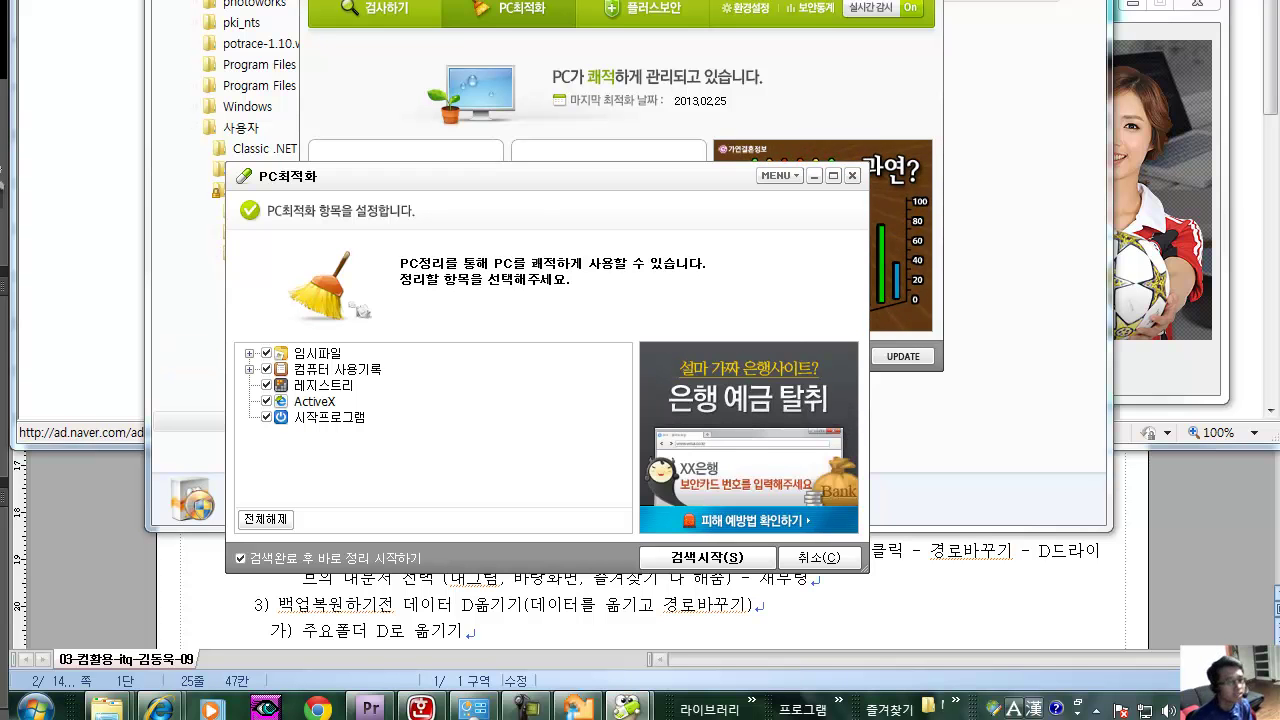
pyautogui.click(707, 558)
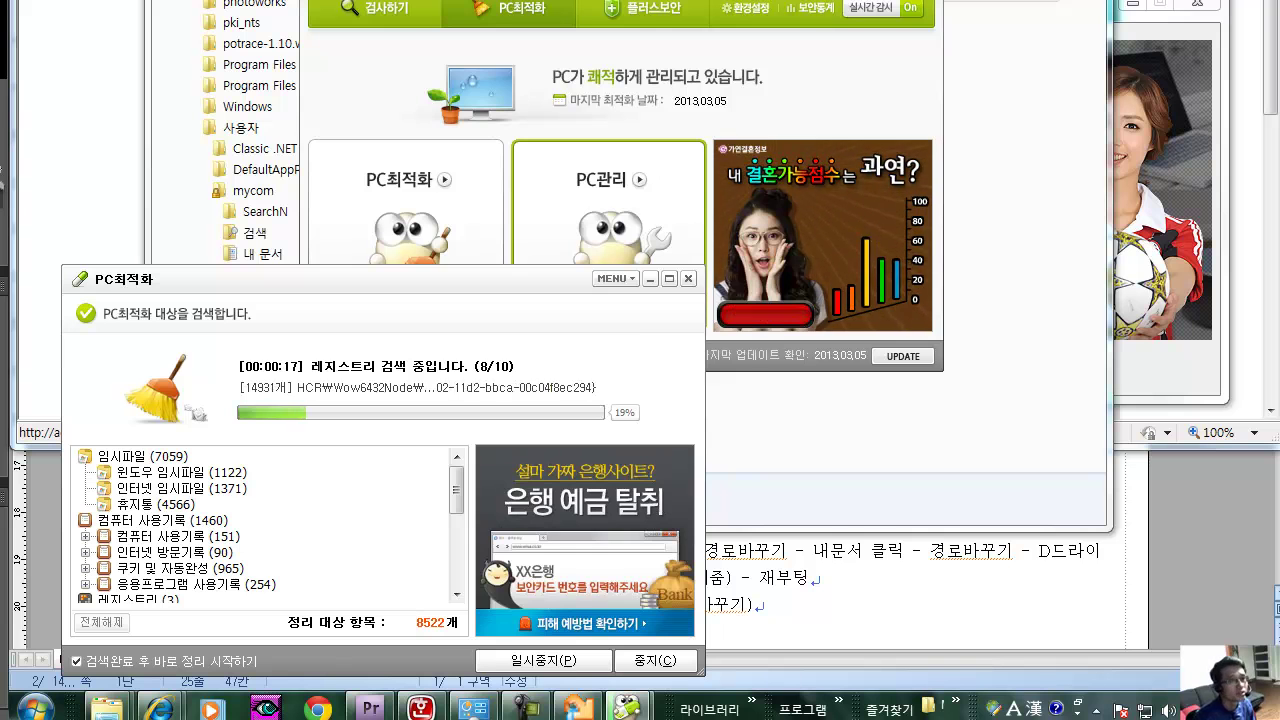
pyautogui.click(608, 200)
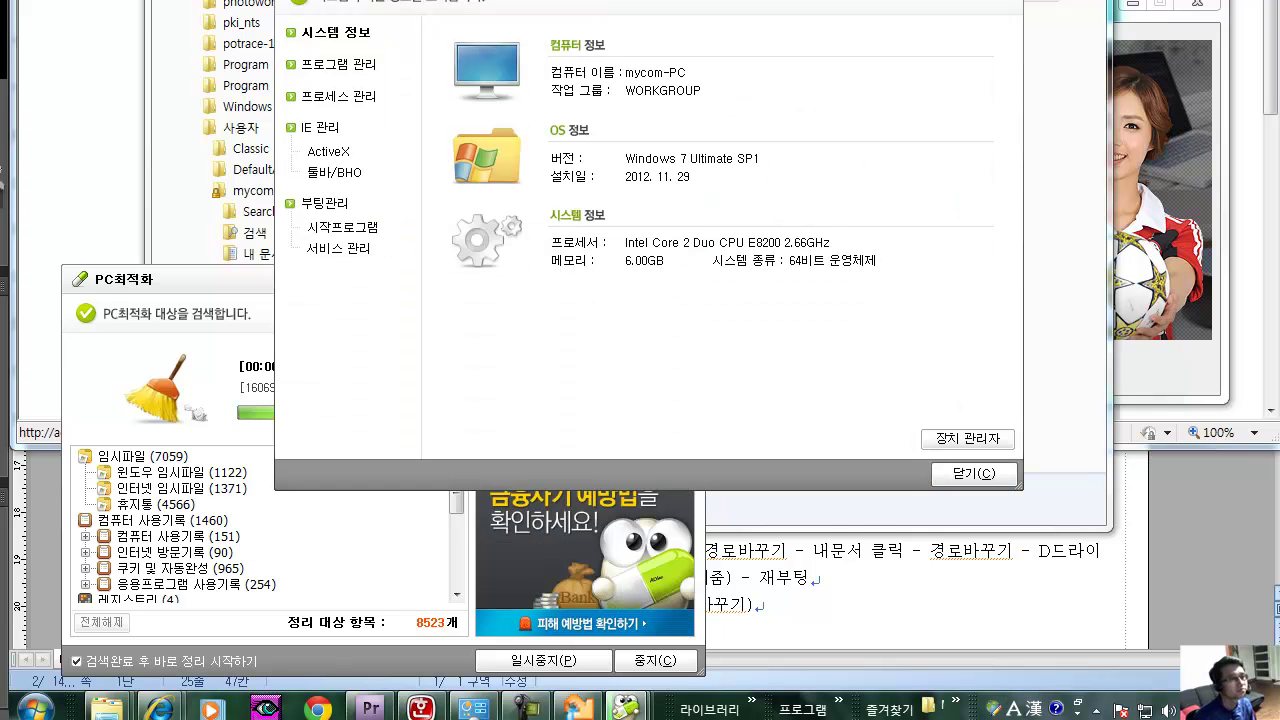
# Select all nine ActiveX controls in PC관리 and delete them.
pyautogui.click(329, 151)
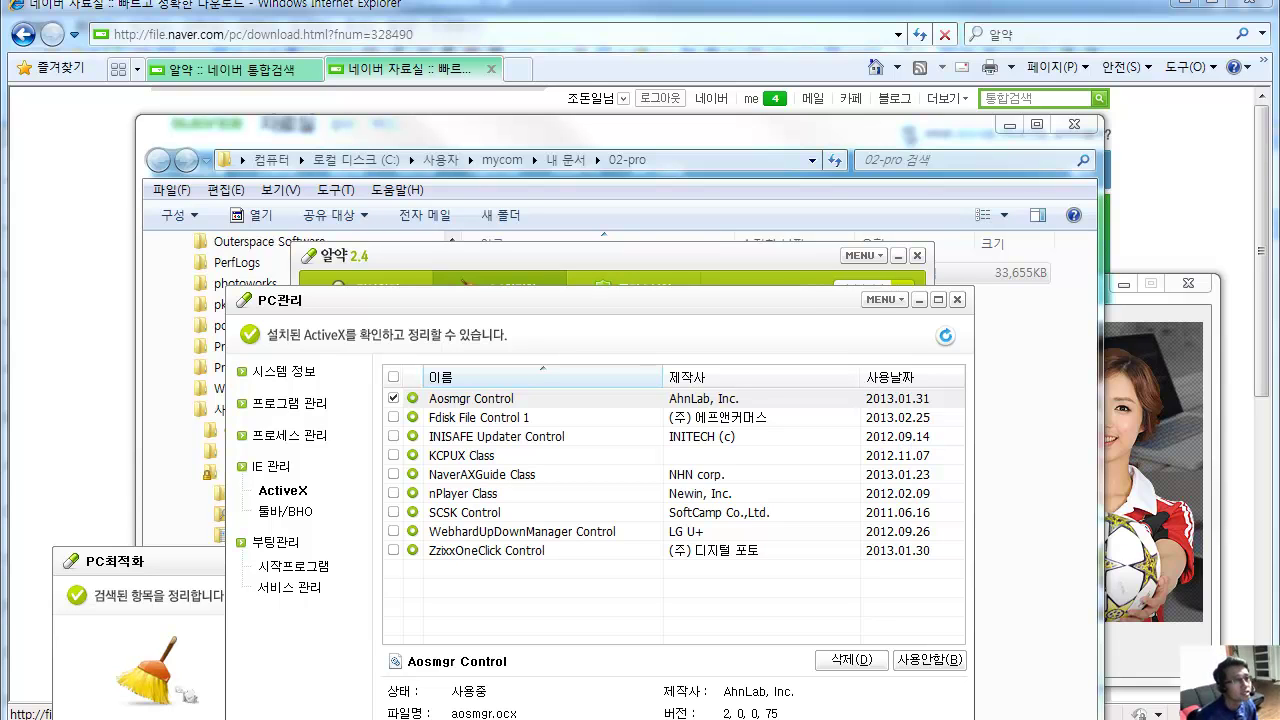
pyautogui.hotkey('ctrl', 'a')
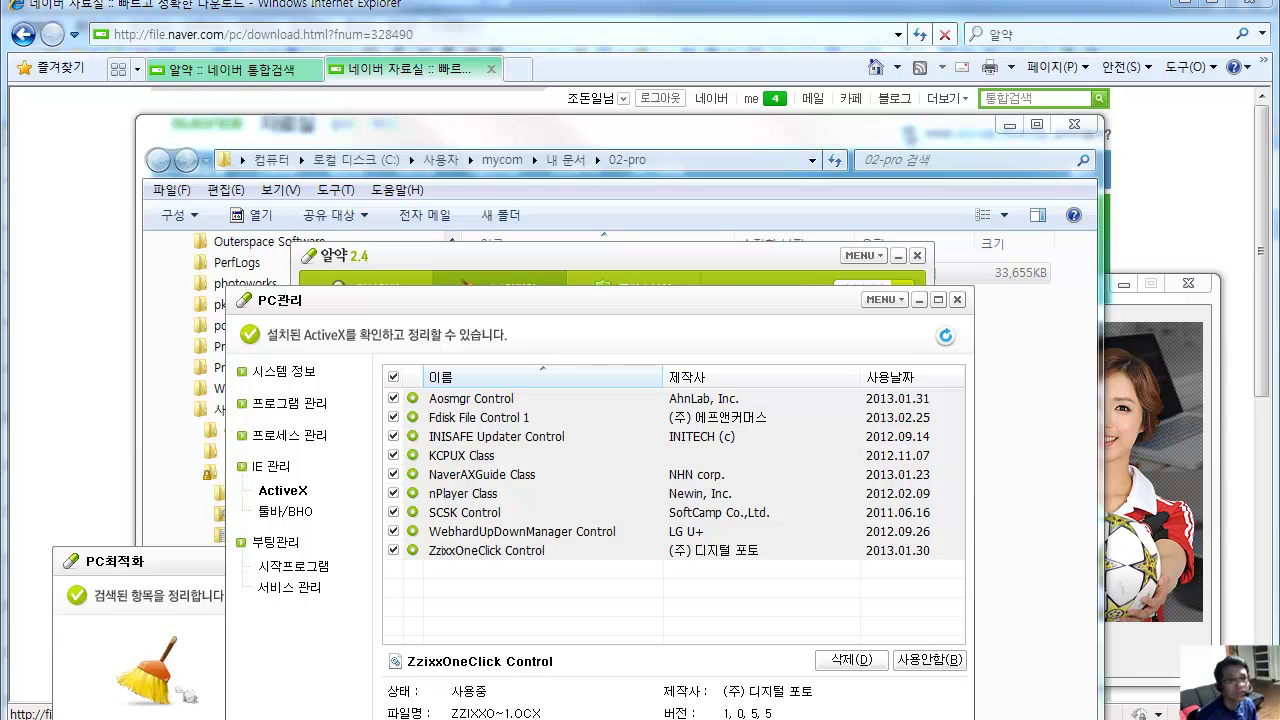
pyautogui.hotkey('alt', 'd')
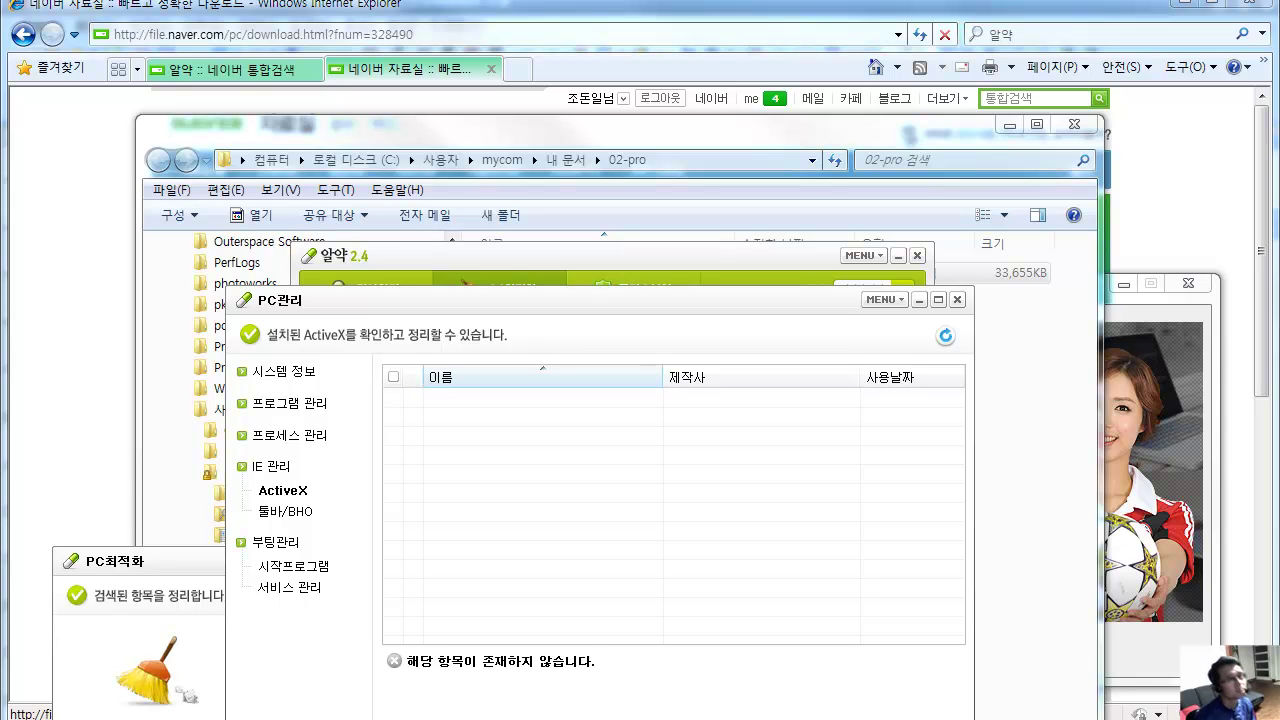
# Delete the SiteBlocker Plug-in from the 툴바/BHO list.
pyautogui.click(287, 511)
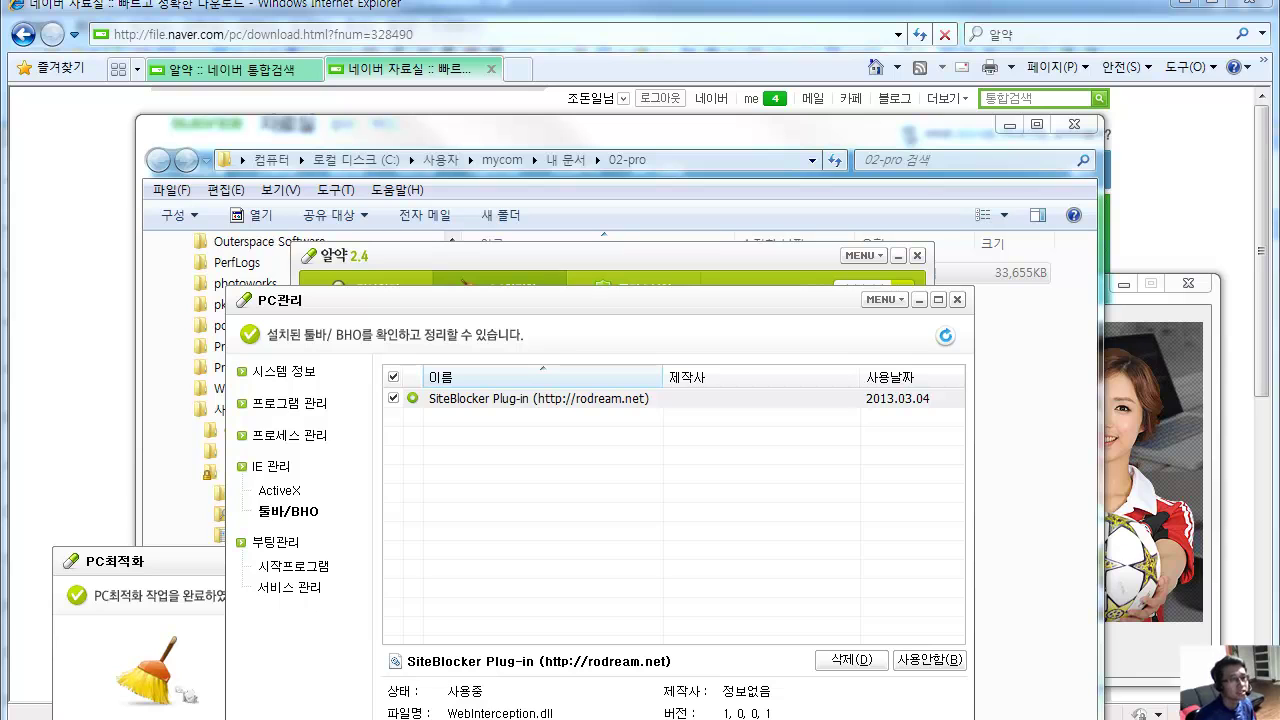
pyautogui.click(851, 659)
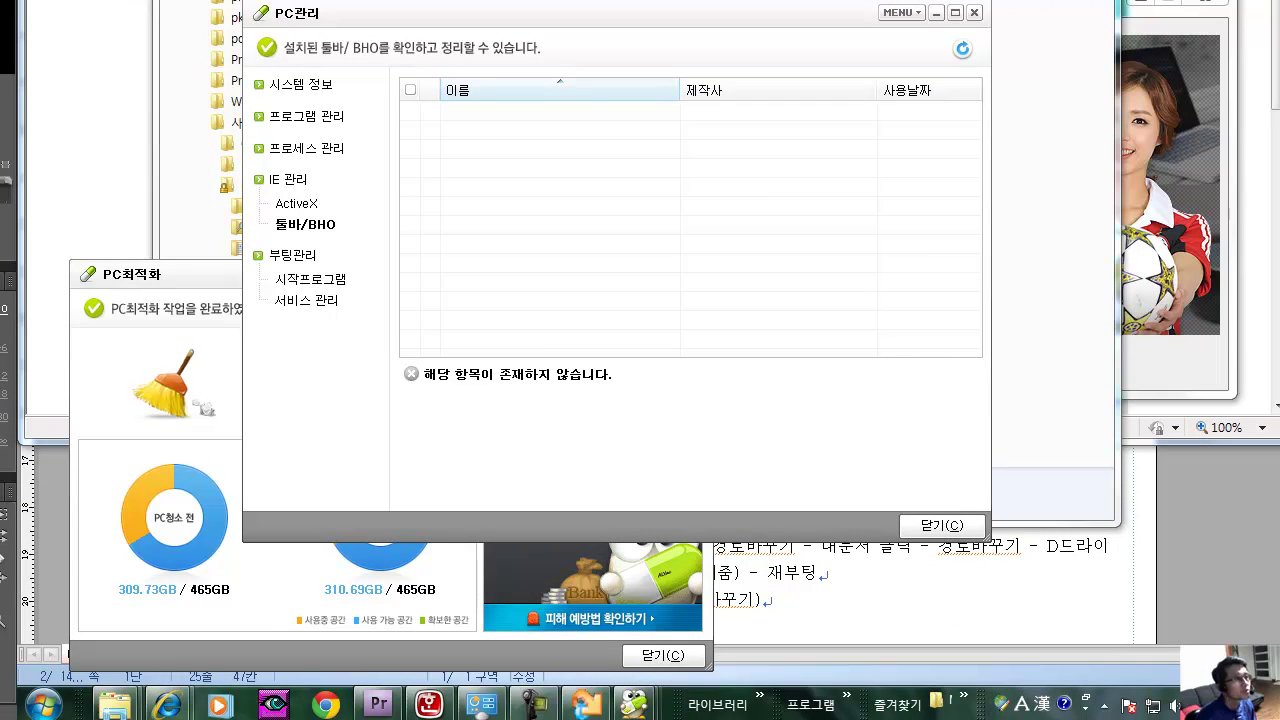
# Show ALYac's 프로그램 관리 installed-program list, then launch Control Panel from the Start menu.
pyautogui.click(310, 117)
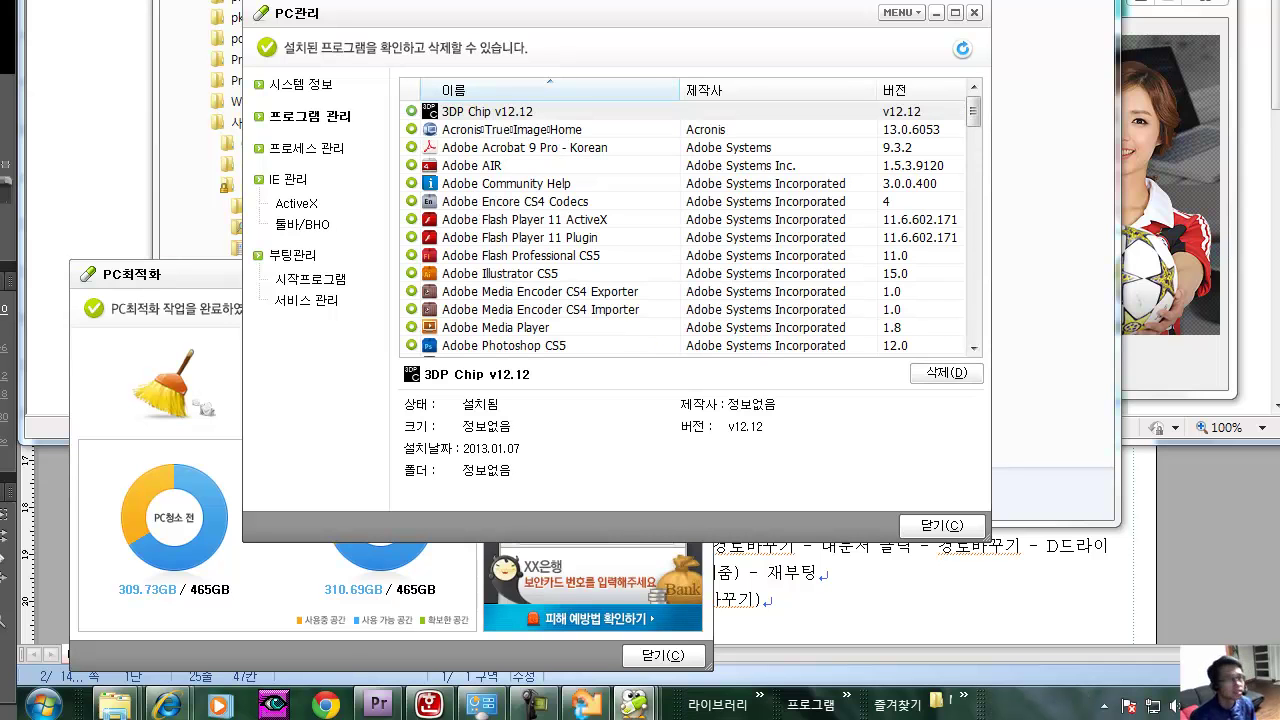
pyautogui.click(42, 705)
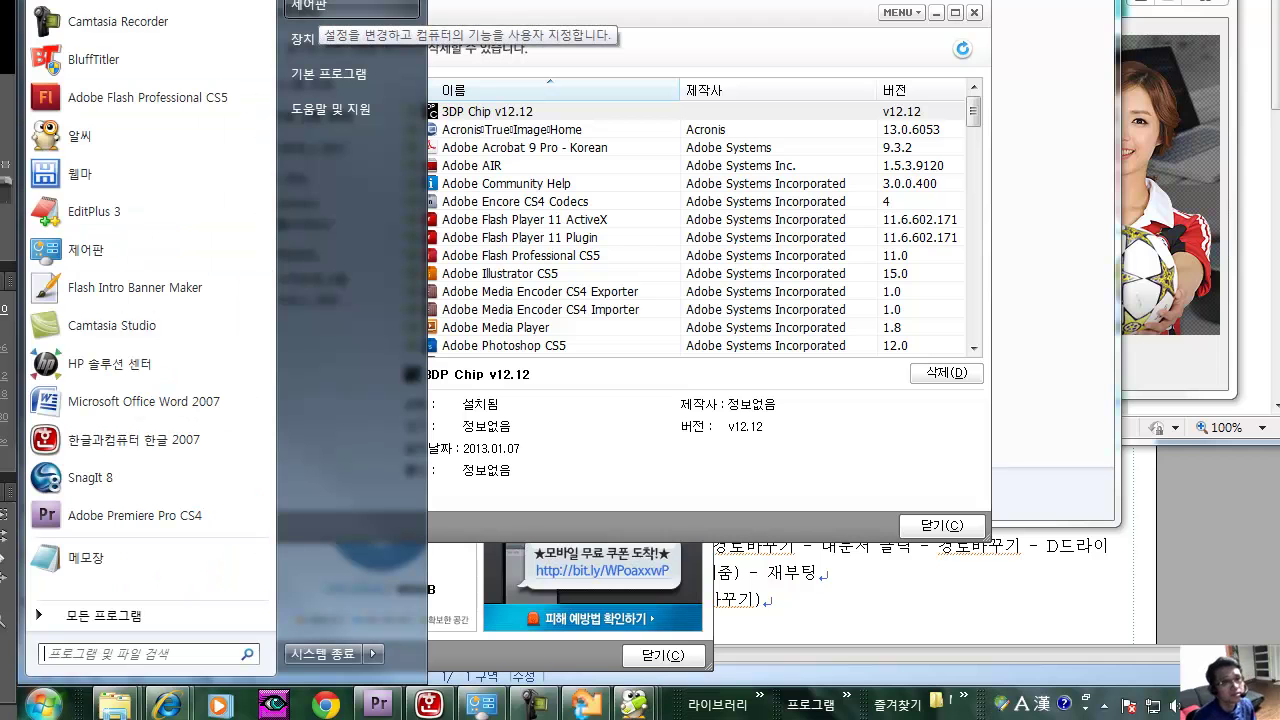
pyautogui.click(320, 6)
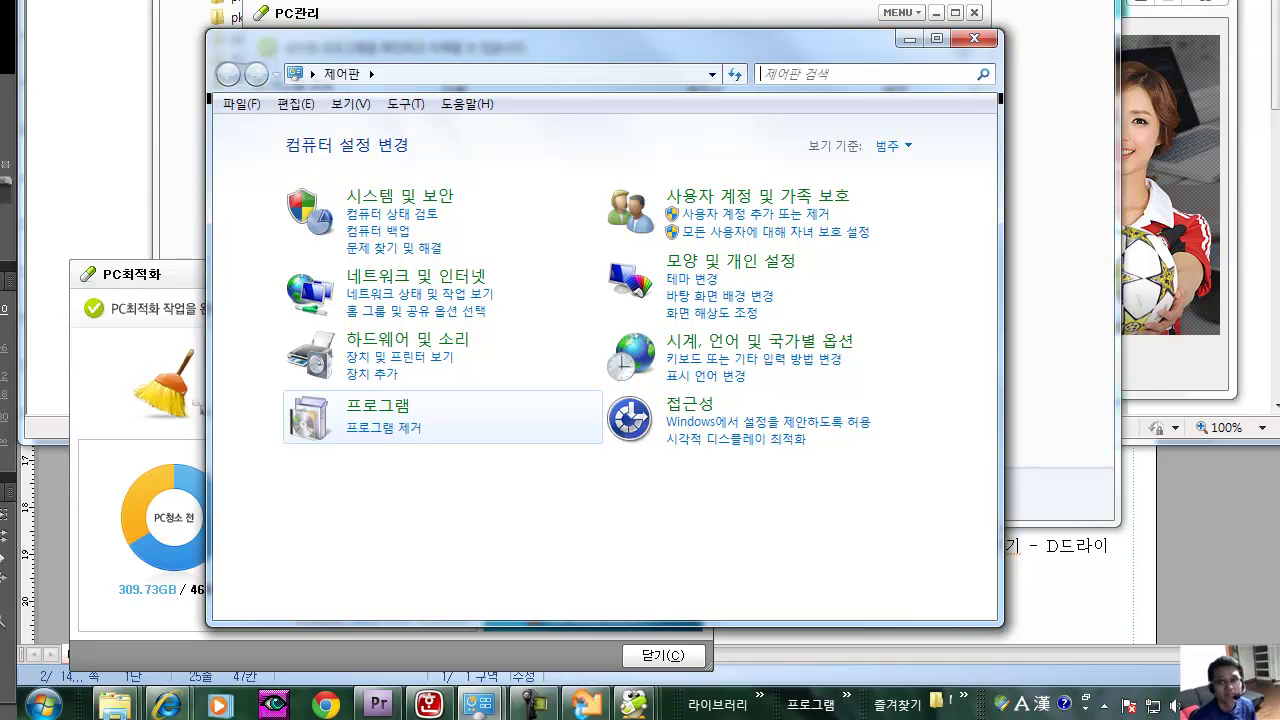
# In Programs and Features, check Adobe Encore CS4 Codecs, Adobe Premiere Pro CS4 and CyberLink PowerDVD8.
pyautogui.click(383, 428)
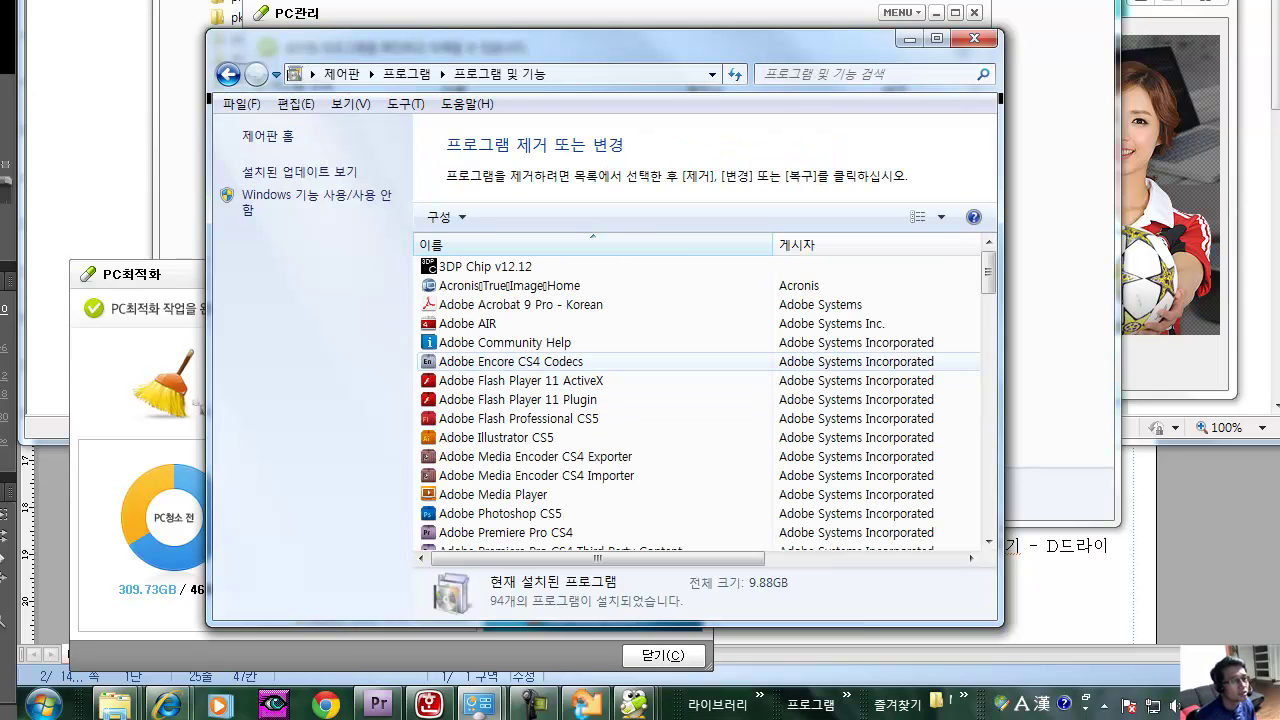
pyautogui.click(510, 361)
pyautogui.scroll(-3, 510, 361)
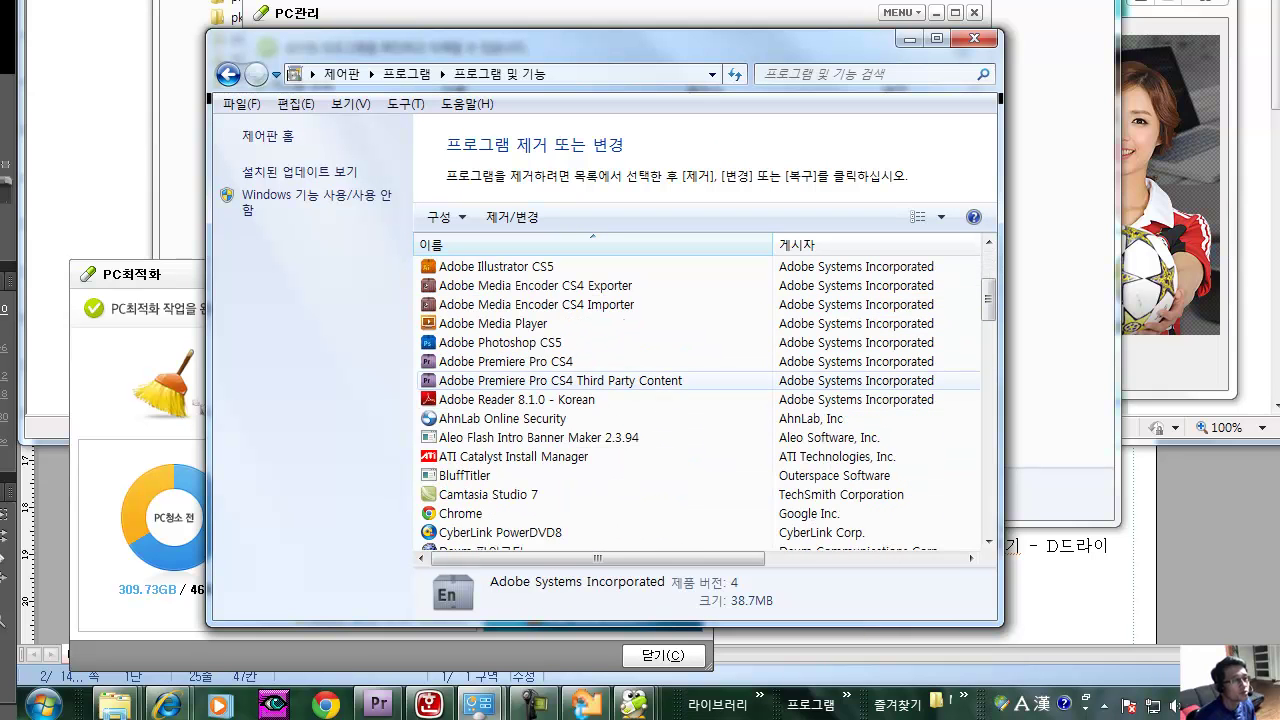
pyautogui.click(505, 361)
pyautogui.scroll(-3, 505, 418)
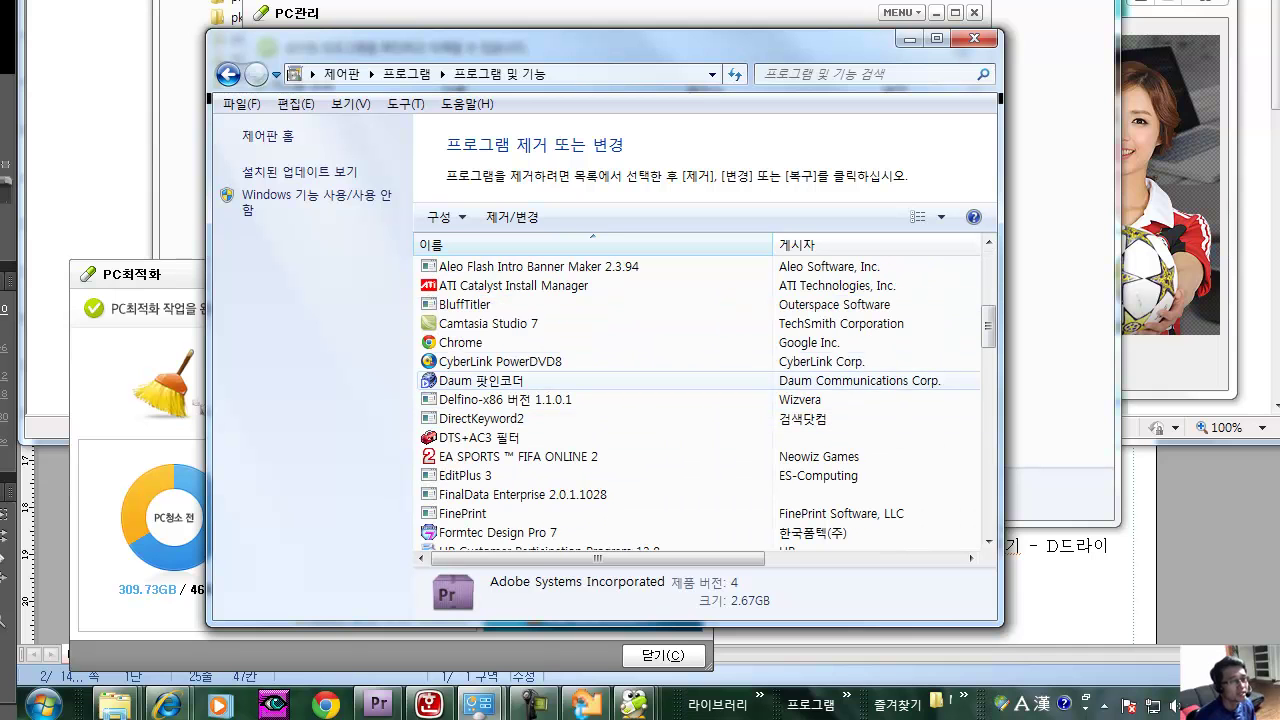
pyautogui.click(500, 361)
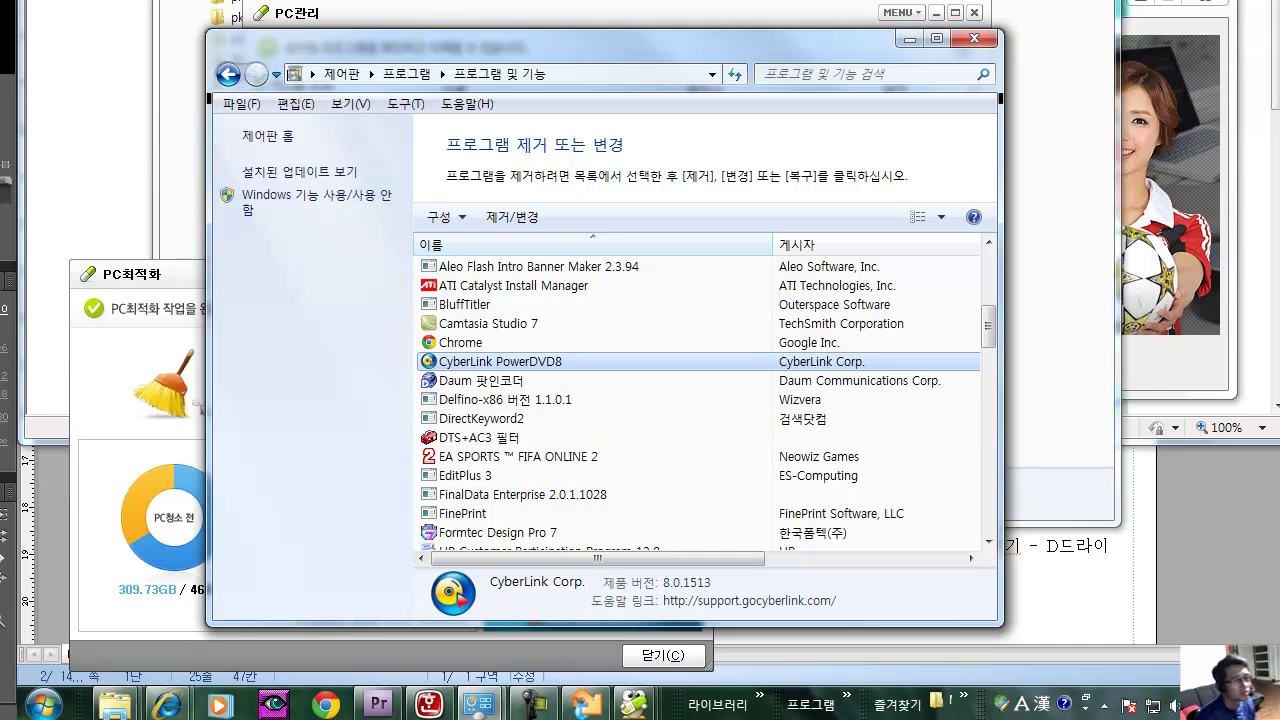
# Scroll further down the list and show the SchoolCare program's details.
pyautogui.scroll(-6, 500, 420)
pyautogui.scroll(-15, 500, 420)
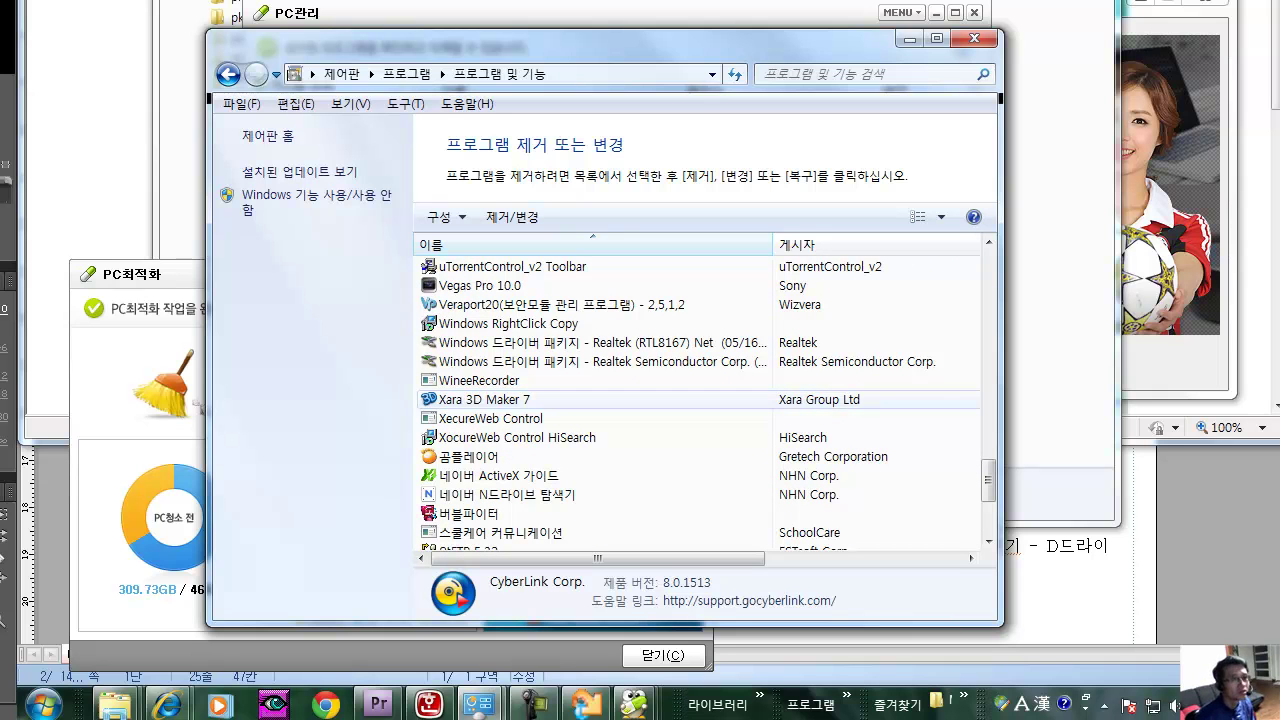
pyautogui.scroll(-4, 500, 418)
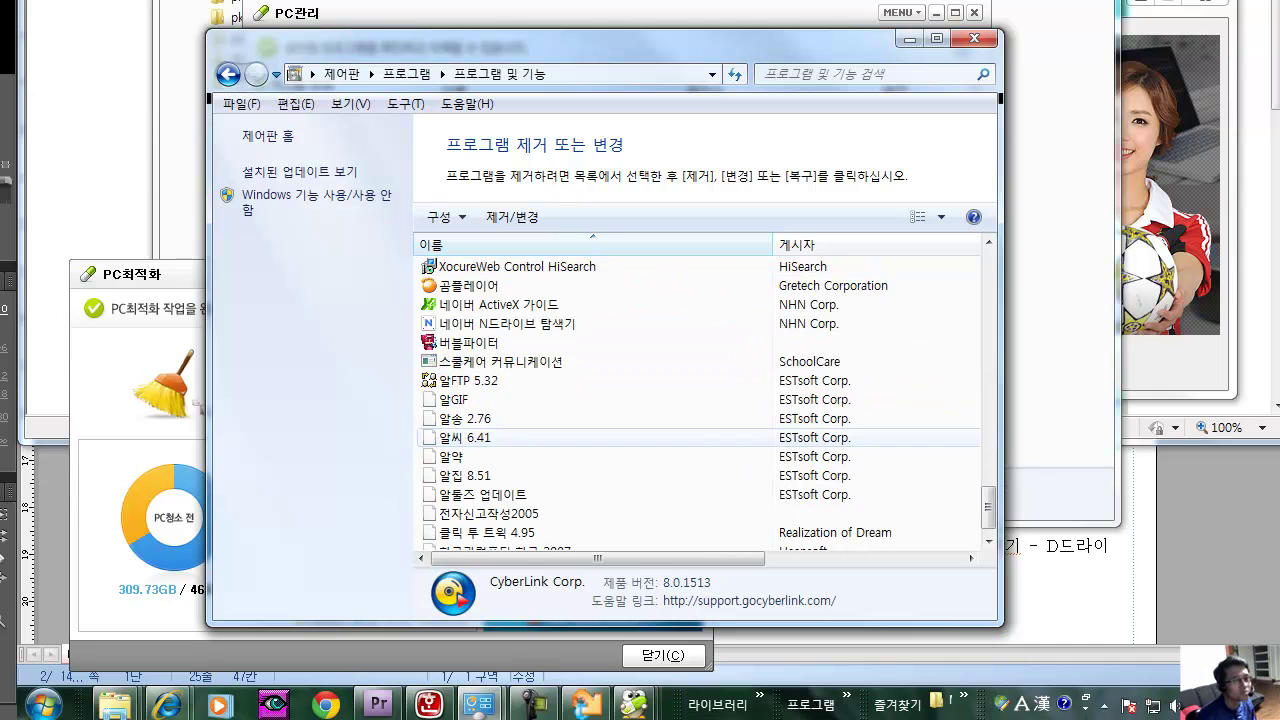
pyautogui.click(500, 342)
pyautogui.scroll(2, 500, 494)
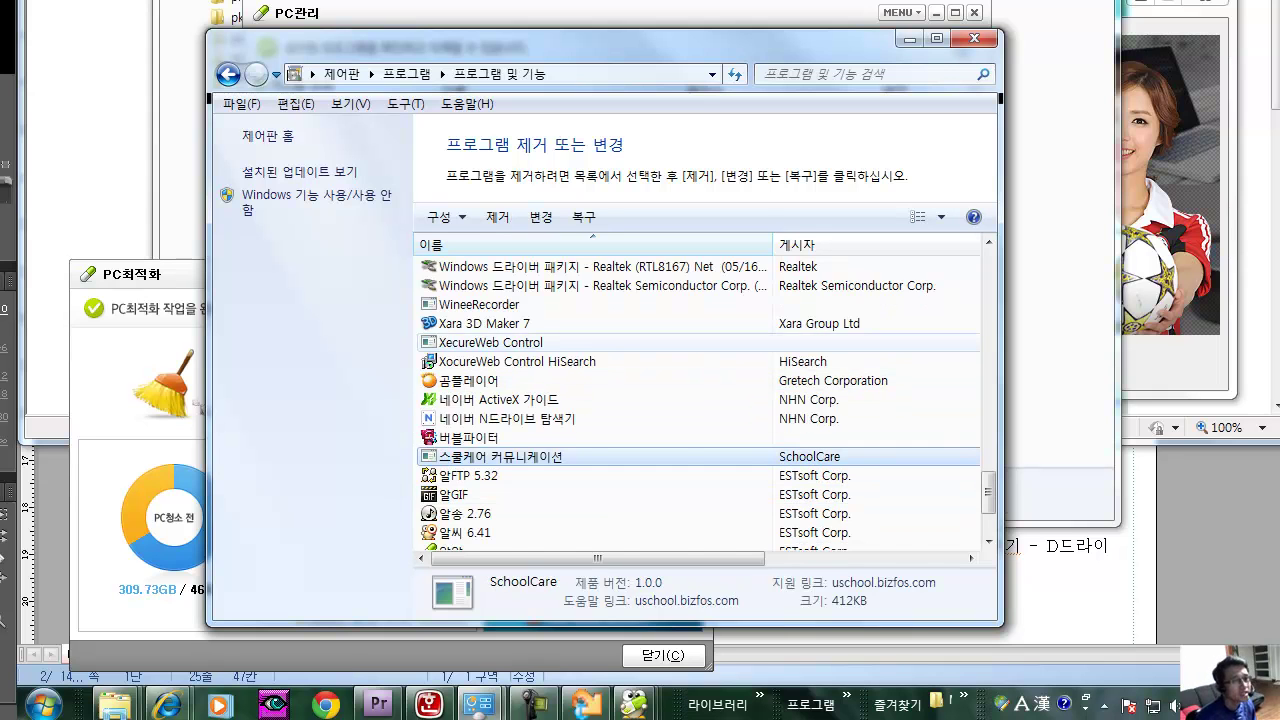
pyautogui.scroll(6, 500, 342)
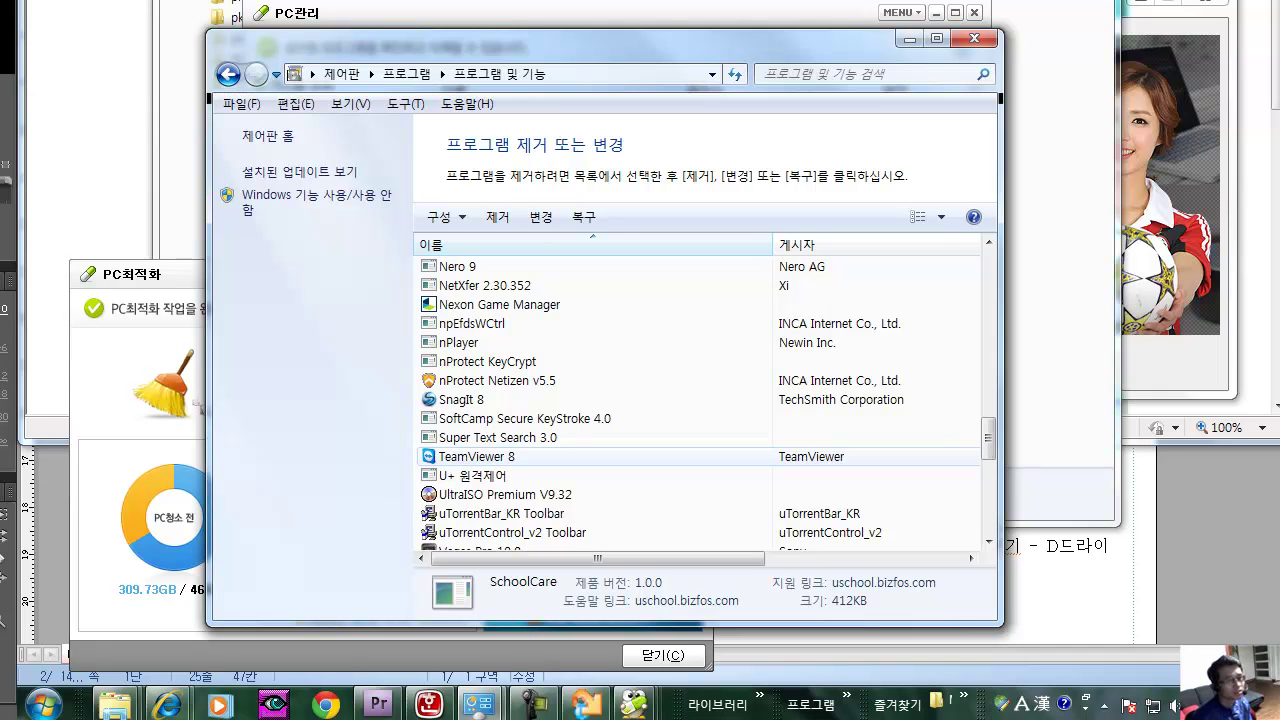
# In the Hangul notes, add ', printer)' after mainboard on the (나) not-to-delete line.
pyautogui.click(430, 705)
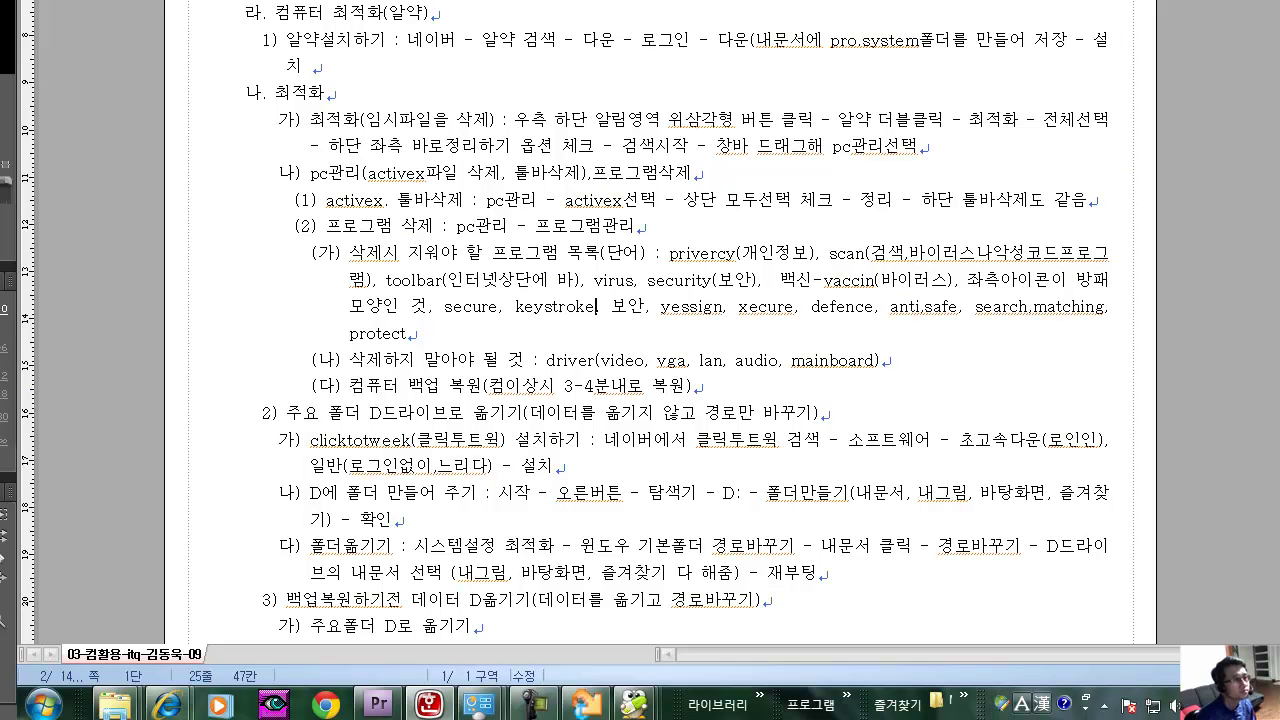
pyautogui.click(596, 307)
pyautogui.moveTo(377, 226); pyautogui.dragTo(624, 258)
pyautogui.click(467, 252)
pyautogui.moveTo(349, 360); pyautogui.dragTo(533, 360)
pyautogui.click(458, 360)
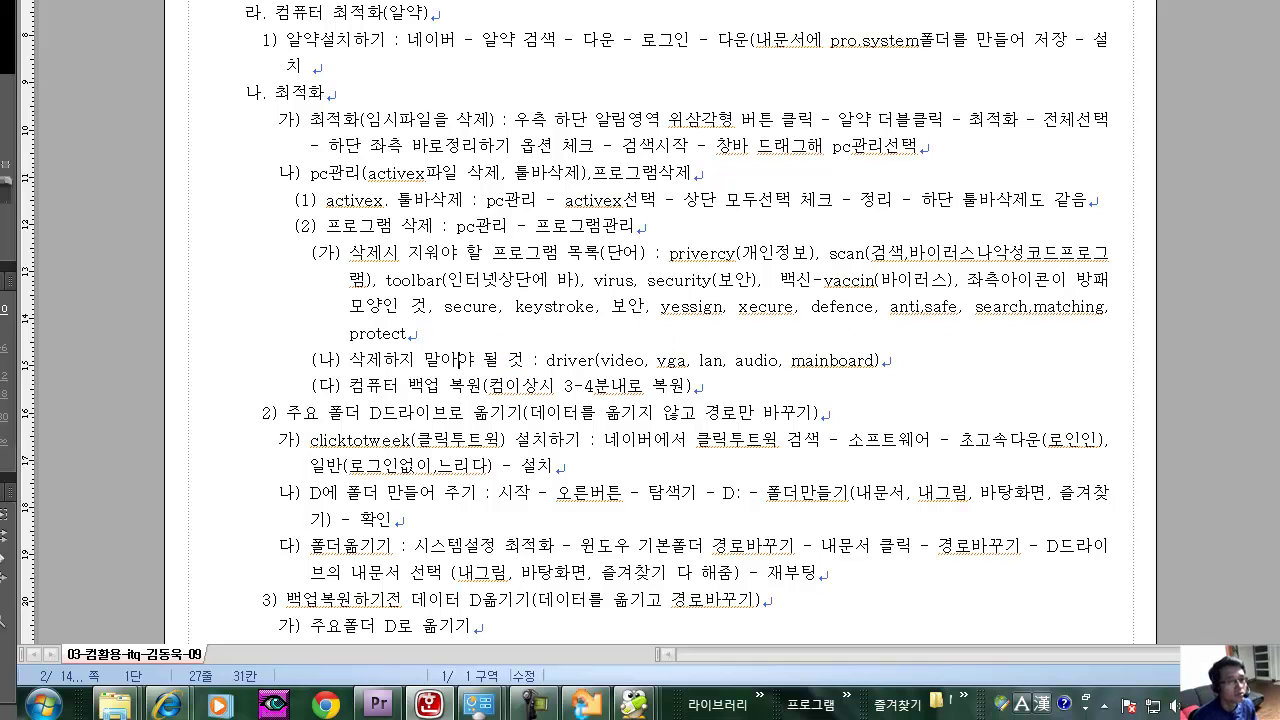
pyautogui.press('Left')
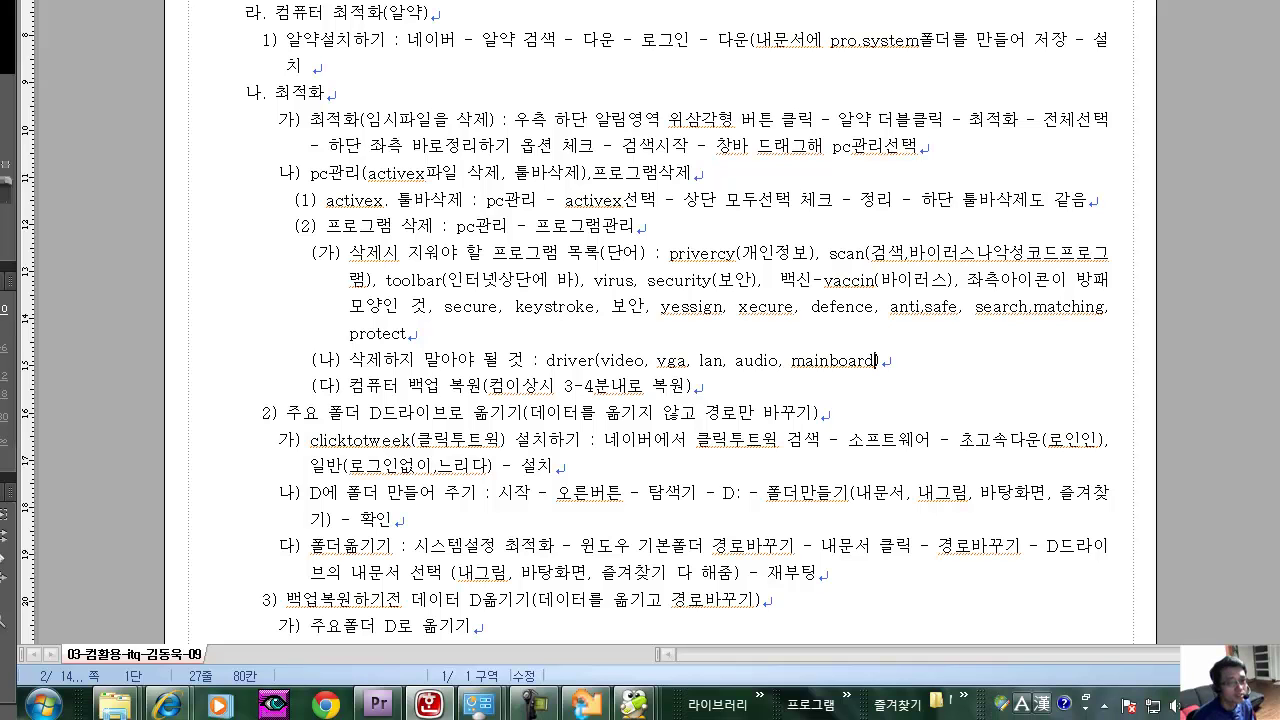
pyautogui.write(', ')
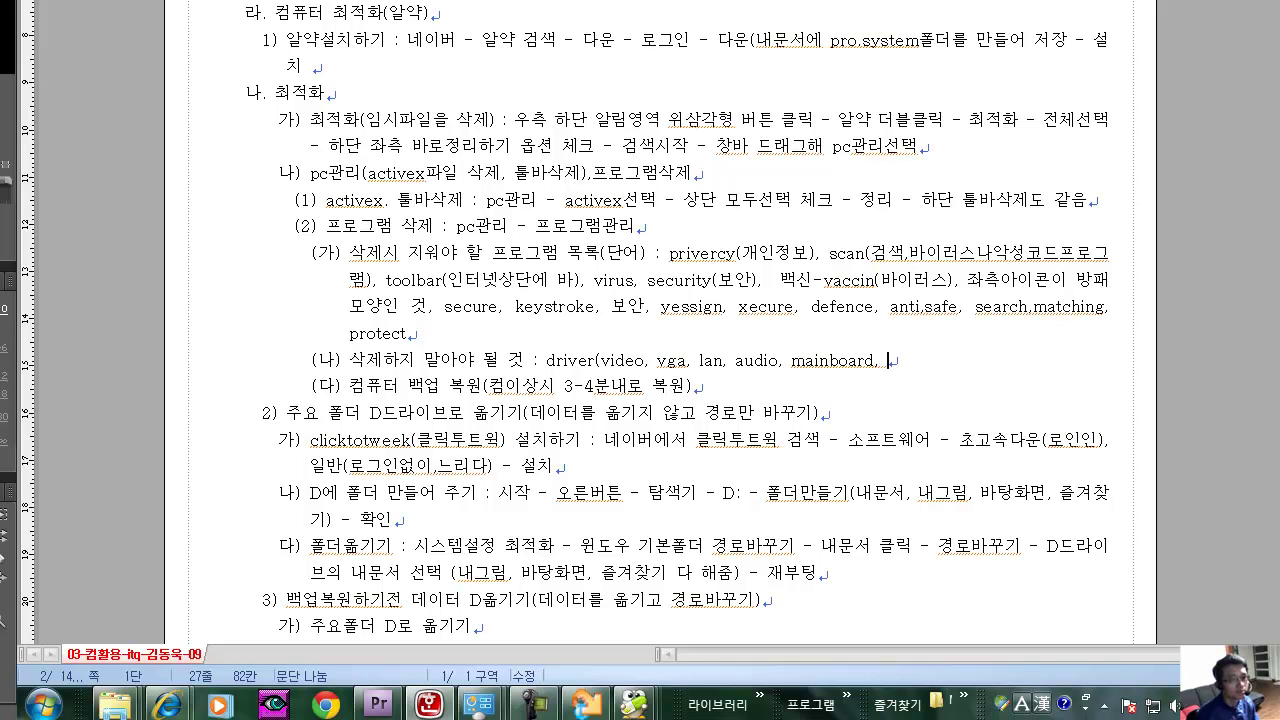
pyautogui.write('printe')
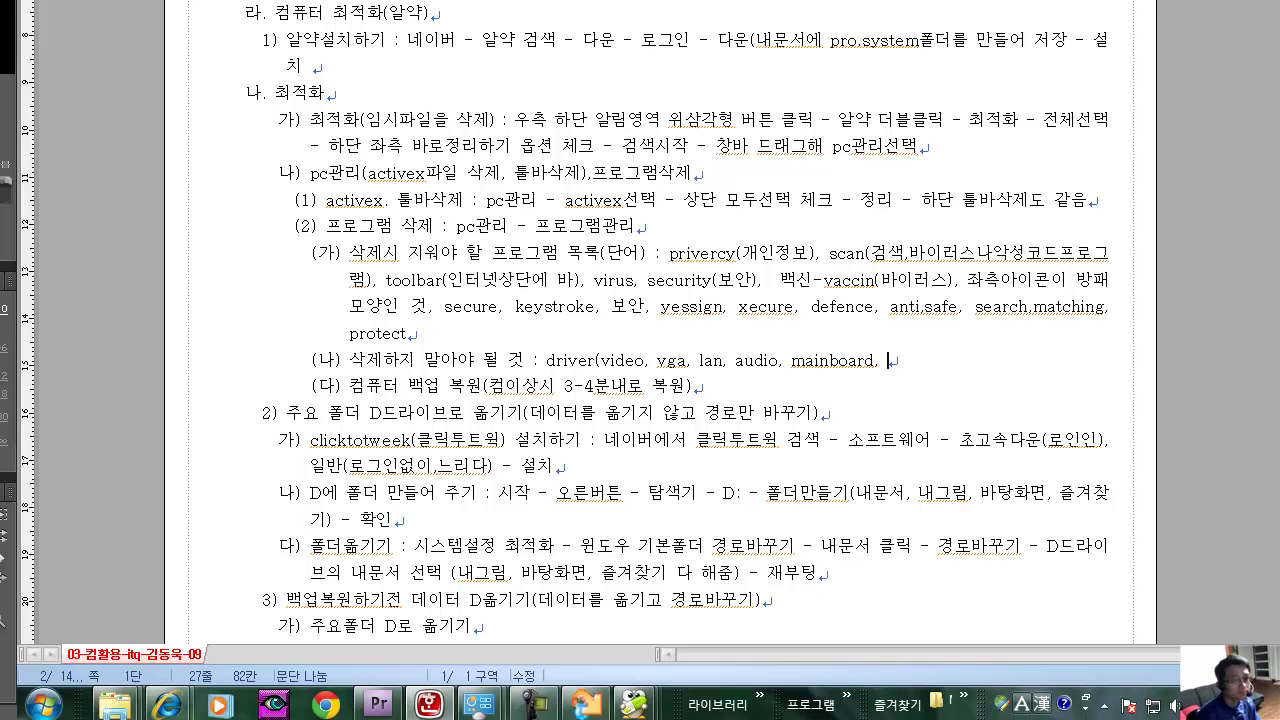
pyautogui.write('r)')
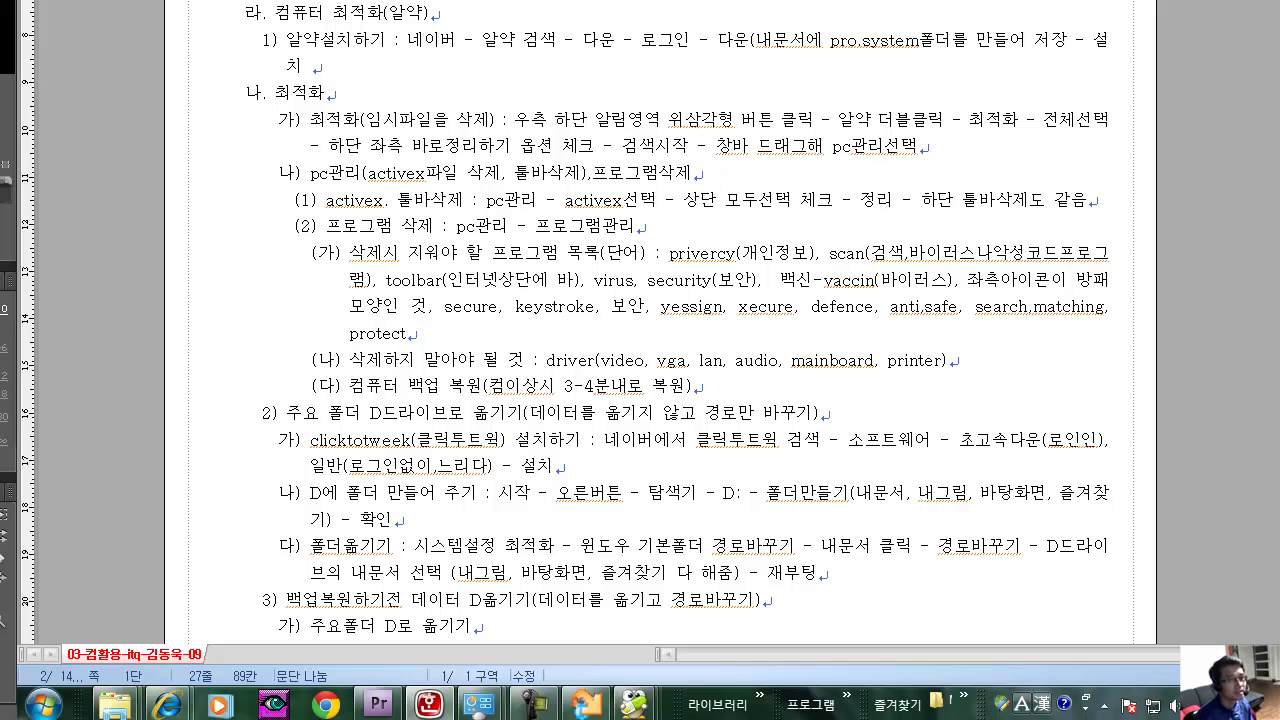
# Go to the (가) words-to-delete line and highlight the keyword privercy.
pyautogui.click(526, 253)
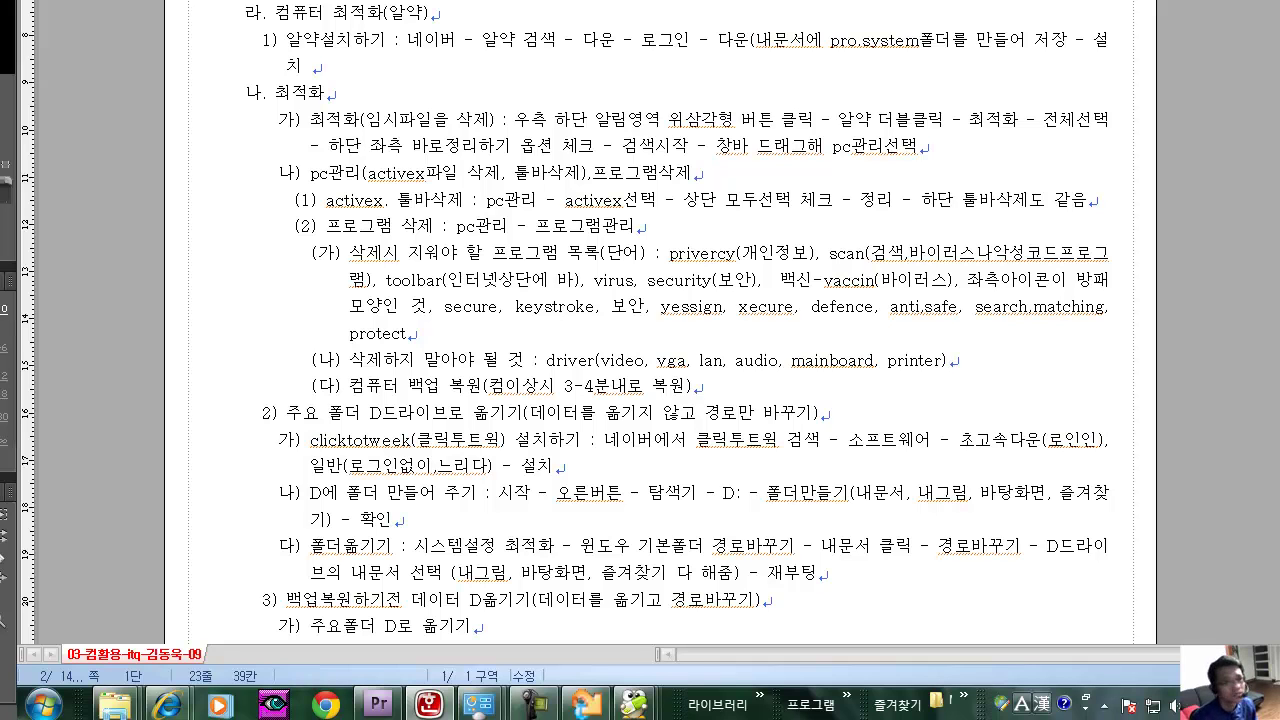
pyautogui.click(418, 226)
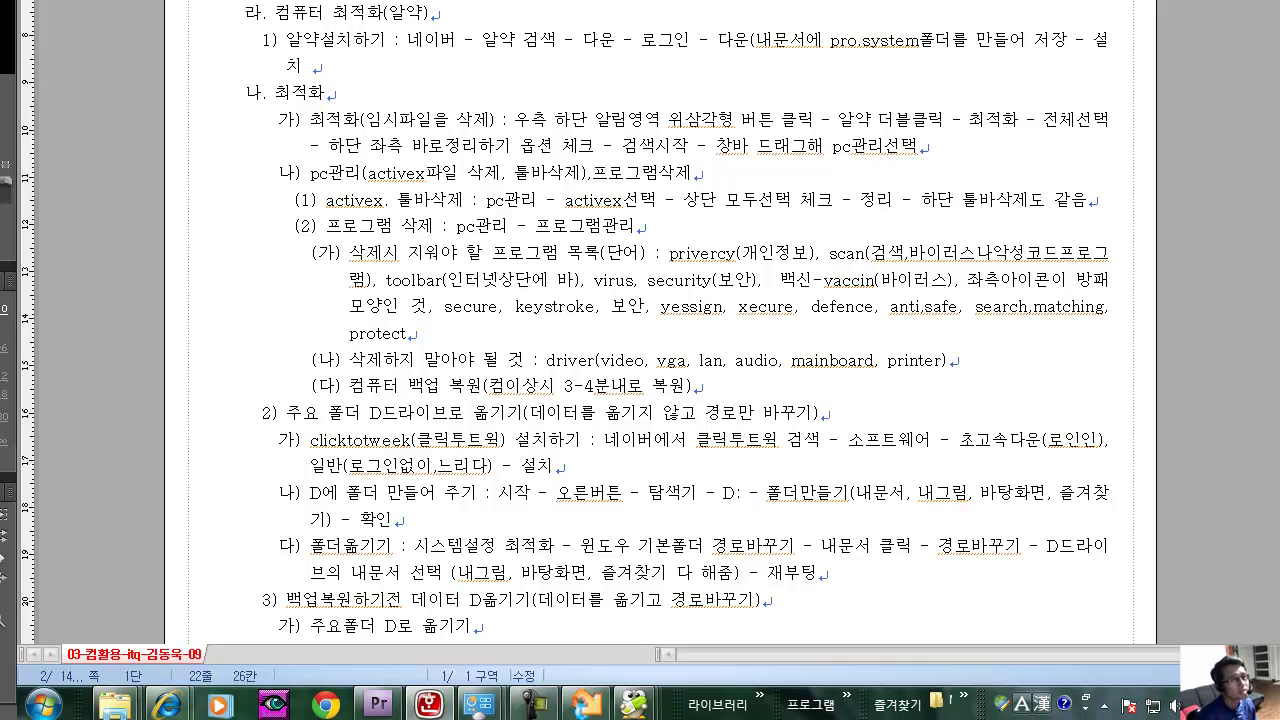
pyautogui.click(541, 253)
pyautogui.click(642, 253)
pyautogui.moveTo(669, 253); pyautogui.dragTo(741, 253)
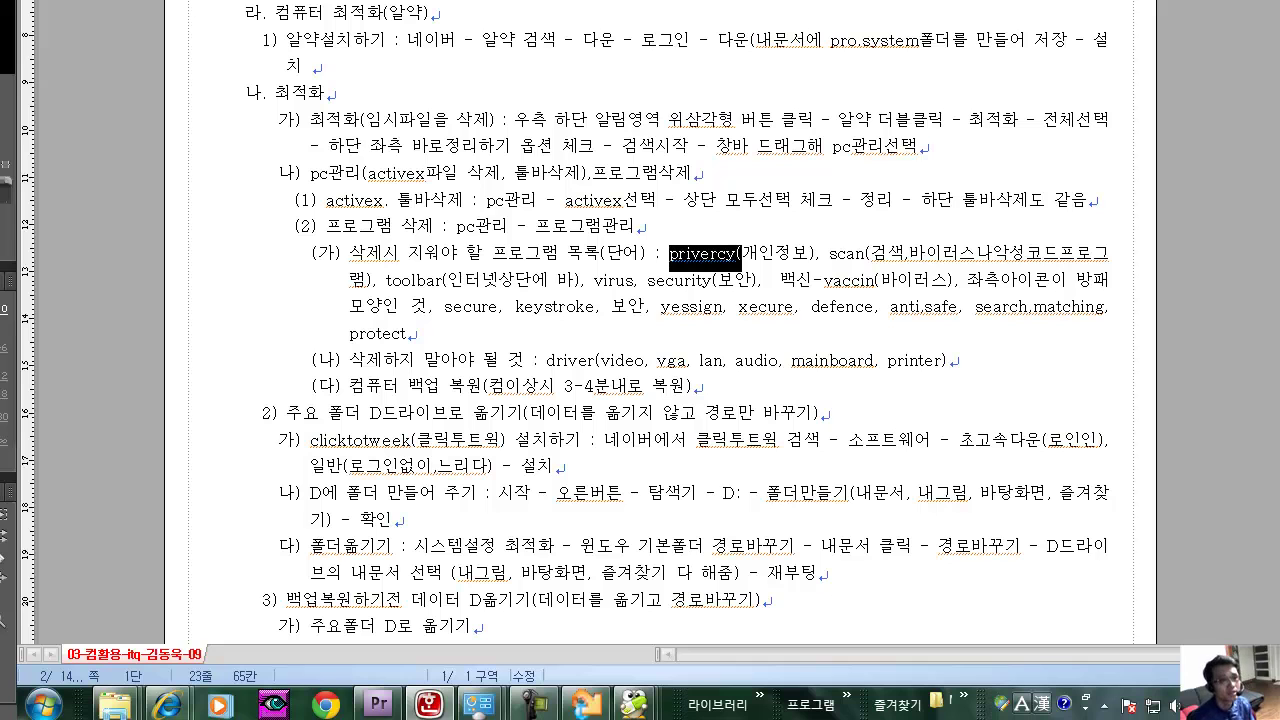
pyautogui.moveTo(712, 281); pyautogui.dragTo(660, 253)
pyautogui.click(692, 253)
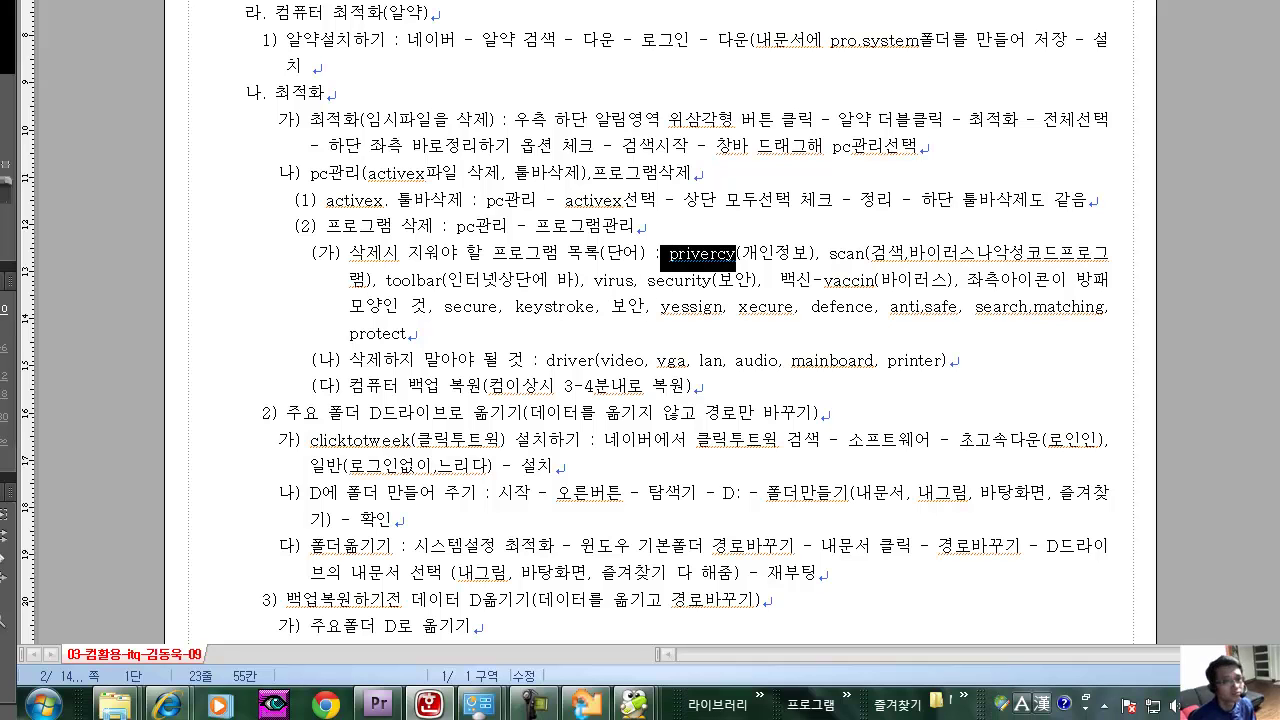
pyautogui.click(712, 253)
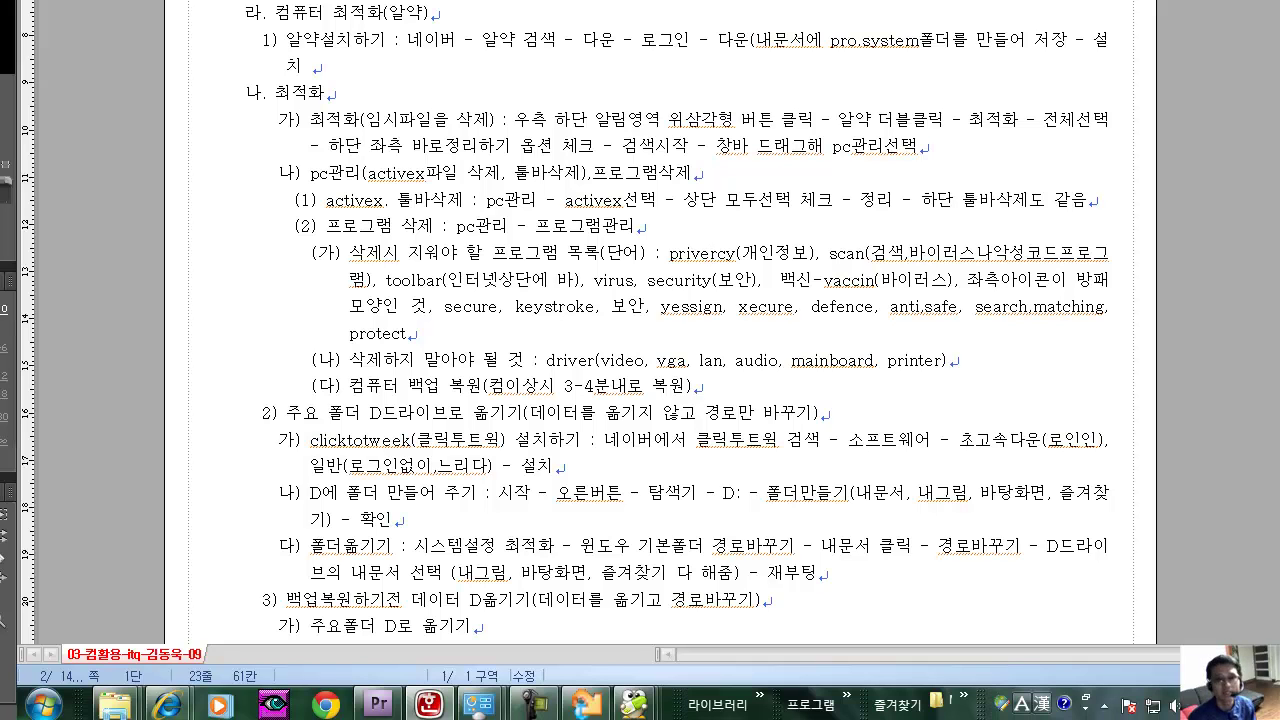
pyautogui.hotkey('ctrl', 's')
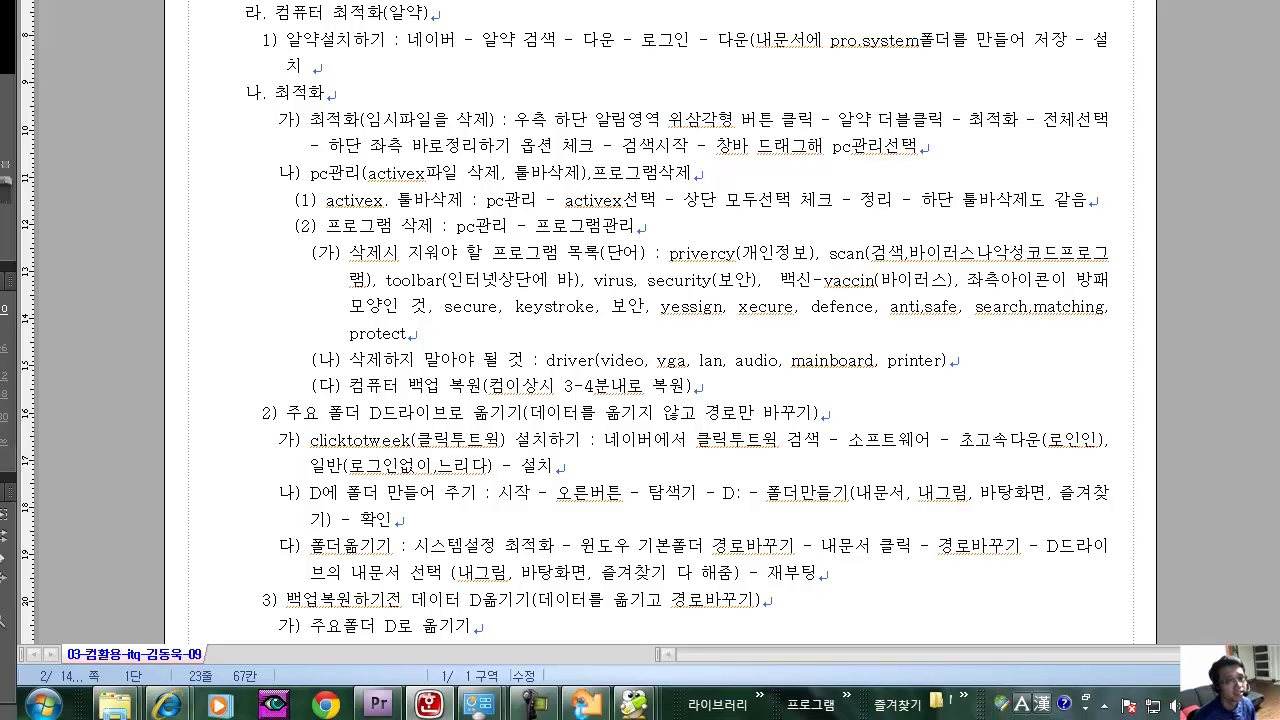
pyautogui.doubleClick(846, 254)
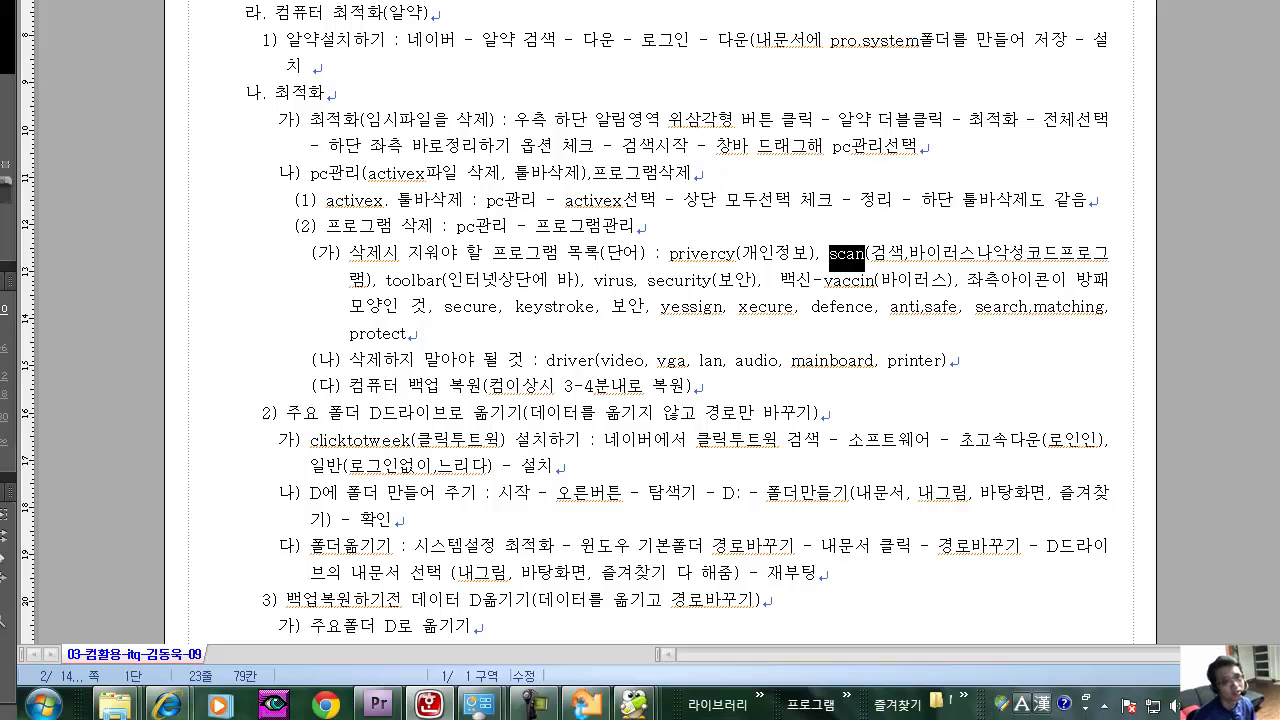
pyautogui.click(838, 253)
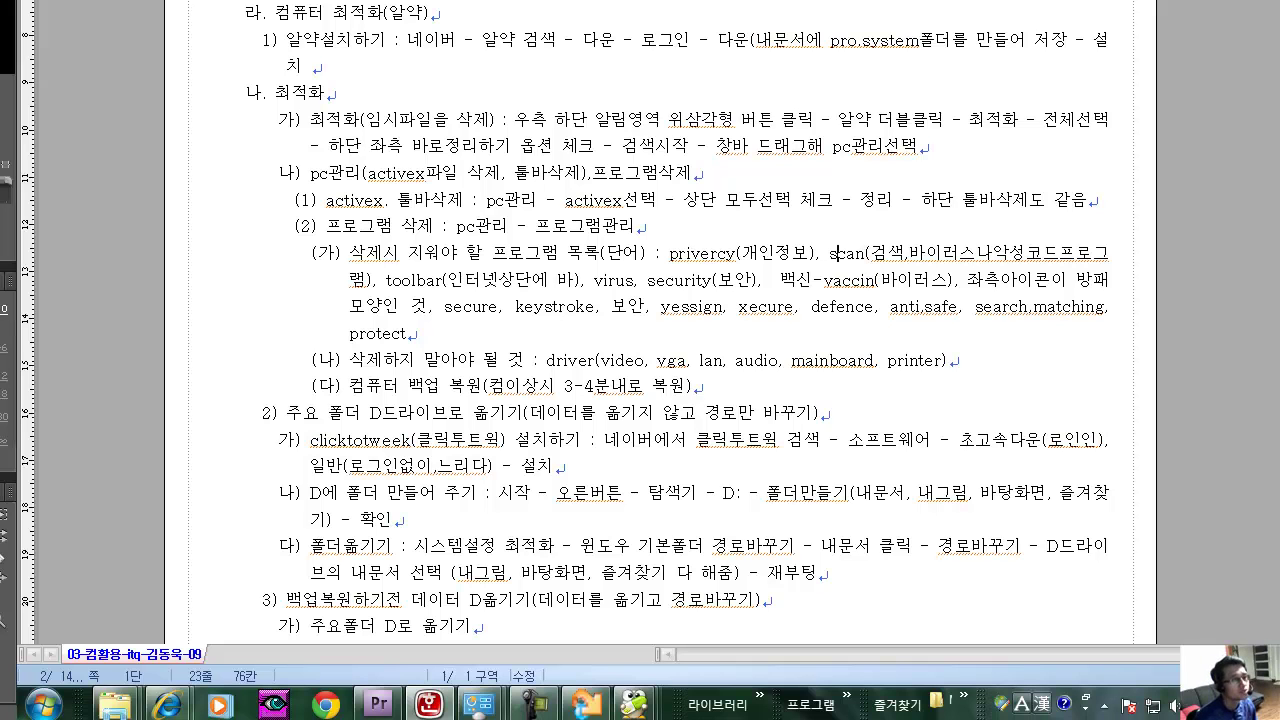
pyautogui.moveTo(386, 284); pyautogui.dragTo(464, 284)
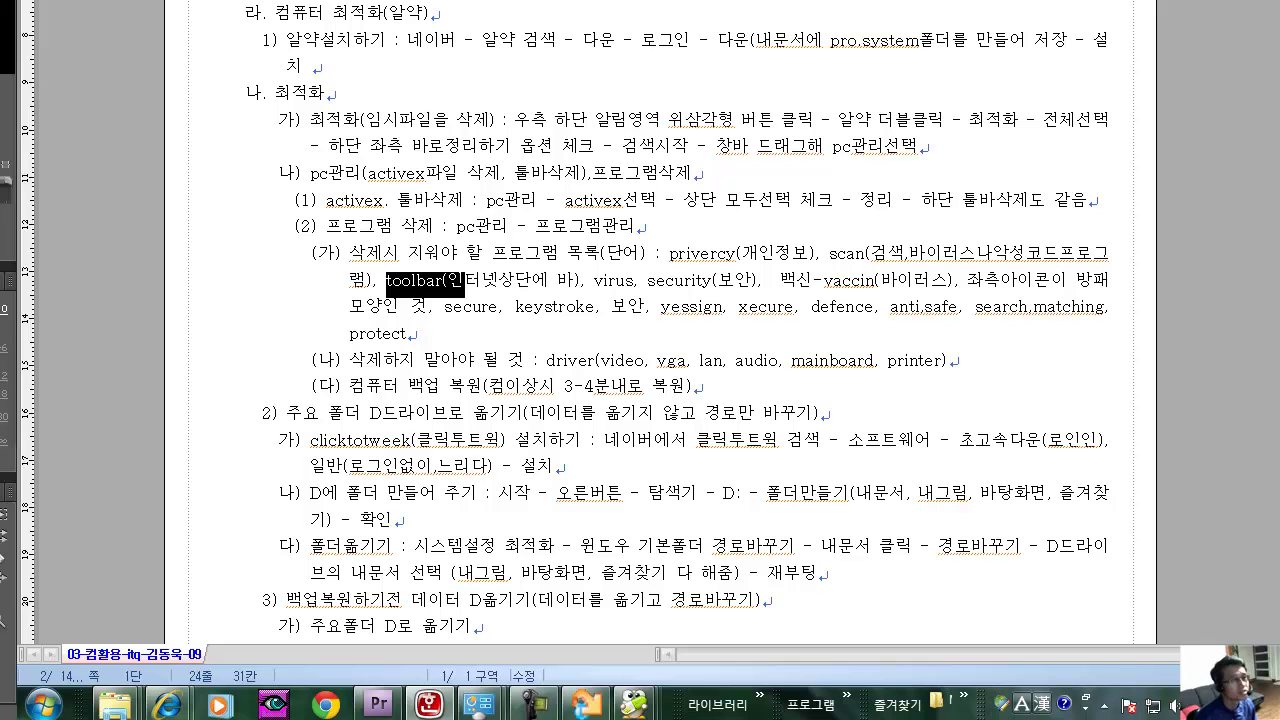
pyautogui.click(449, 281)
pyautogui.doubleClick(613, 281)
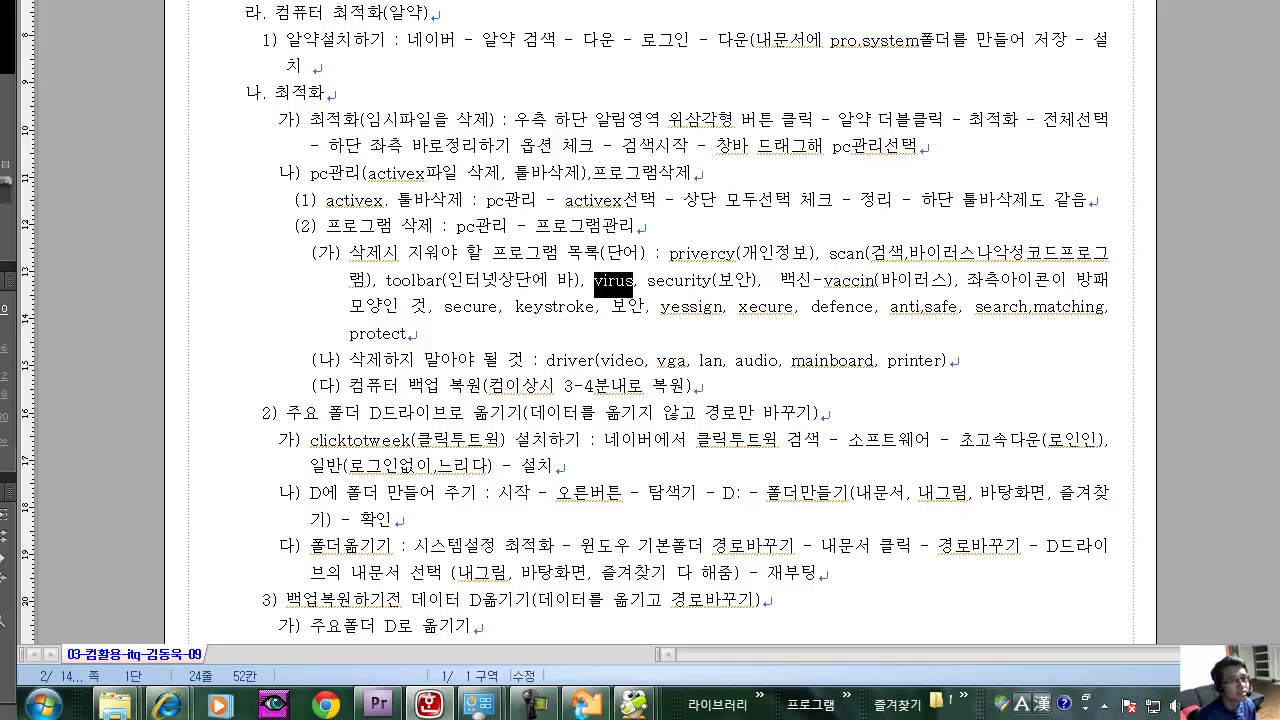
pyautogui.press('Escape')
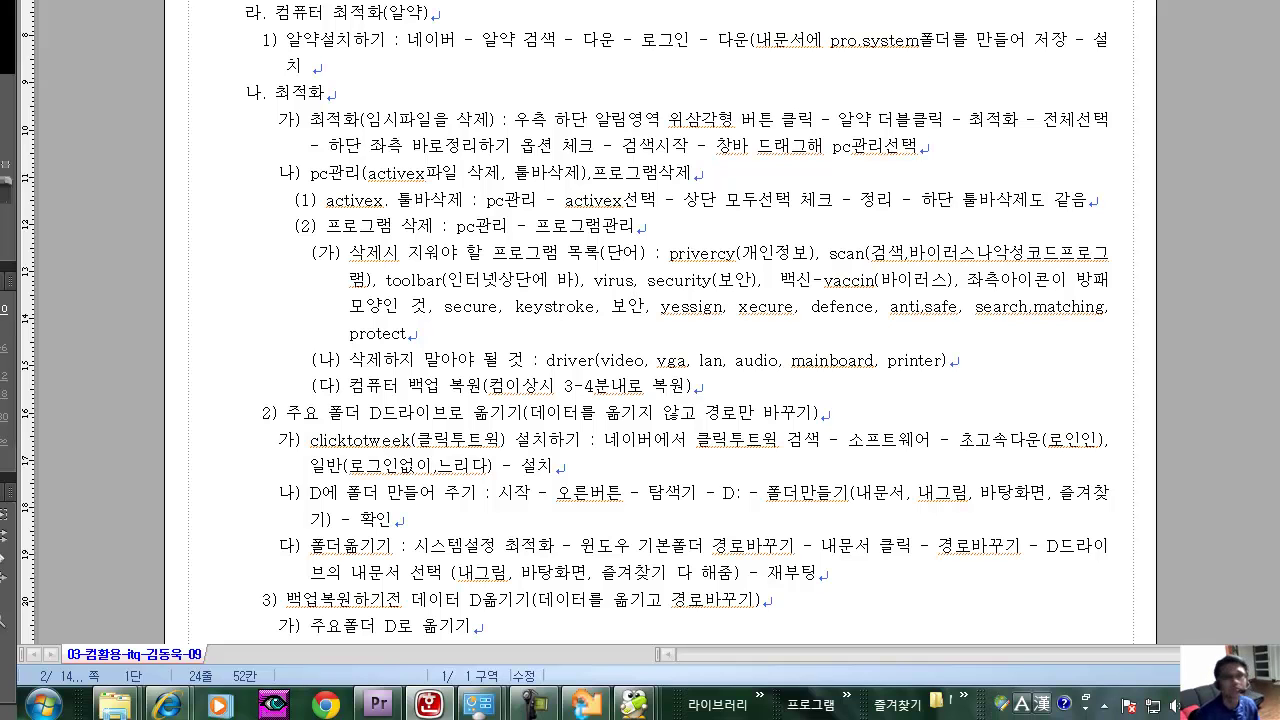
pyautogui.press('Right')
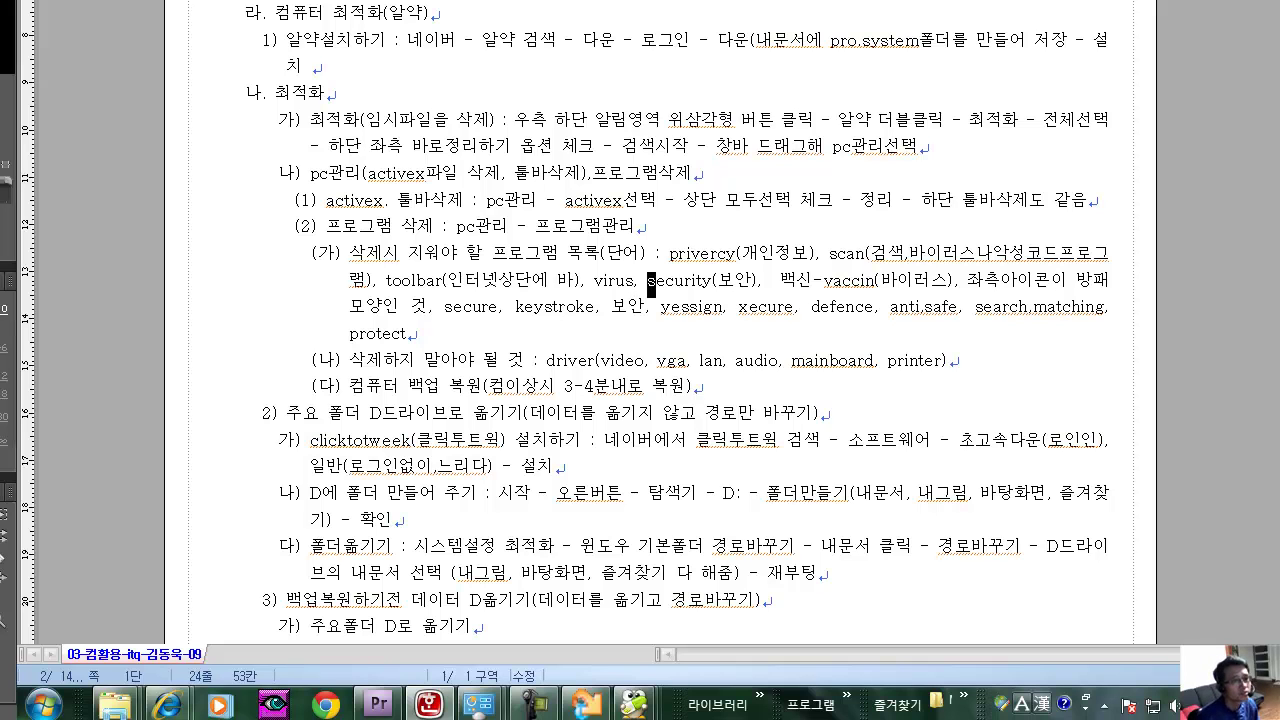
pyautogui.hotkey('shift', 'Right')
pyautogui.hotkey('shift', 'Right')
pyautogui.hotkey('shift', 'Right')
pyautogui.hotkey('shift', 'Right')
pyautogui.hotkey('shift', 'Right')
pyautogui.hotkey('shift', 'Right')
pyautogui.hotkey('shift', 'Right')
pyautogui.hotkey('shift', 'Right')
pyautogui.hotkey('shift', 'Right')
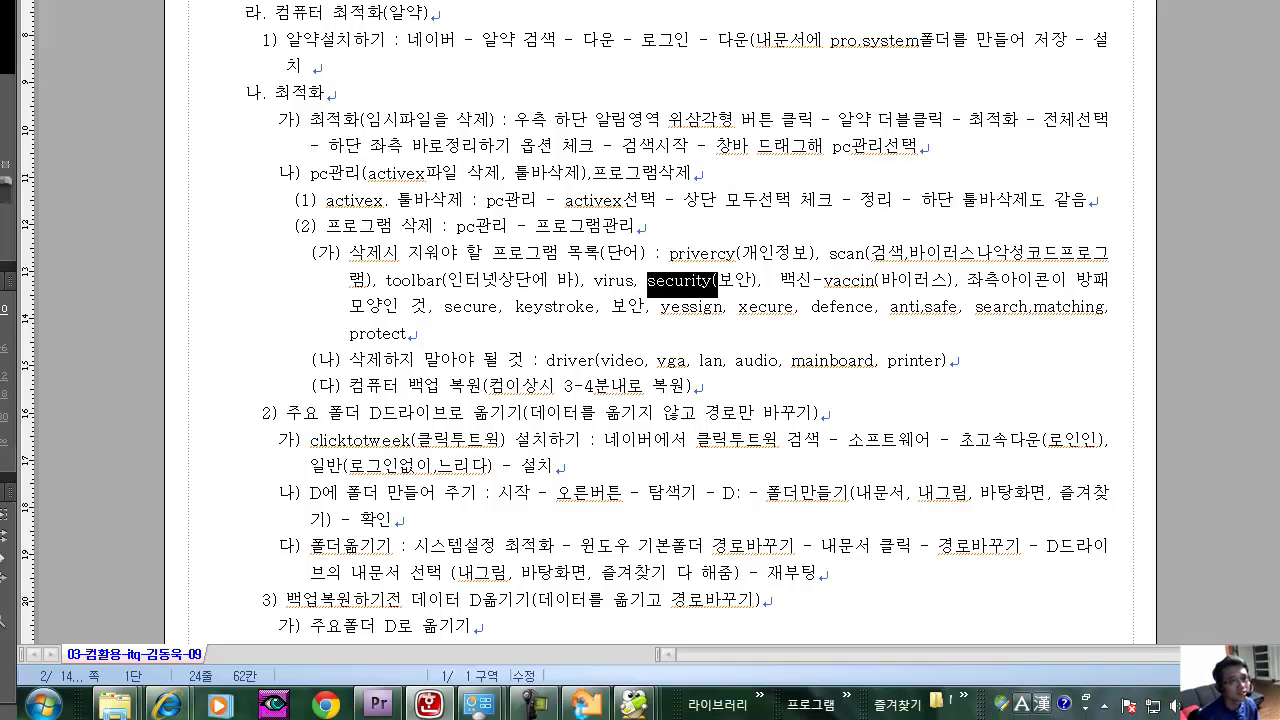
pyautogui.doubleClick(850, 281)
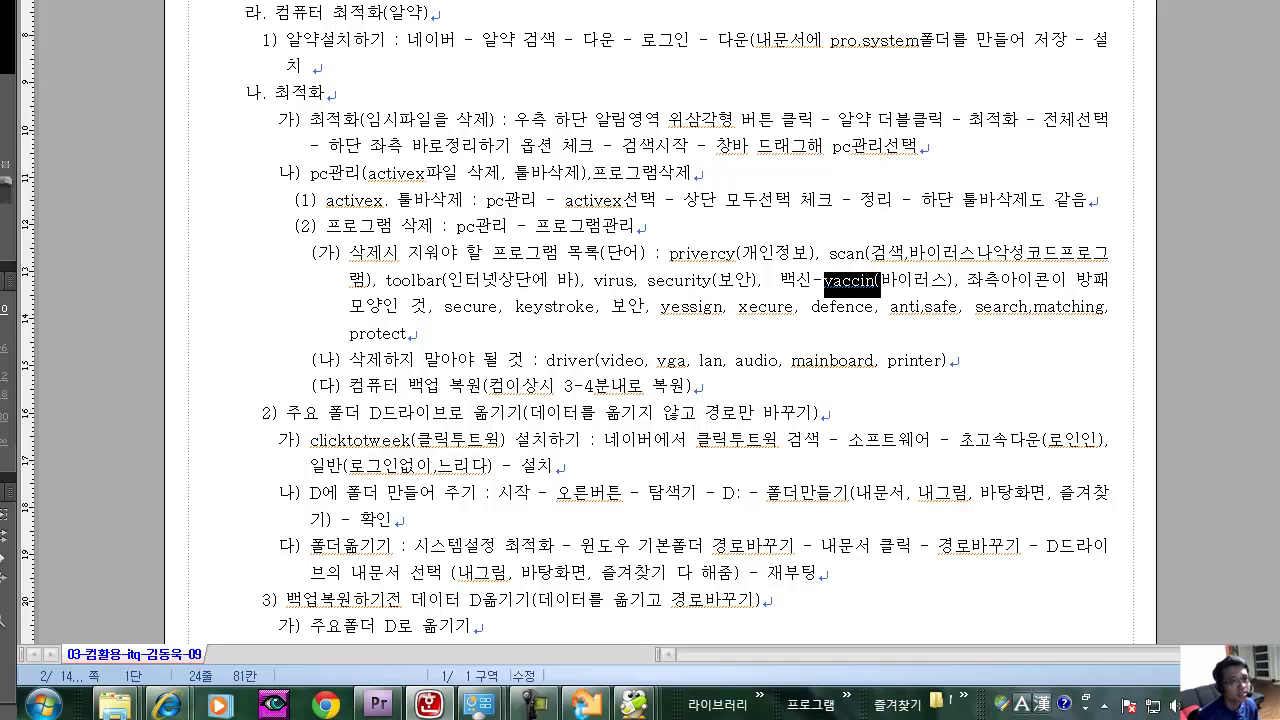
pyautogui.click(627, 281)
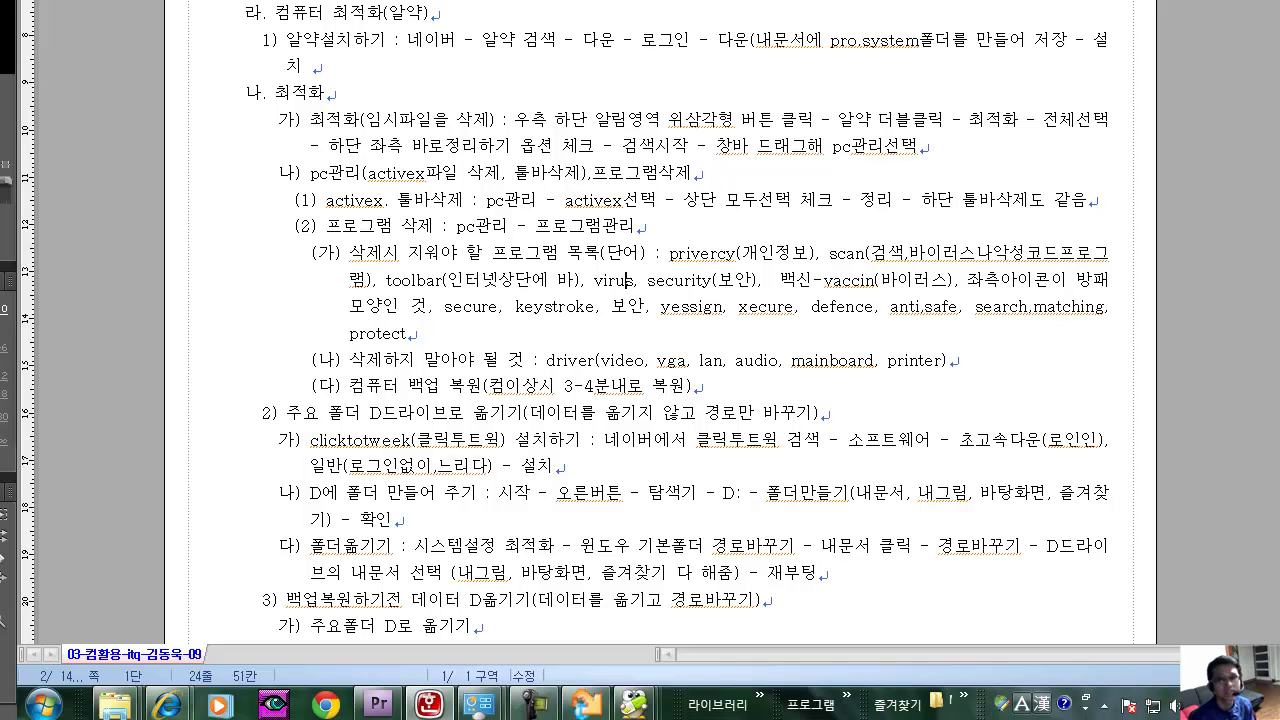
pyautogui.click(779, 281)
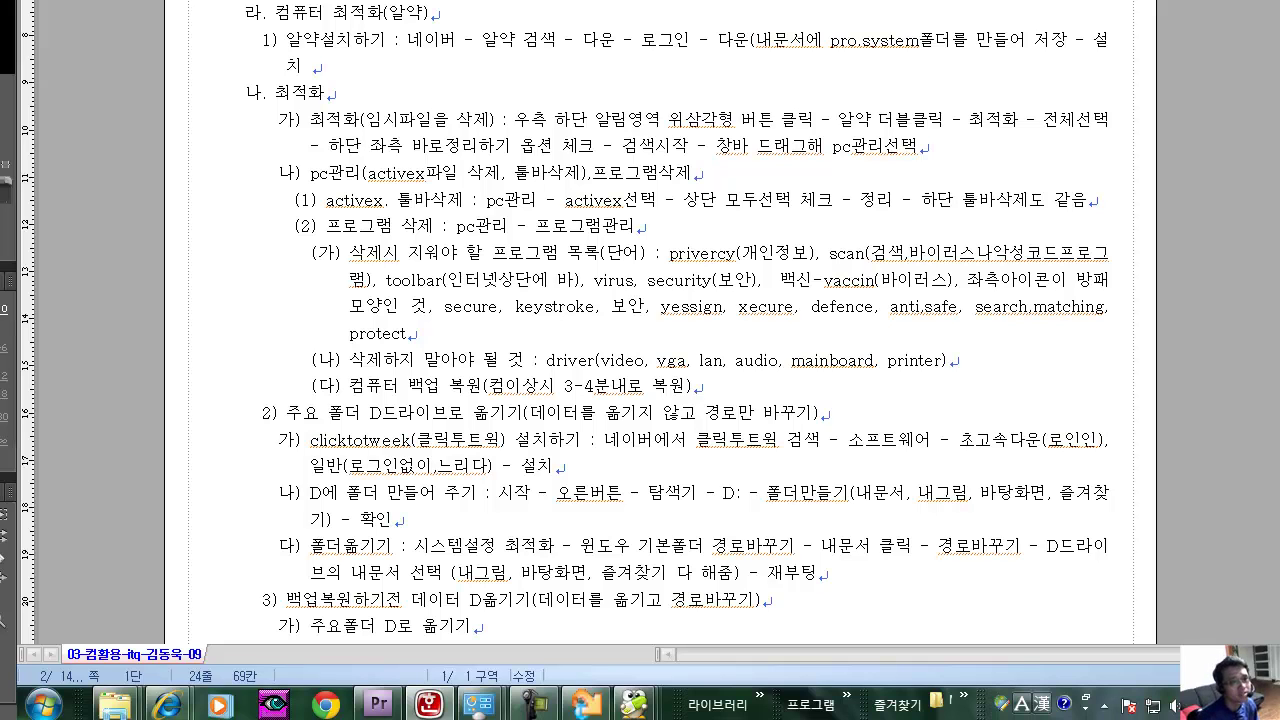
pyautogui.moveTo(824, 281); pyautogui.dragTo(874, 281)
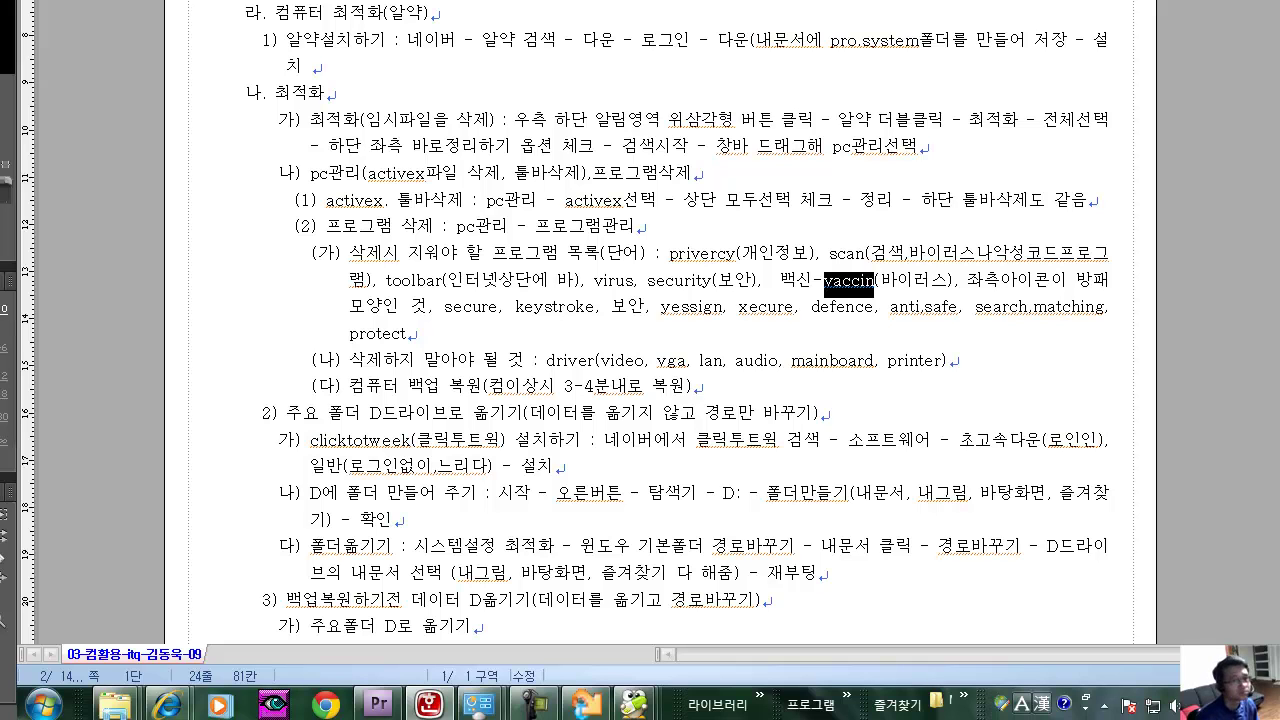
pyautogui.moveTo(958, 284); pyautogui.dragTo(1068, 284)
pyautogui.moveTo(780, 284); pyautogui.dragTo(842, 284)
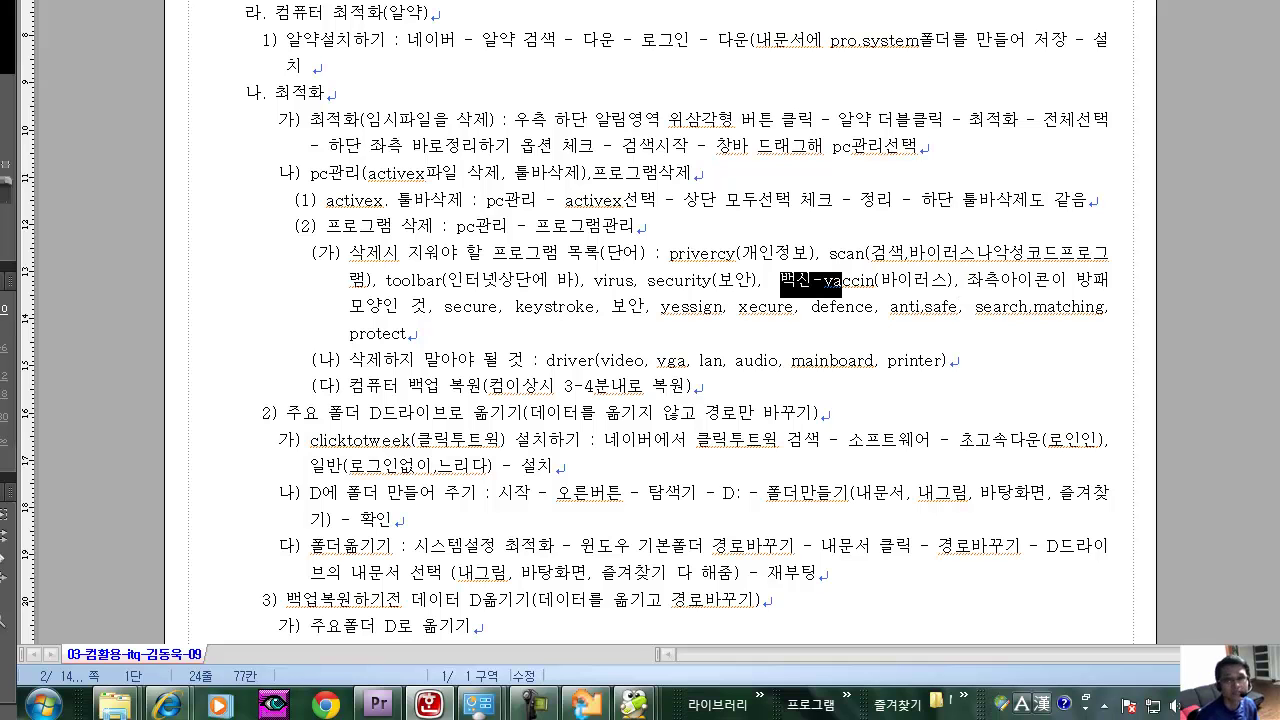
pyautogui.moveTo(434, 312); pyautogui.dragTo(366, 312)
pyautogui.moveTo(444, 312); pyautogui.dragTo(873, 312)
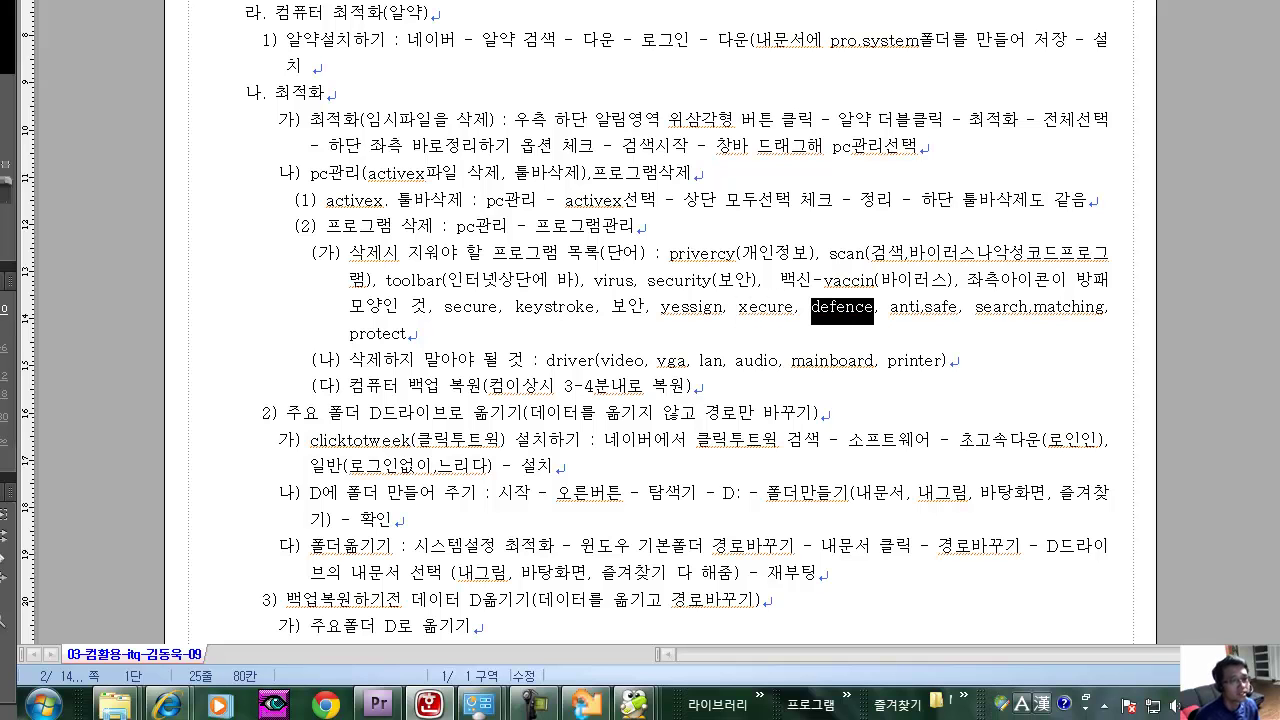
pyautogui.moveTo(682, 312); pyautogui.dragTo(660, 312)
pyautogui.click(690, 307)
pyautogui.click(764, 307)
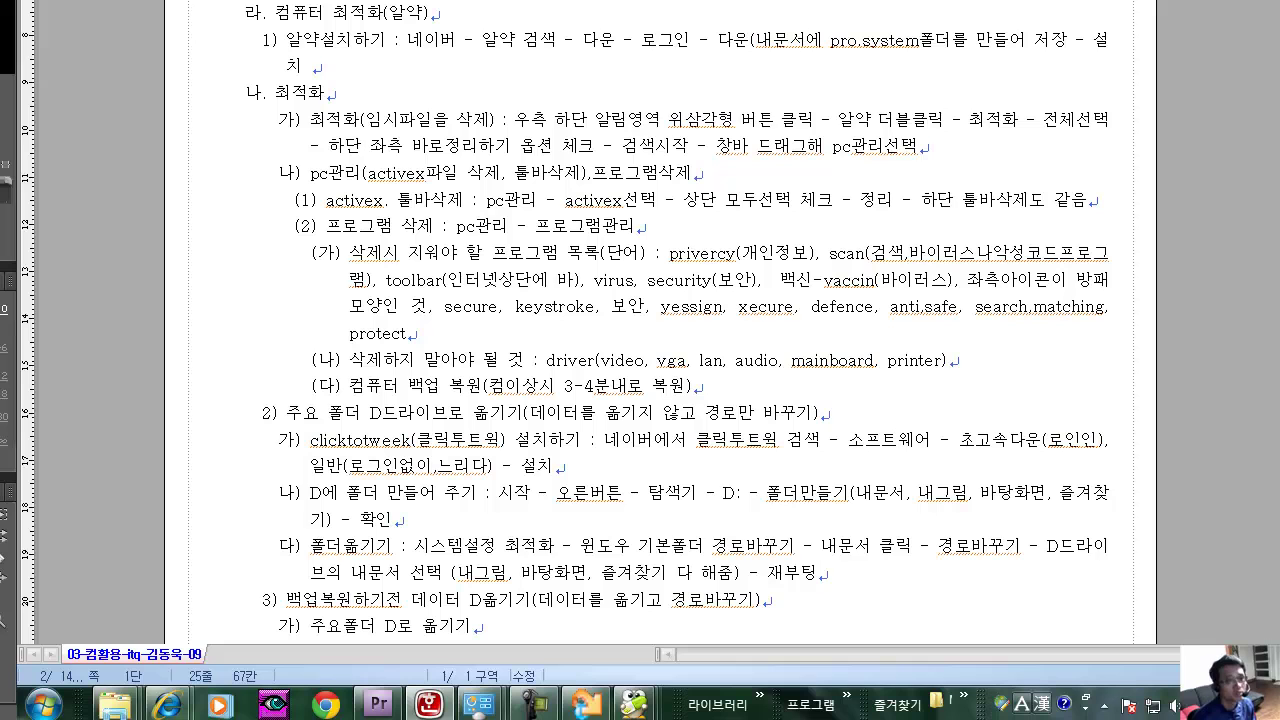
pyautogui.moveTo(820, 307); pyautogui.dragTo(958, 307)
pyautogui.click(920, 307)
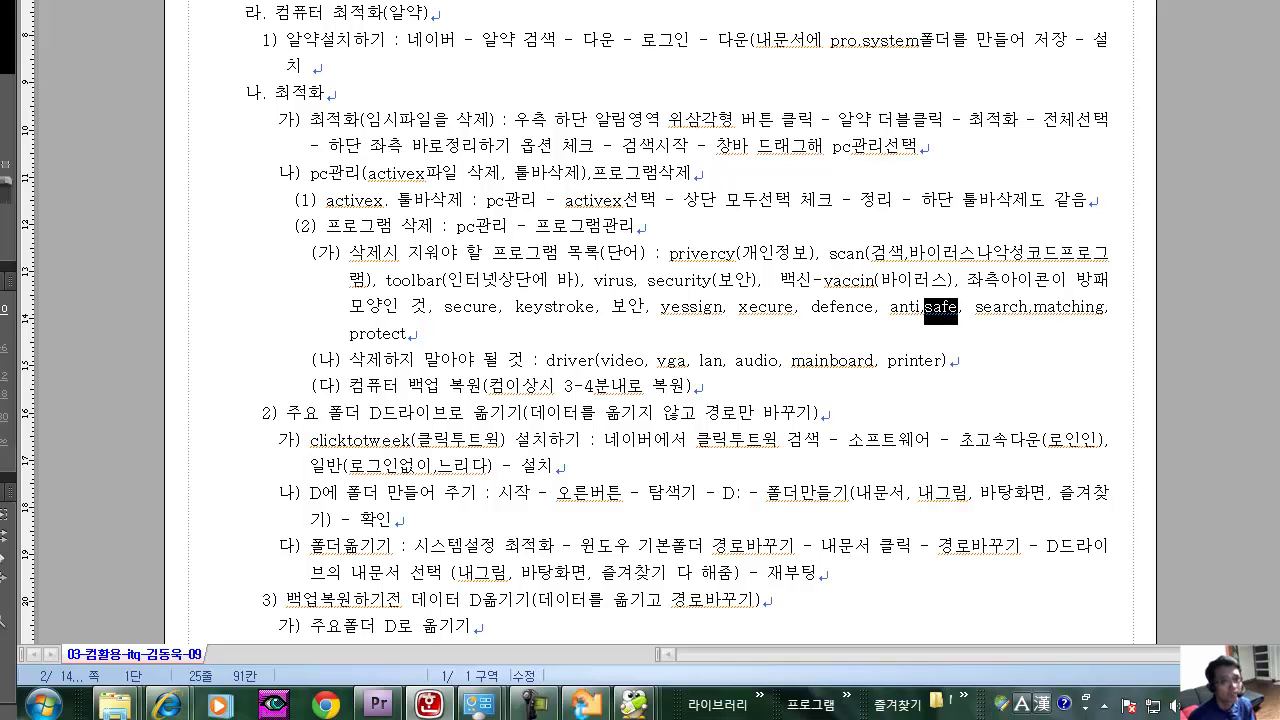
pyautogui.moveTo(976, 308); pyautogui.dragTo(1104, 308)
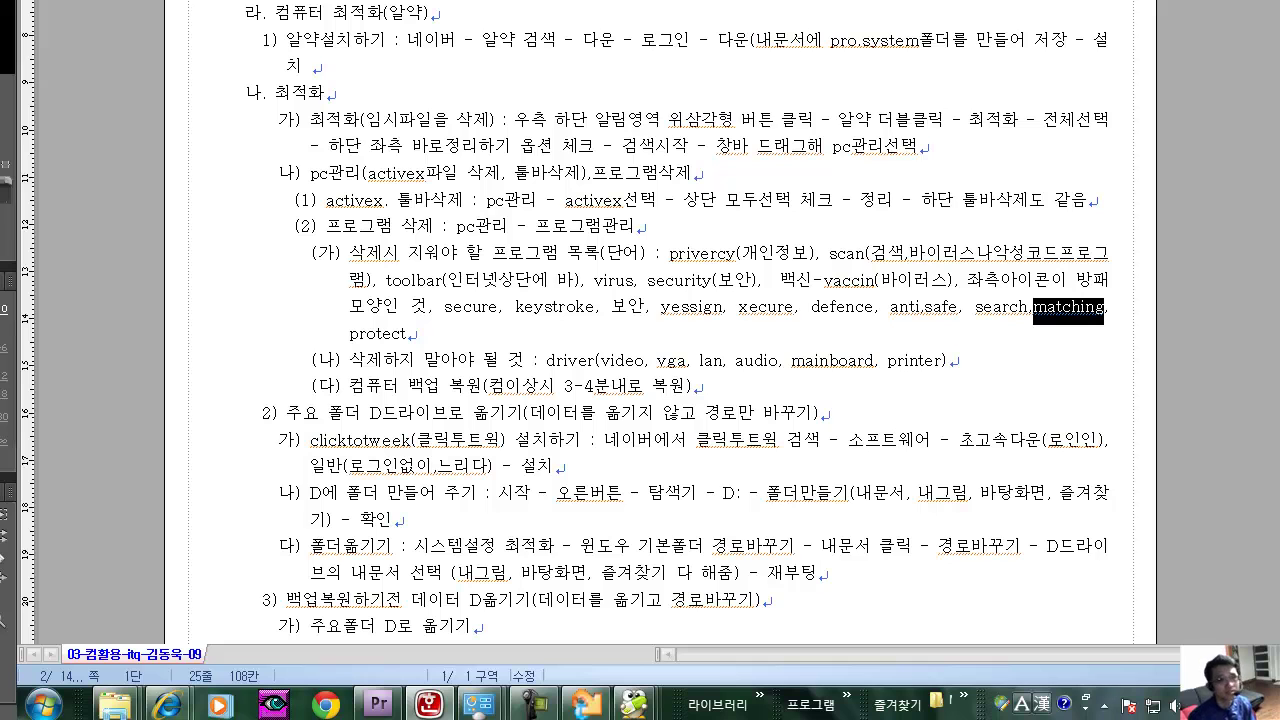
pyautogui.click(1048, 308)
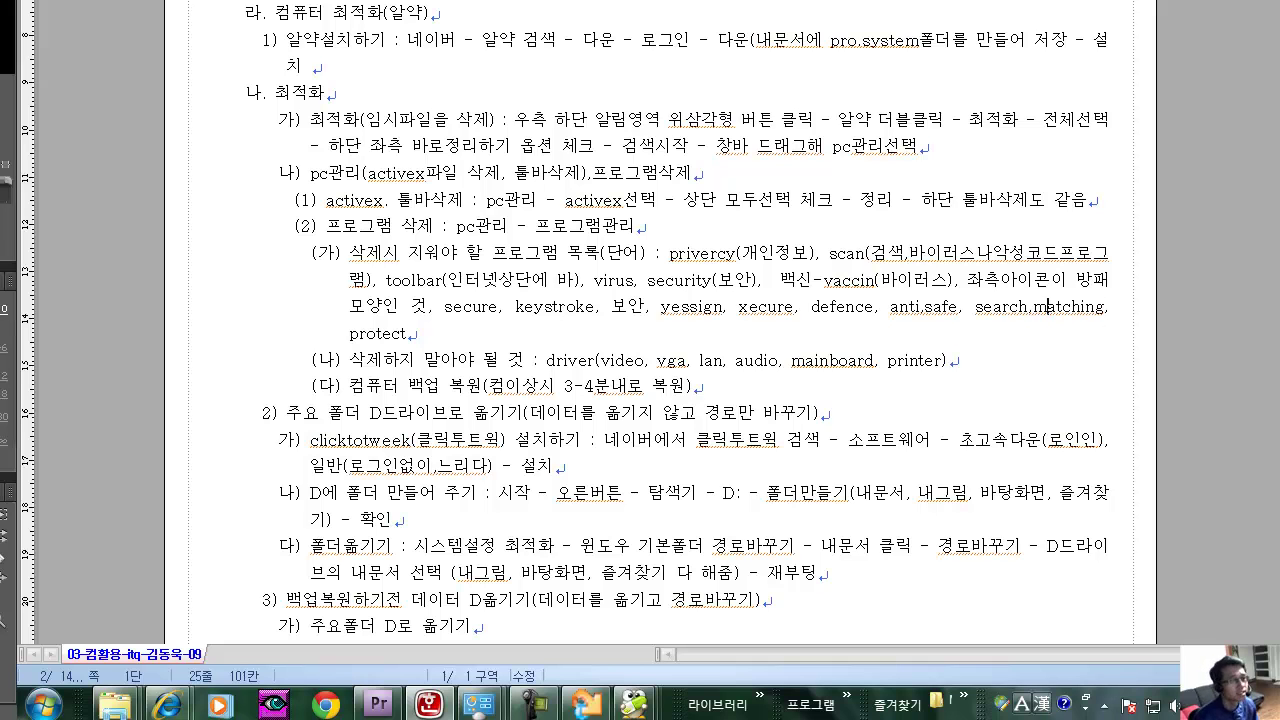
pyautogui.moveTo(406, 335); pyautogui.dragTo(349, 335)
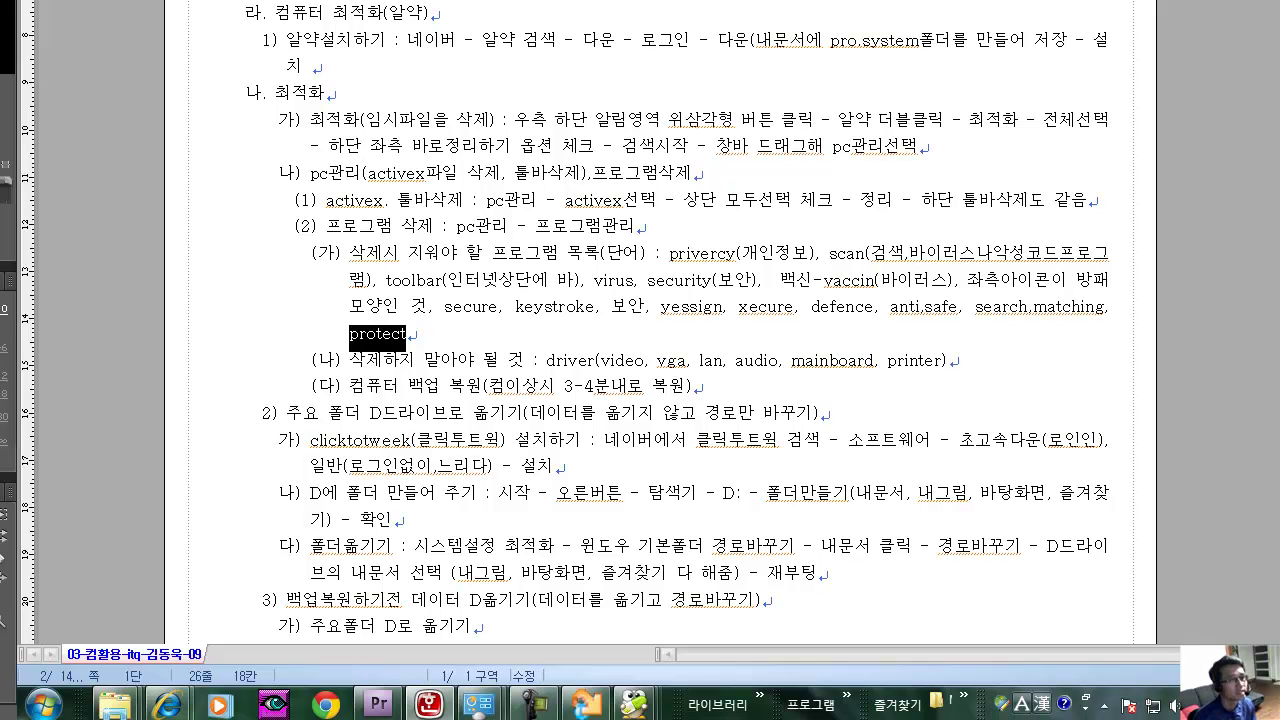
pyautogui.click(400, 361)
pyautogui.click(484, 361)
pyautogui.moveTo(546, 361); pyautogui.dragTo(644, 361)
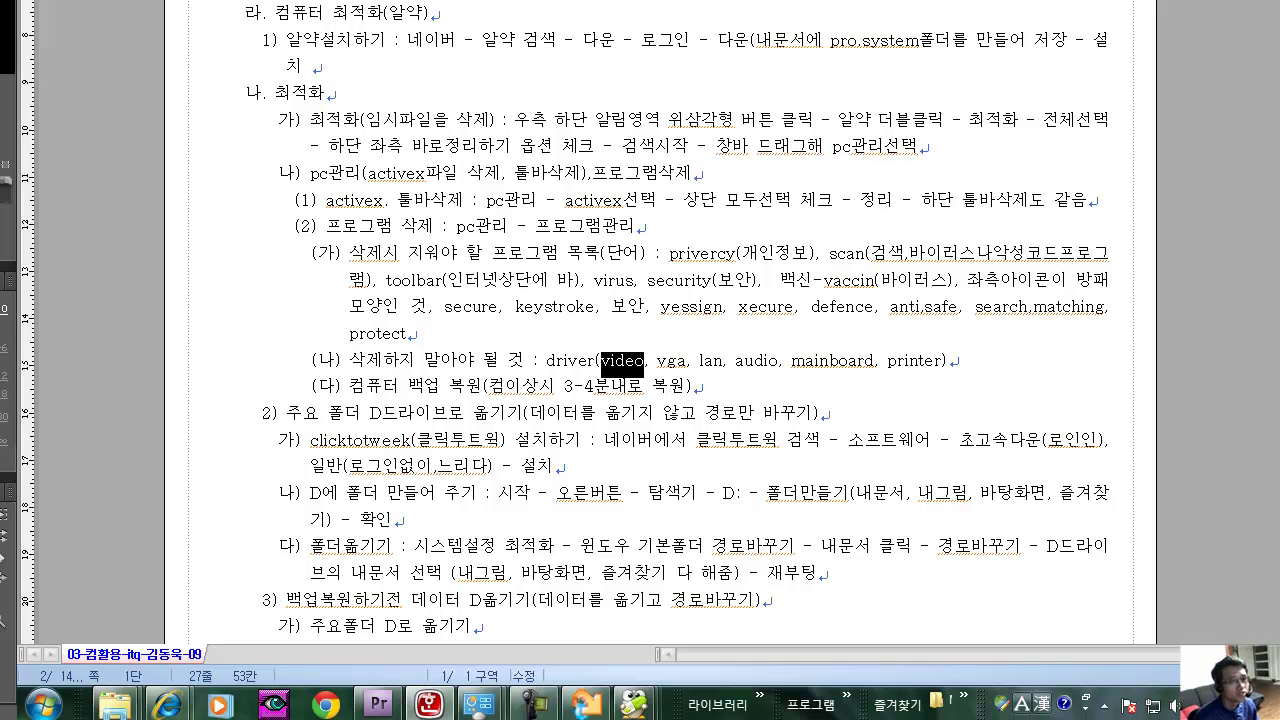
pyautogui.moveTo(657, 362); pyautogui.dragTo(689, 362)
pyautogui.click(650, 362)
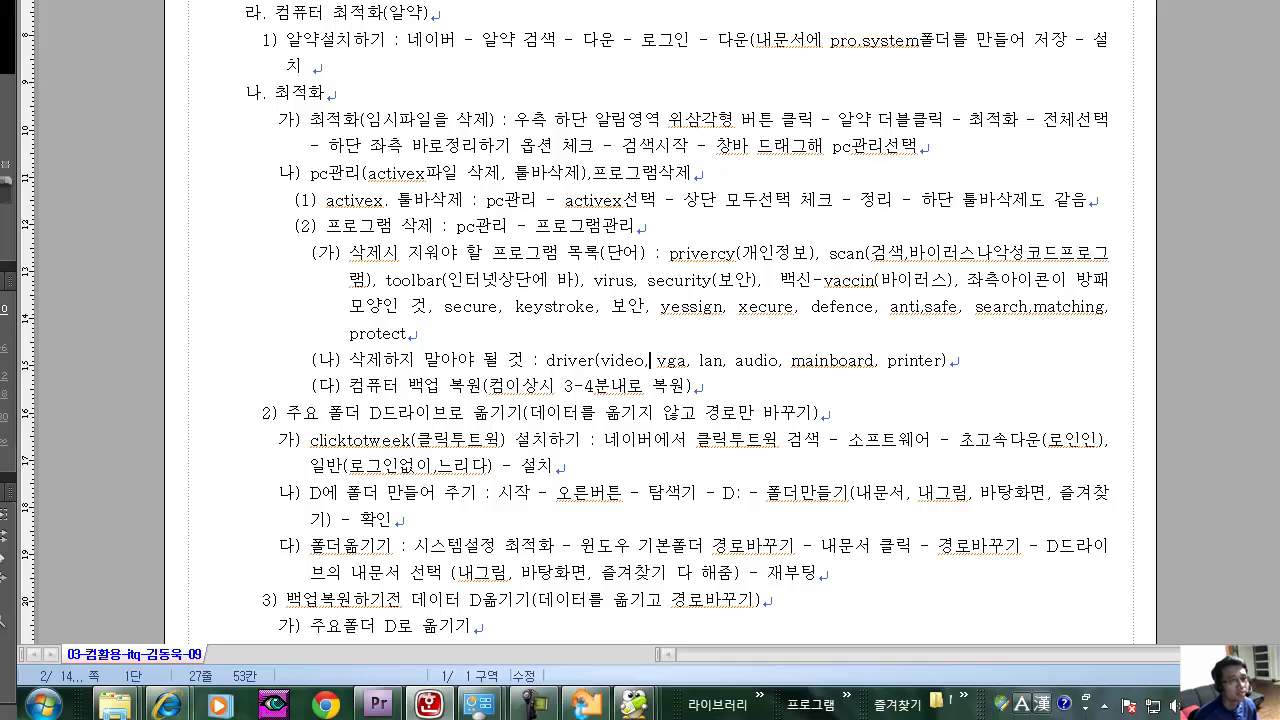
pyautogui.moveTo(601, 362); pyautogui.dragTo(727, 362)
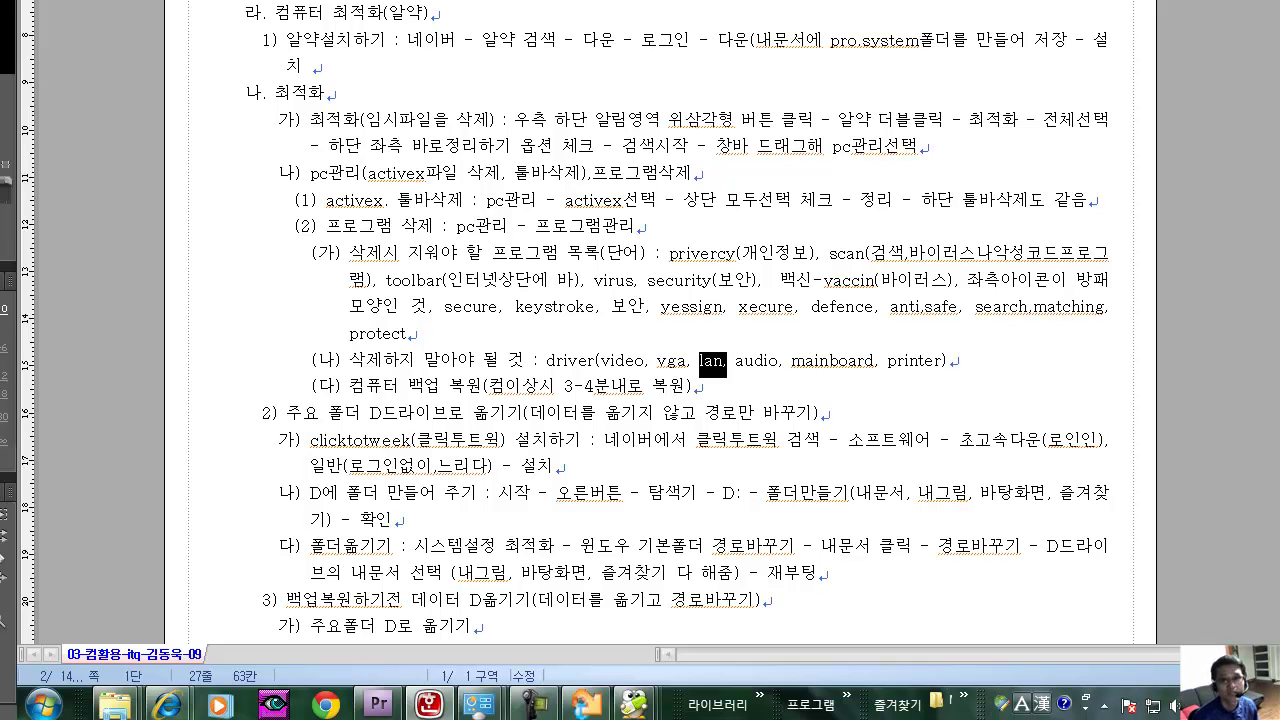
pyautogui.moveTo(735, 362); pyautogui.dragTo(778, 362)
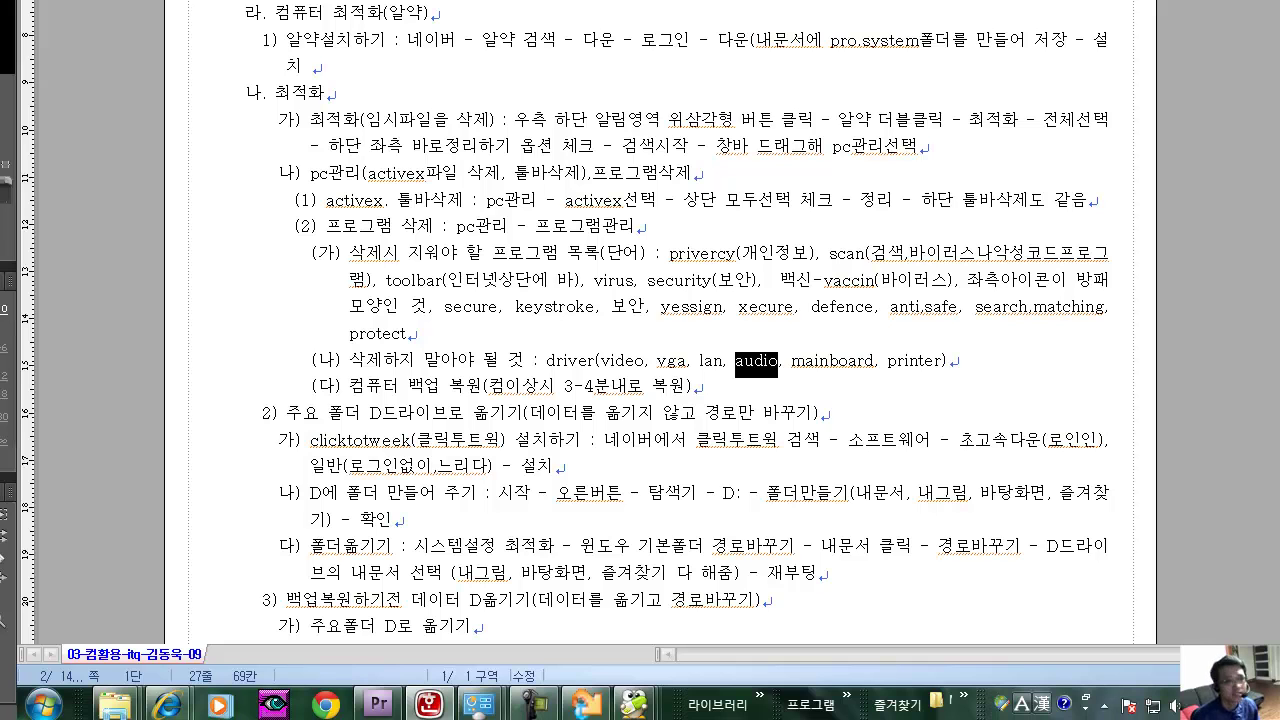
pyautogui.moveTo(791, 362); pyautogui.dragTo(874, 362)
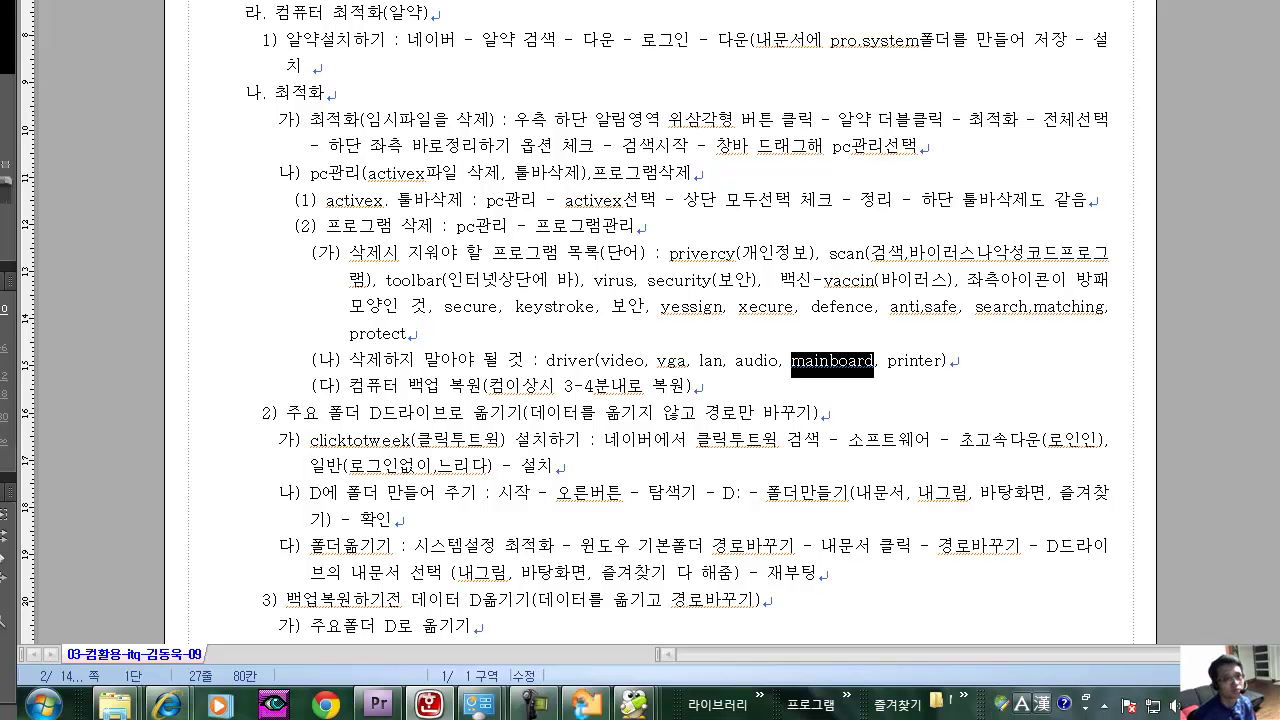
pyautogui.click(849, 360)
pyautogui.click(830, 361)
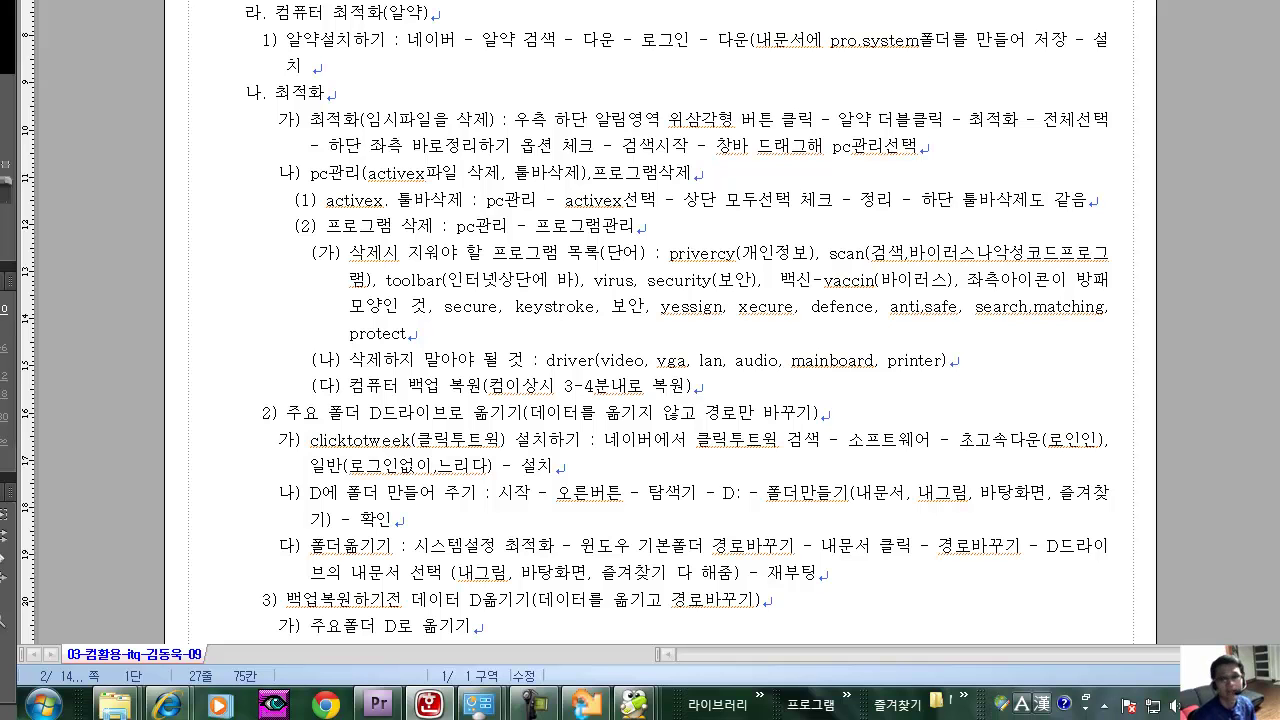
pyautogui.doubleClick(913, 360)
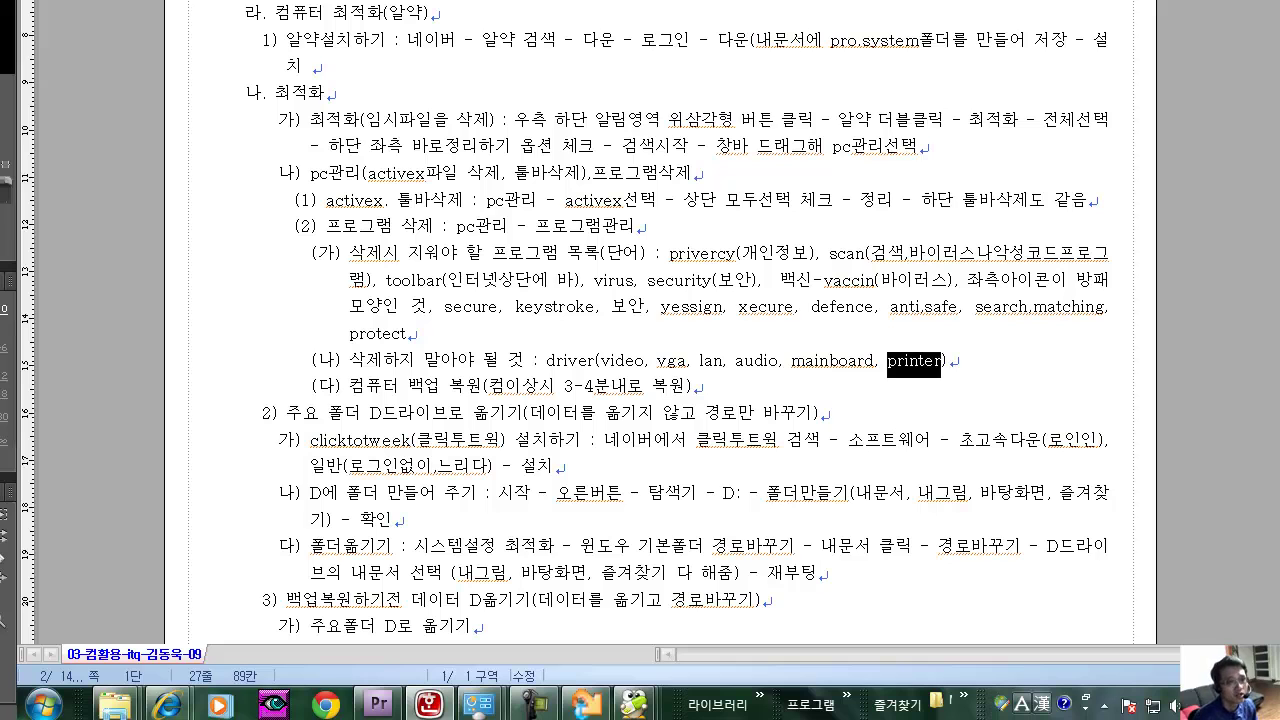
pyautogui.click(918, 360)
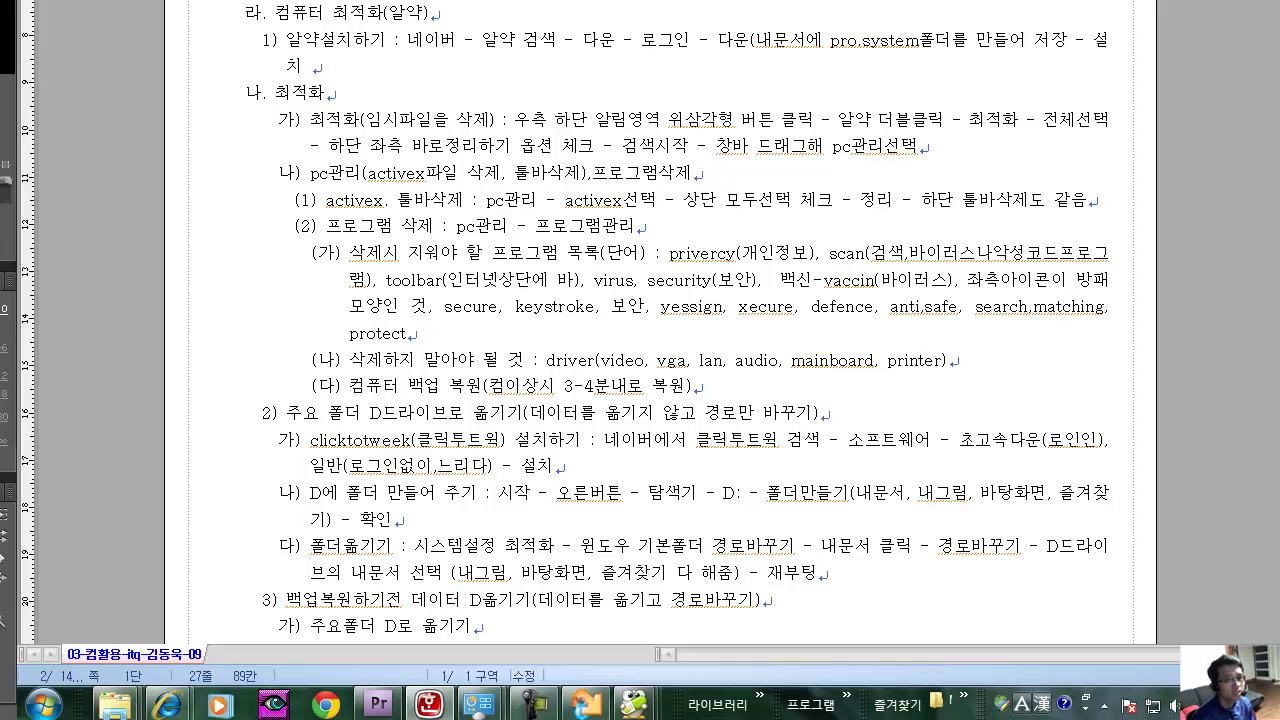
# Add (hp,samsung,epson,canon,trigem) after printer, correcting the trigen typo and closing the parenthesis.
pyautogui.press('Delete')
pyautogui.write('(hp,samsung,epson,')
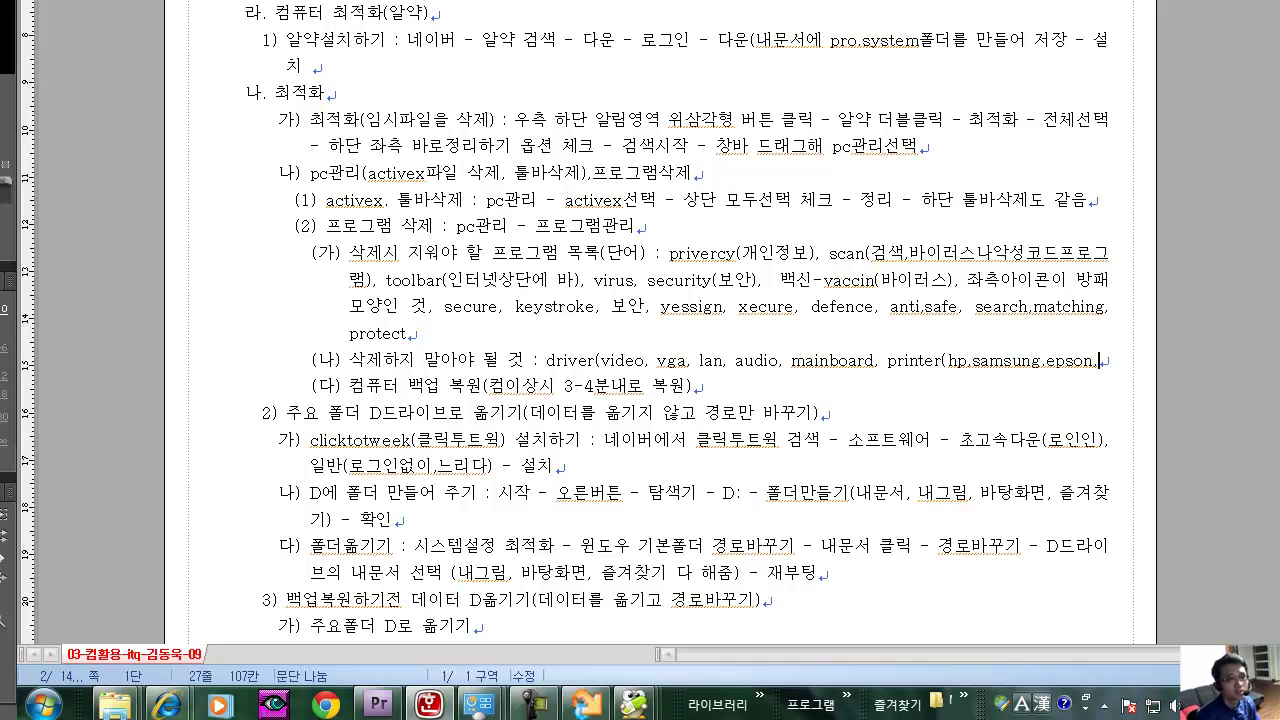
pyautogui.write('ca')
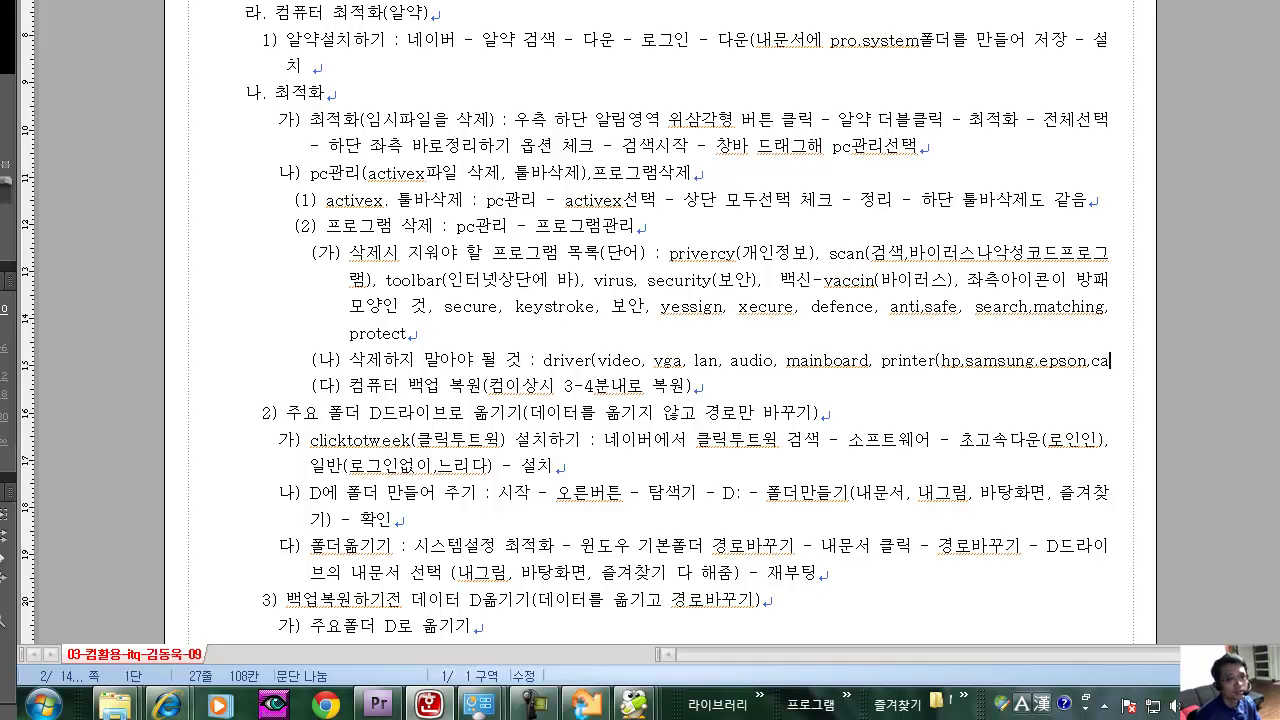
pyautogui.write('non')
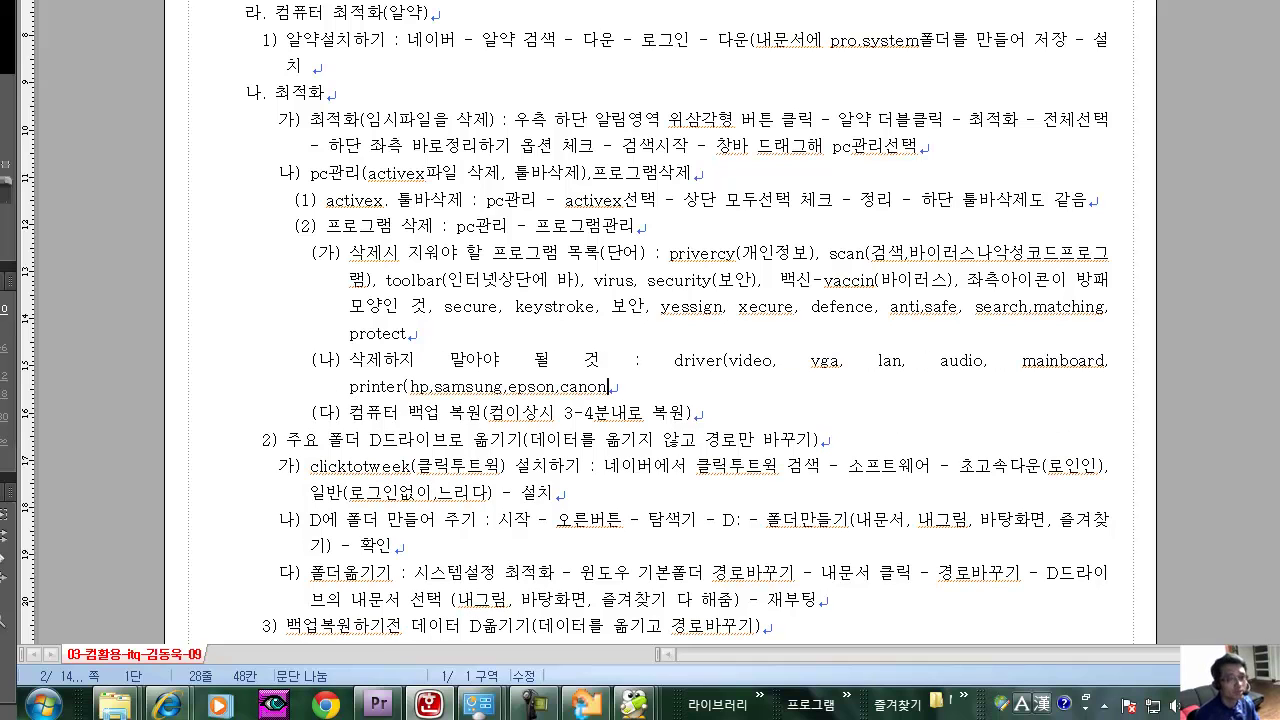
pyautogui.write(',')
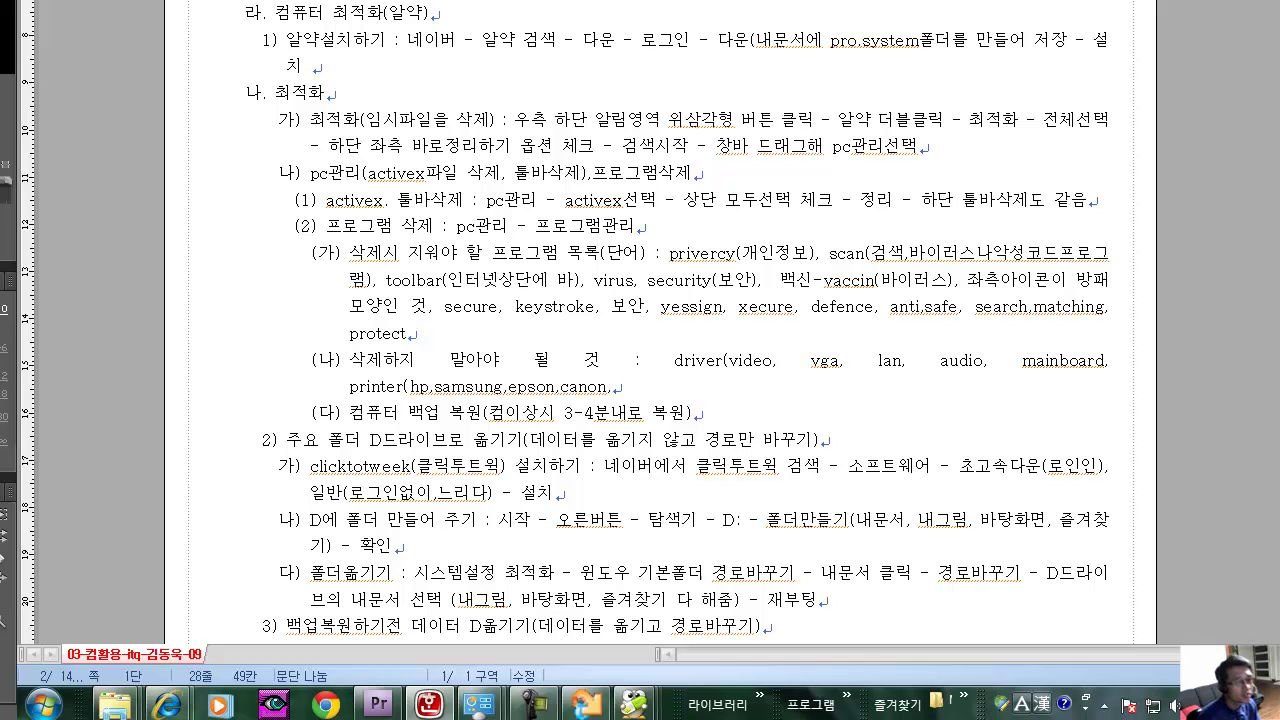
pyautogui.write('tri')
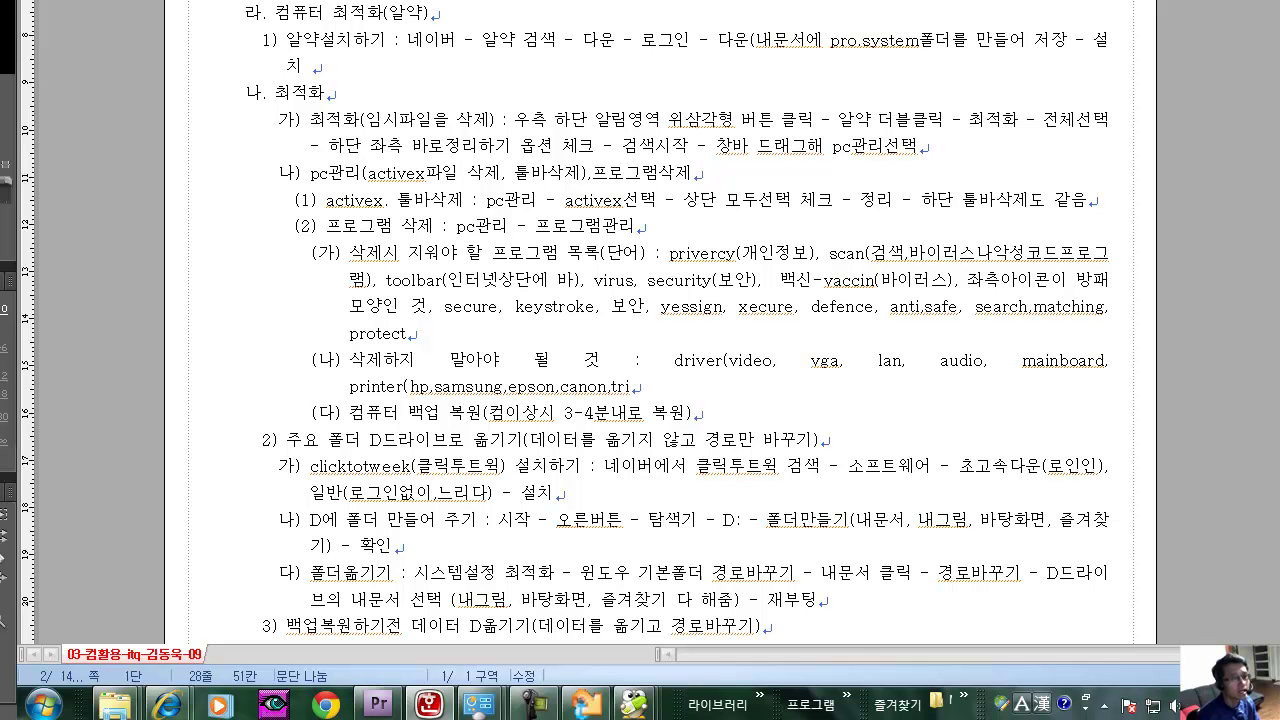
pyautogui.write('gen')
pyautogui.press('BackSpace')
pyautogui.write('m')
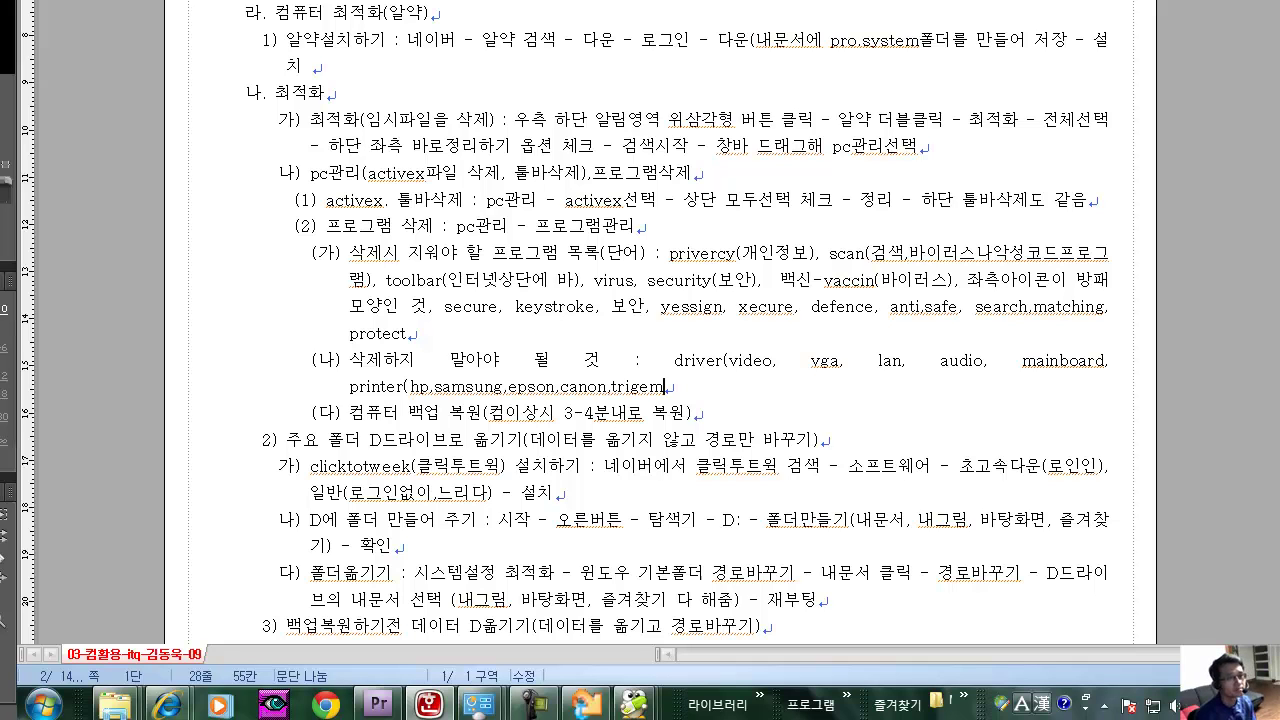
pyautogui.write(',')
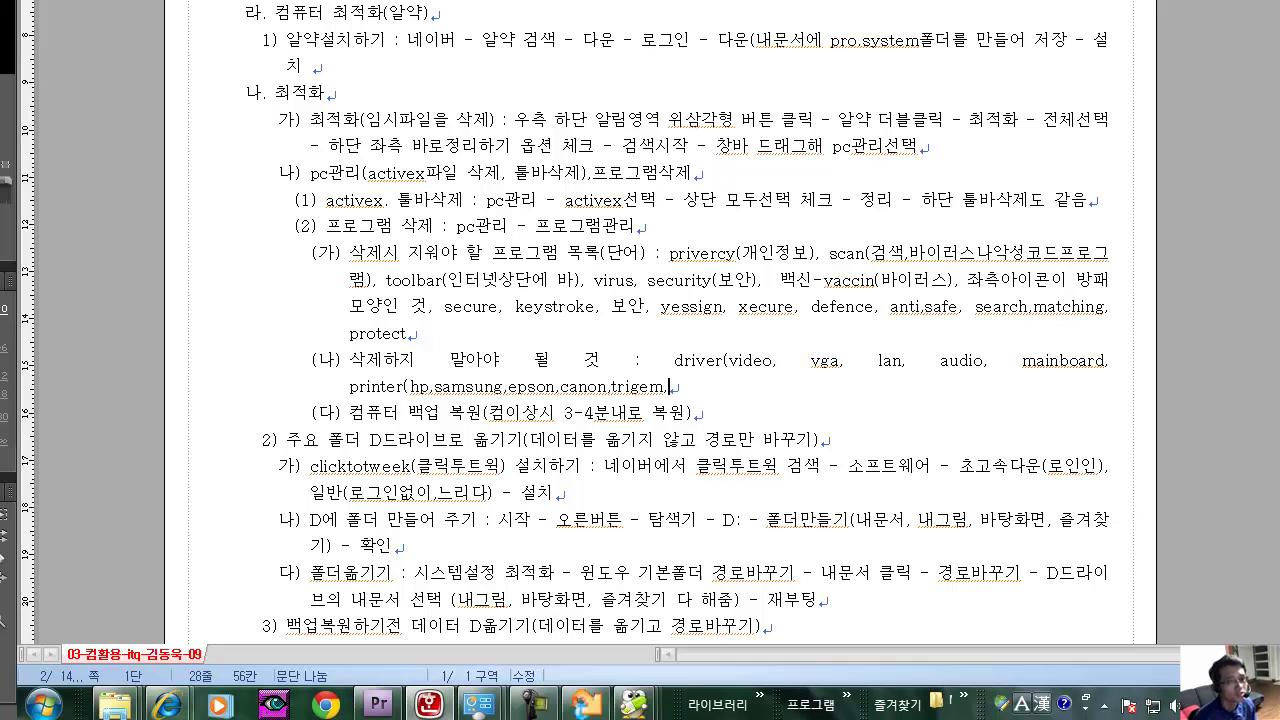
pyautogui.press('BackSpace')
pyautogui.write(')')
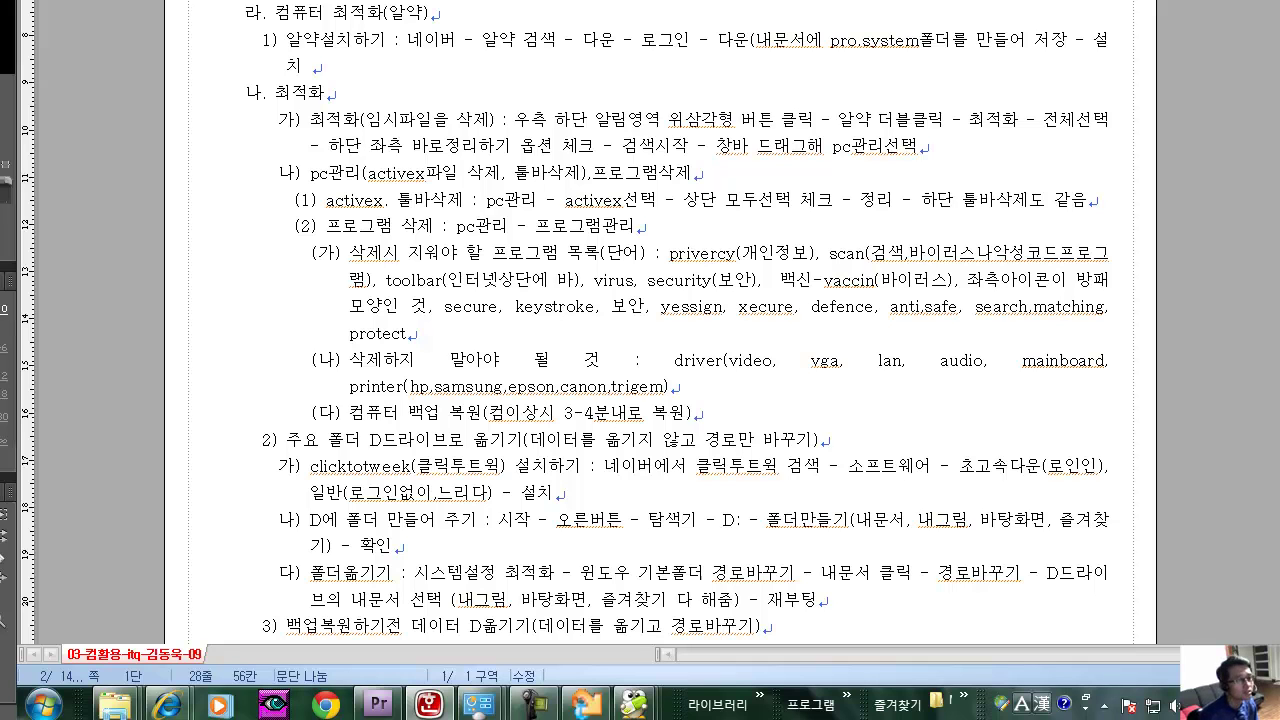
pyautogui.click(560, 386)
pyautogui.click(607, 386)
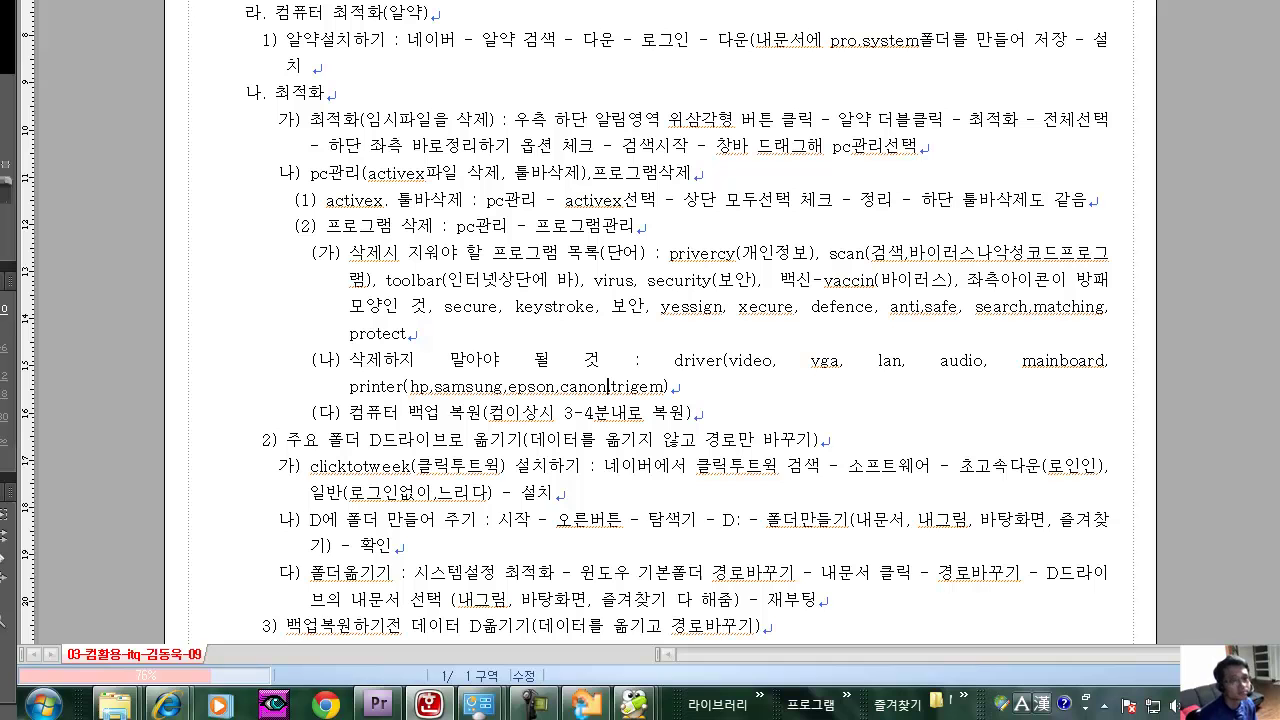
# Move the PC optimization results window aside and bring ALYac's PC management window to the front.
pyautogui.moveTo(634, 705)
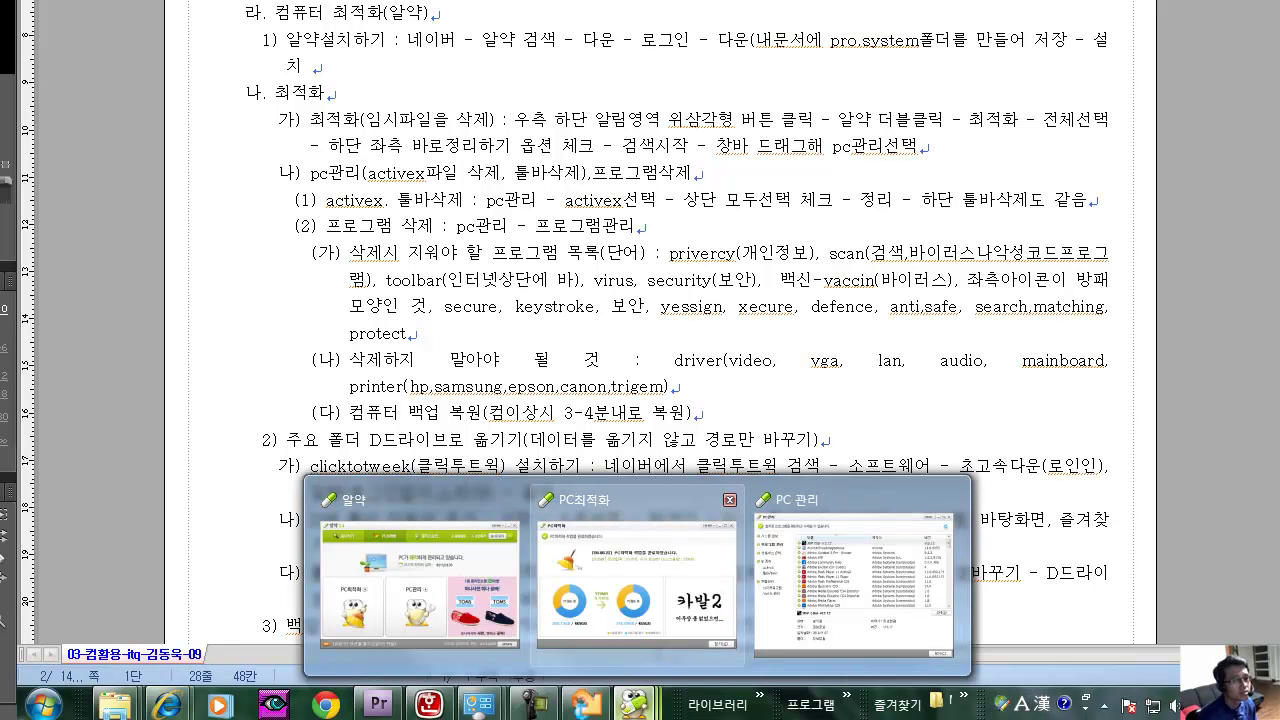
pyautogui.click(636, 575)
pyautogui.moveTo(380, 274); pyautogui.dragTo(460, 236)
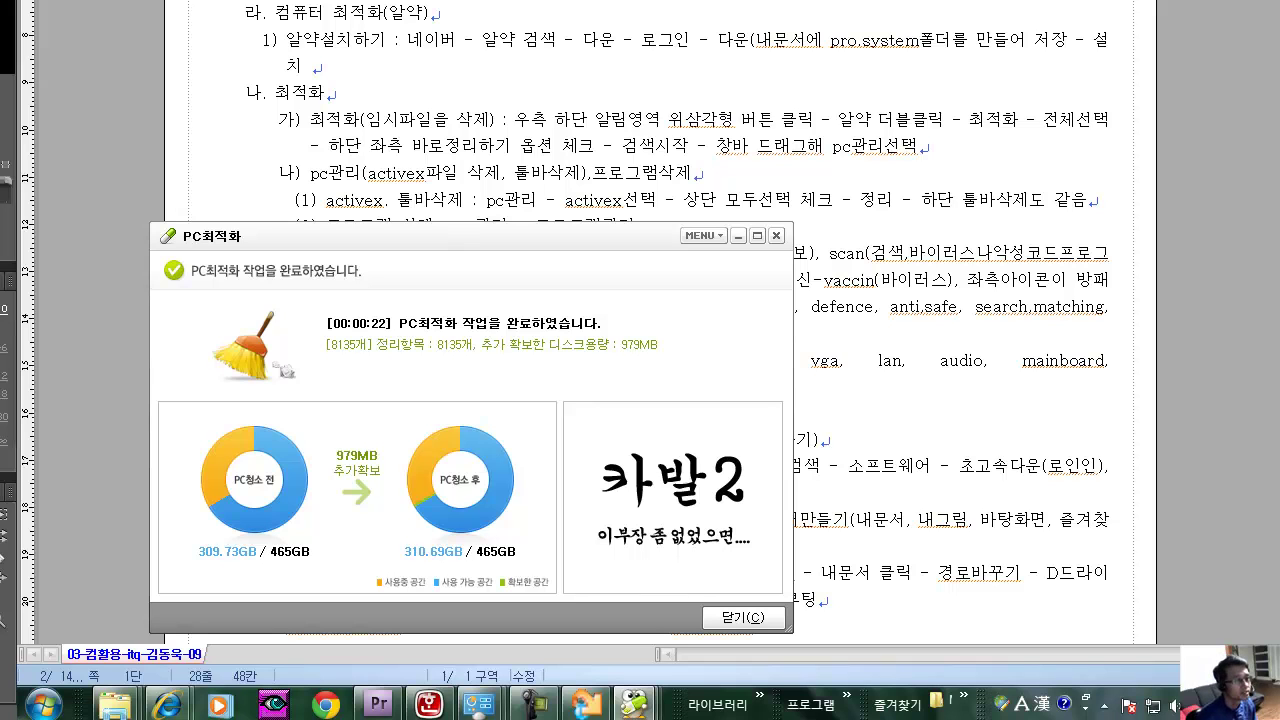
pyautogui.moveTo(633, 705)
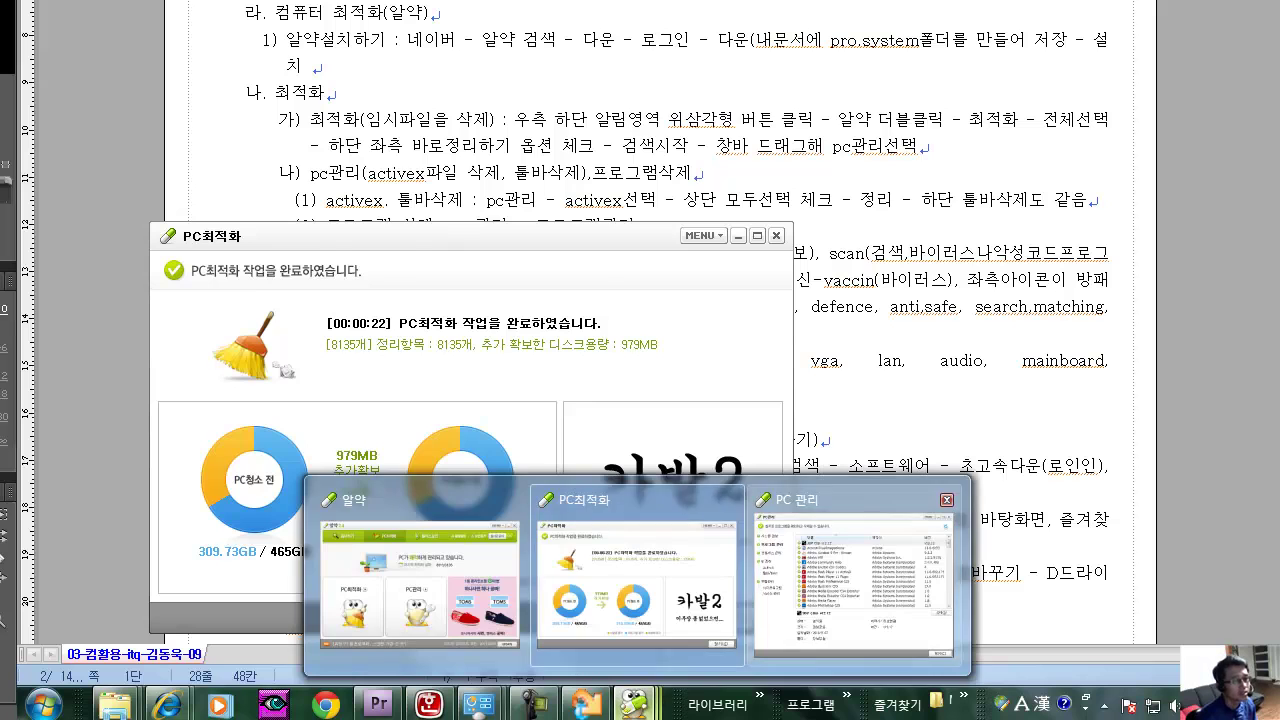
pyautogui.click(857, 614)
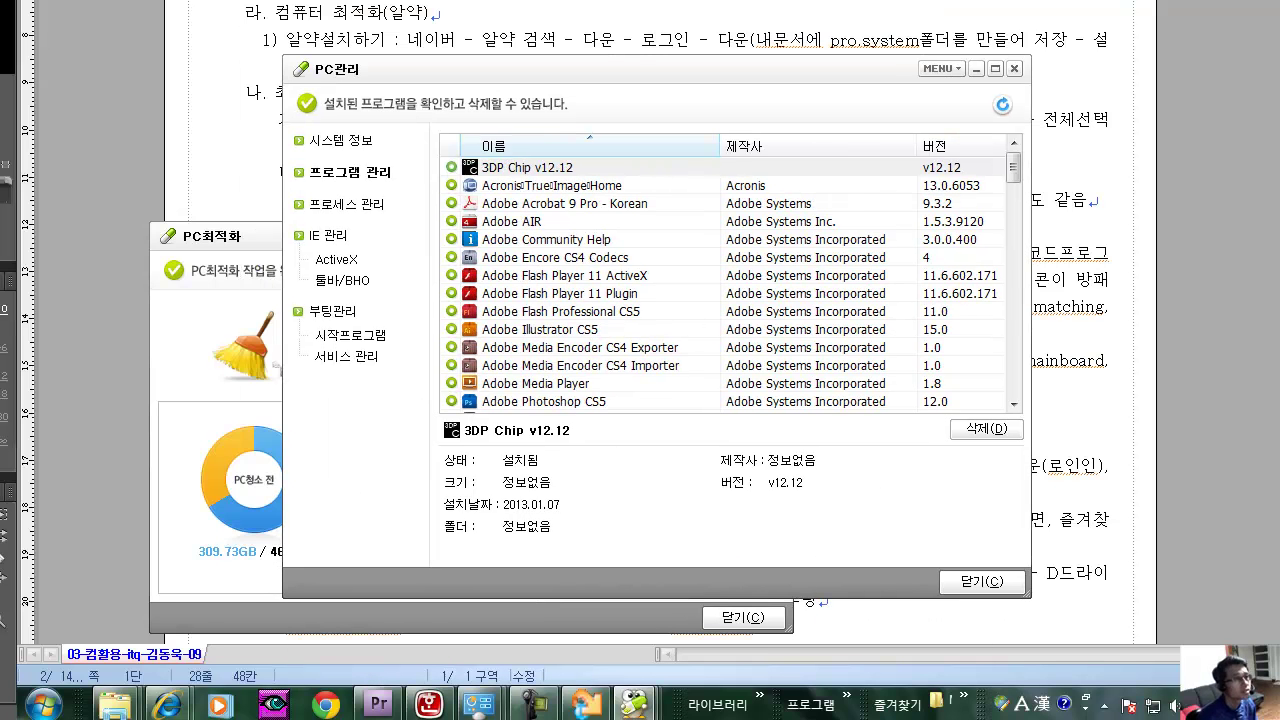
# Check details of 3DP Chip, Adobe AIR, Flash Professional CS5, Photoshop CS5 and Premiere Pro CS4 Third Party Content.
pyautogui.click(527, 167)
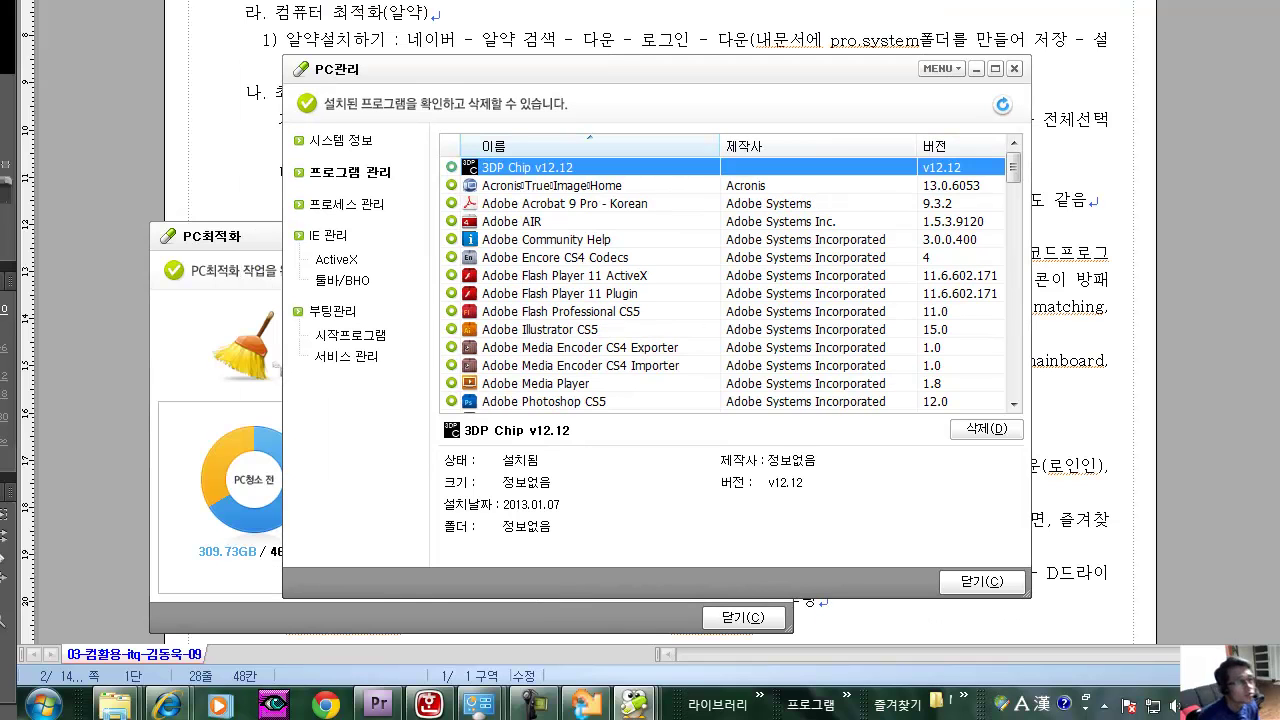
pyautogui.click(512, 221)
pyautogui.scroll(-1, 720, 285)
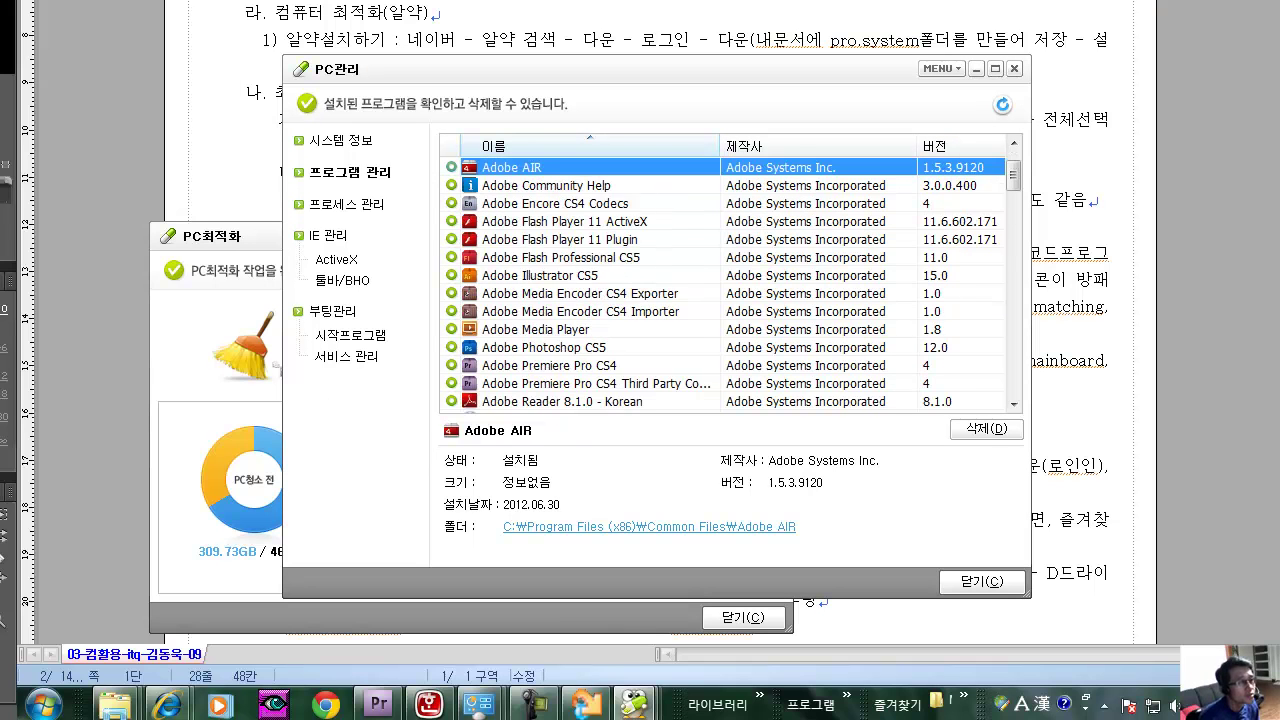
pyautogui.scroll(-1, 720, 285)
pyautogui.click(560, 203)
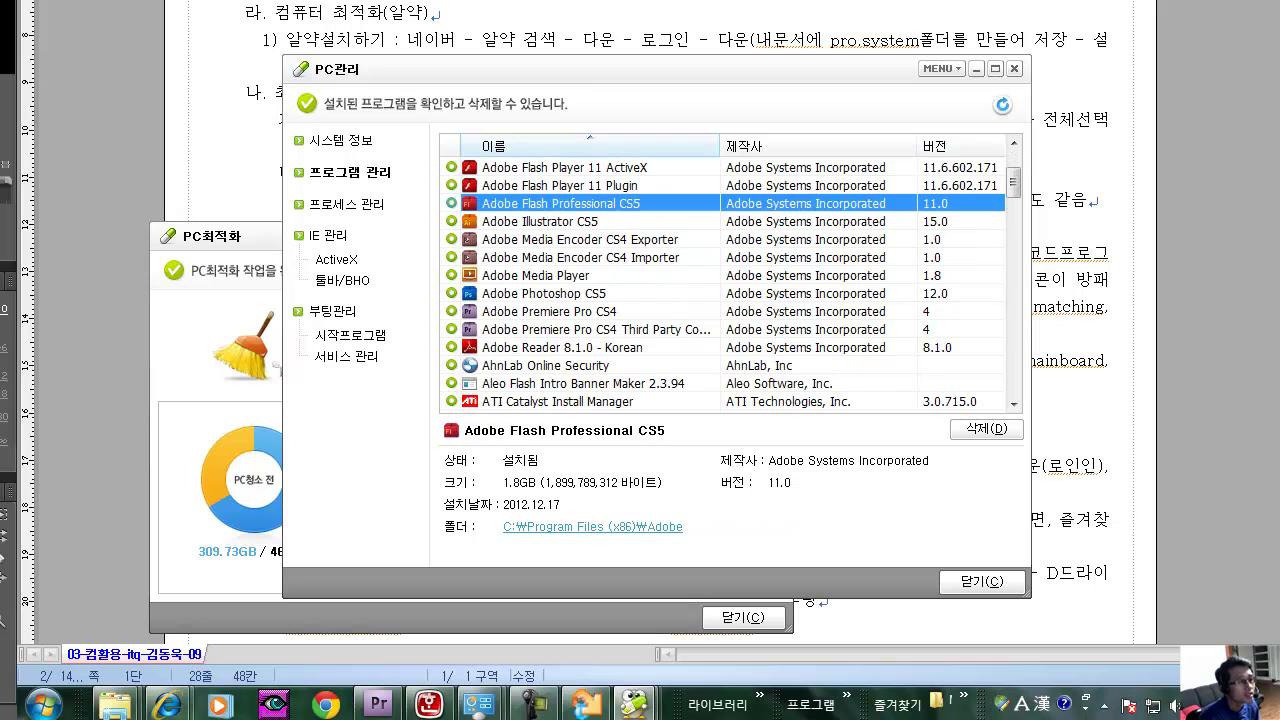
pyautogui.click(580, 257)
pyautogui.click(544, 293)
pyautogui.scroll(-2, 740, 284)
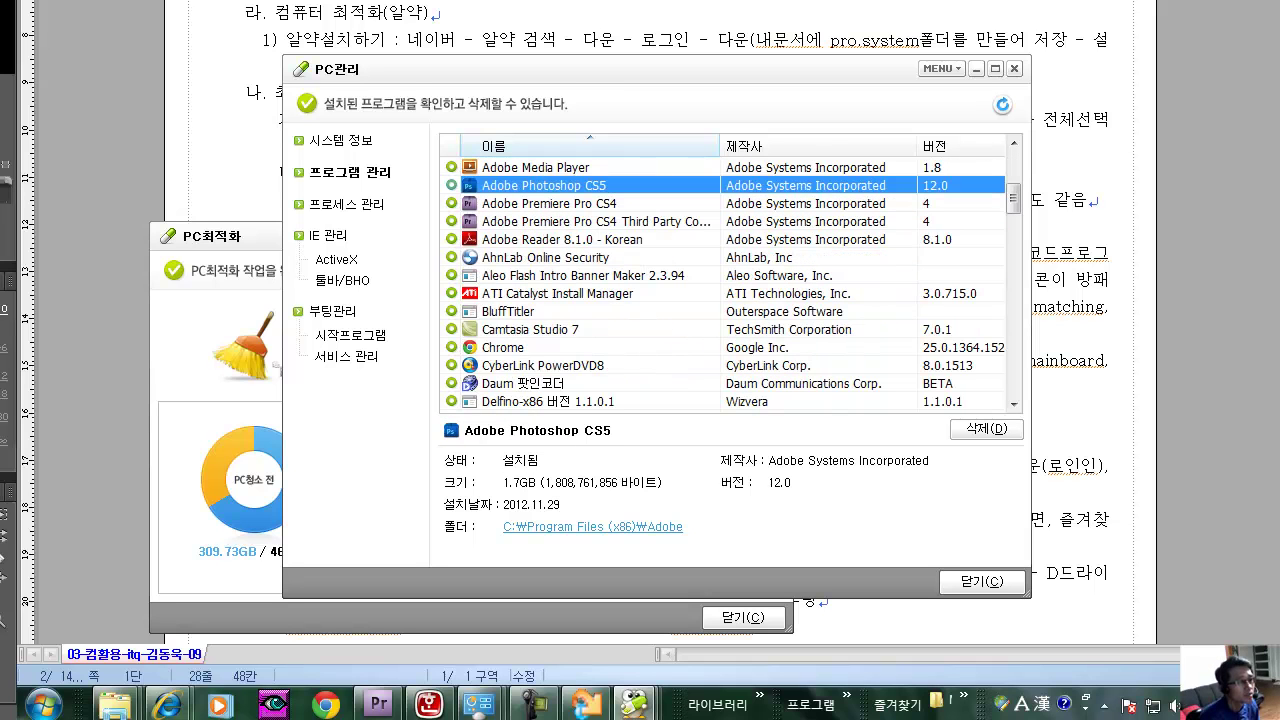
pyautogui.click(580, 221)
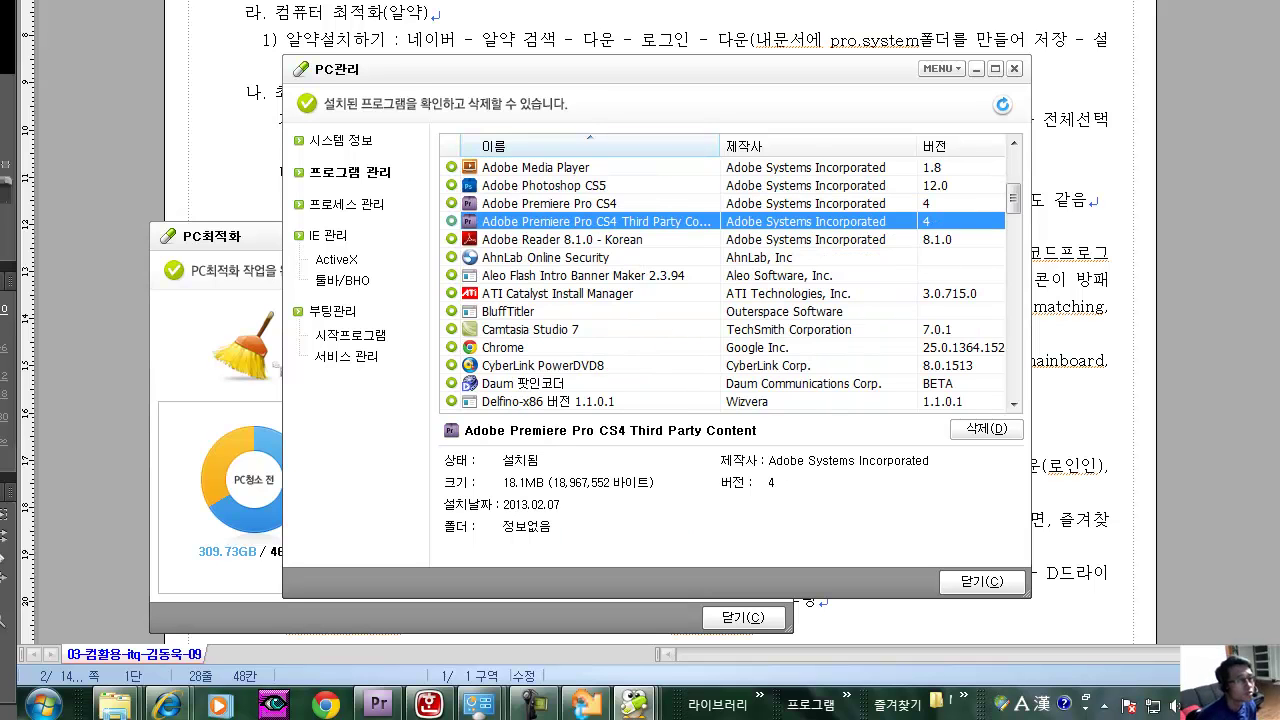
pyautogui.scroll(2, 740, 284)
pyautogui.scroll(2, 730, 284)
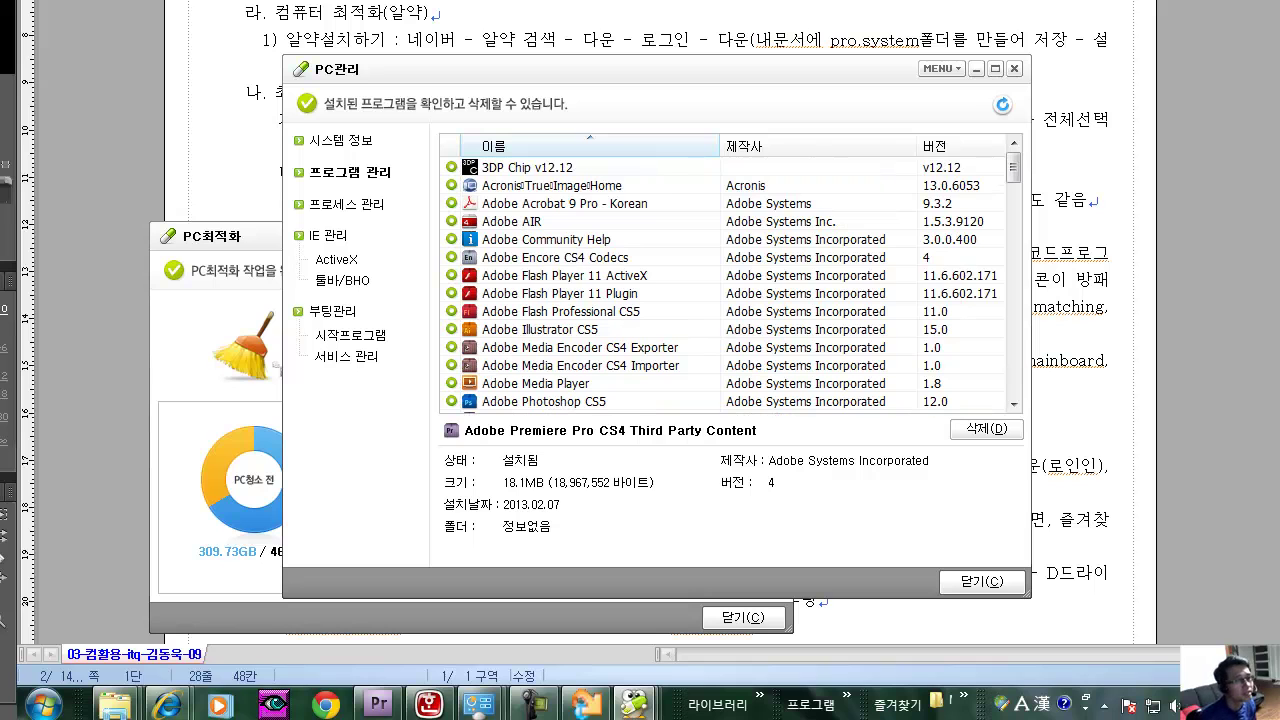
# Check Adobe Flash Player 11 ActiveX/Plugin, Illustrator CS5, Media Encoder CS4 Exporter/Importer and Media Player details.
pyautogui.click(600, 275)
pyautogui.click(600, 293)
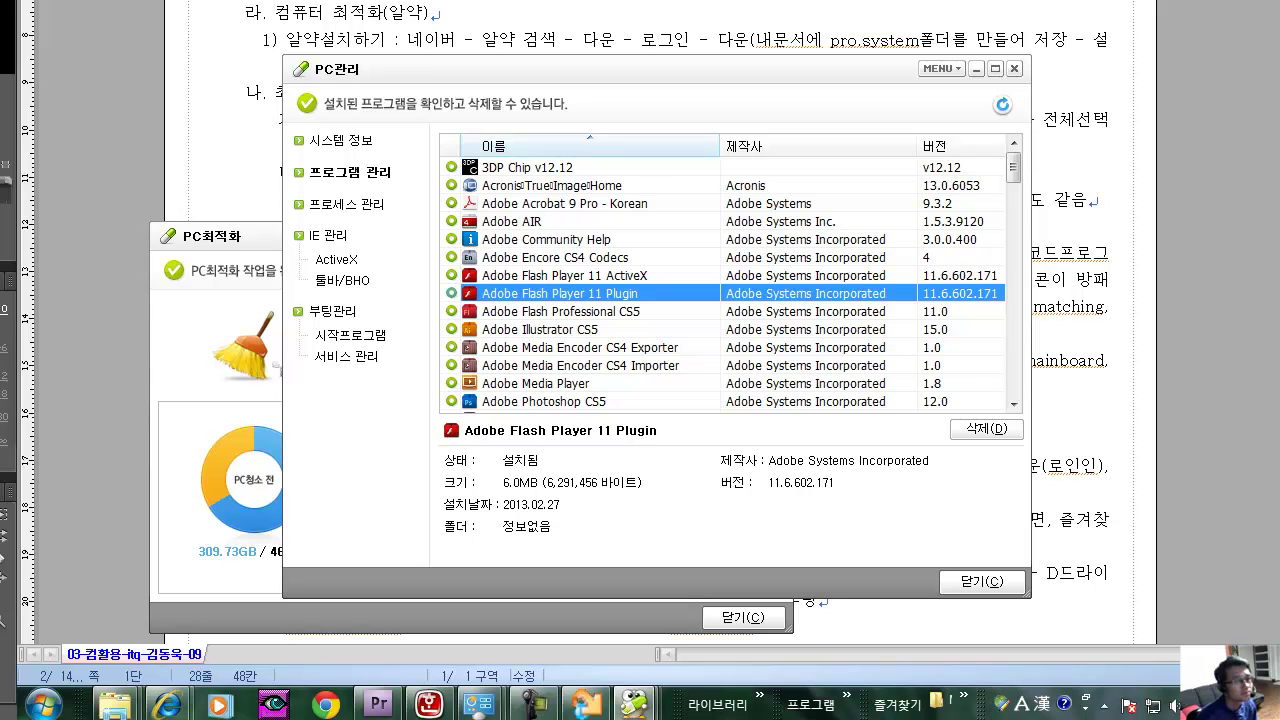
pyautogui.click(560, 311)
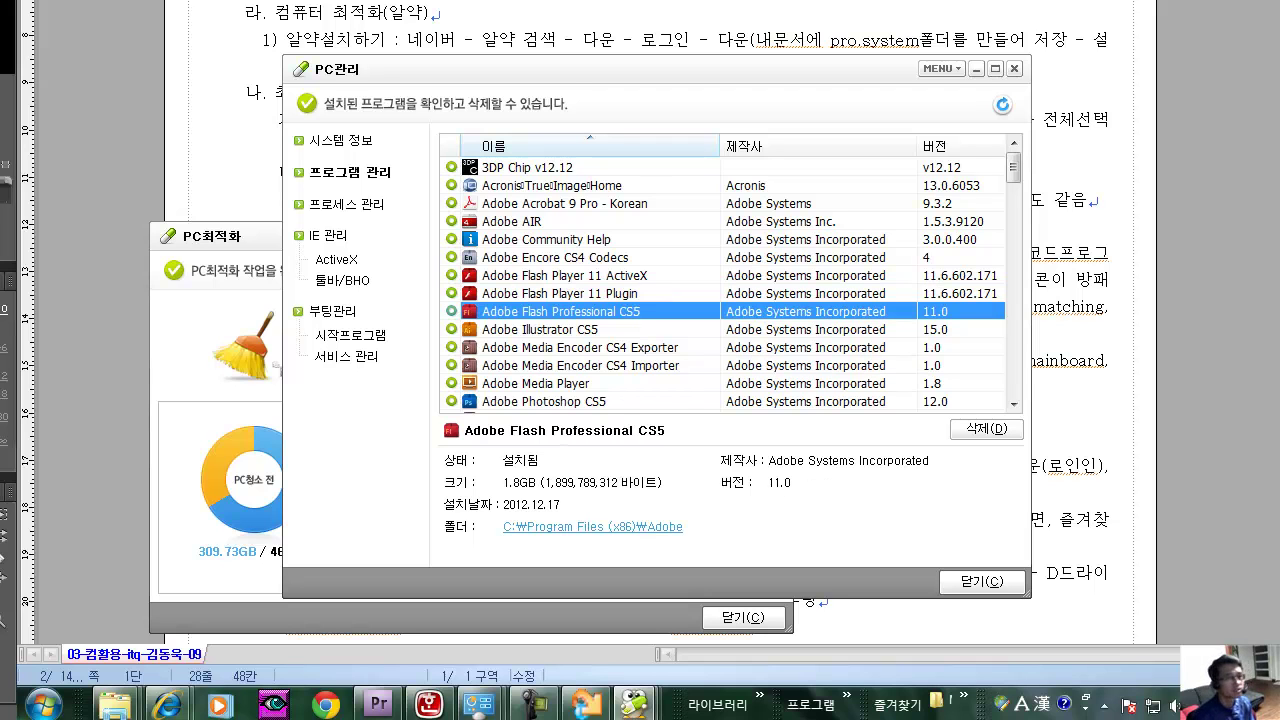
pyautogui.click(560, 329)
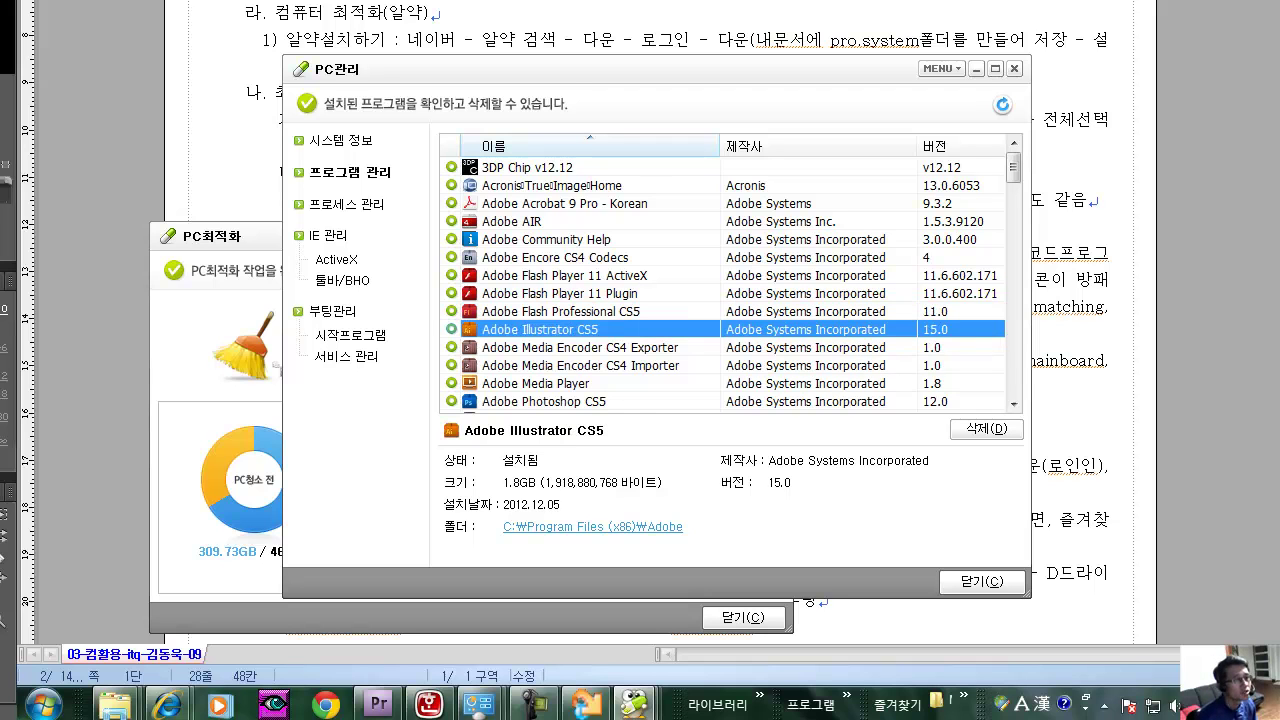
pyautogui.scroll(-1, 720, 285)
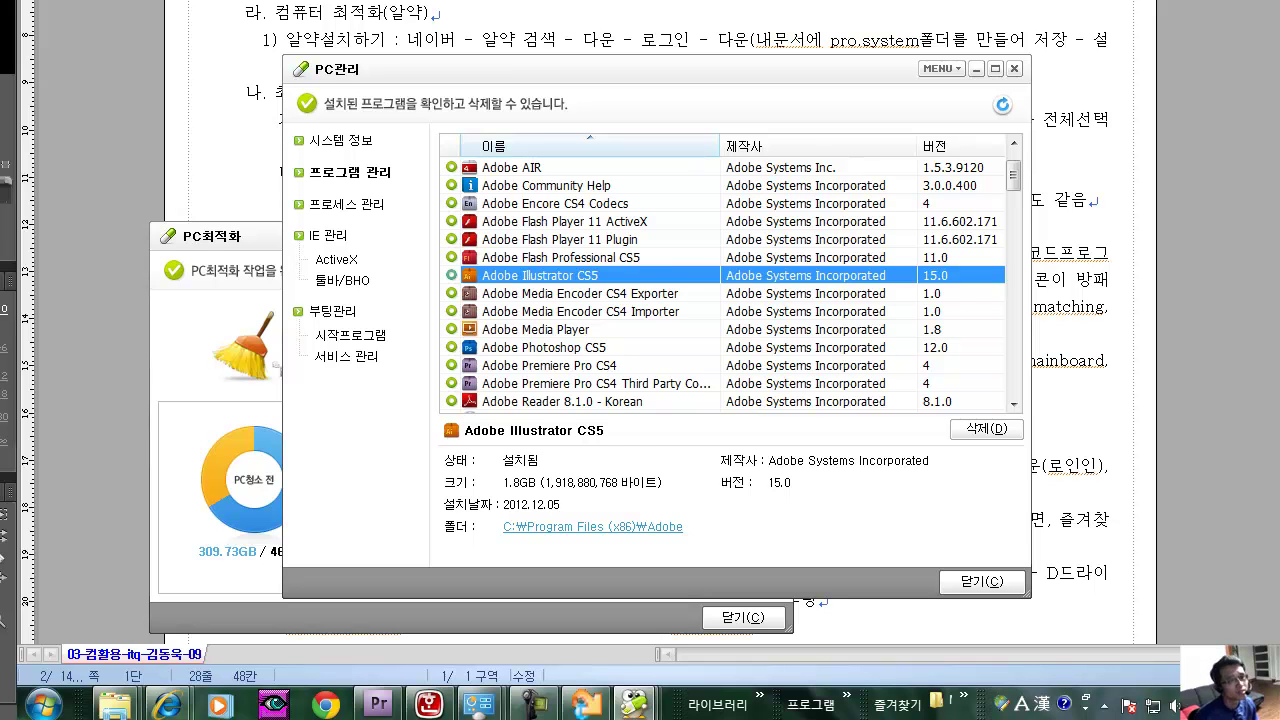
pyautogui.click(580, 293)
pyautogui.click(540, 275)
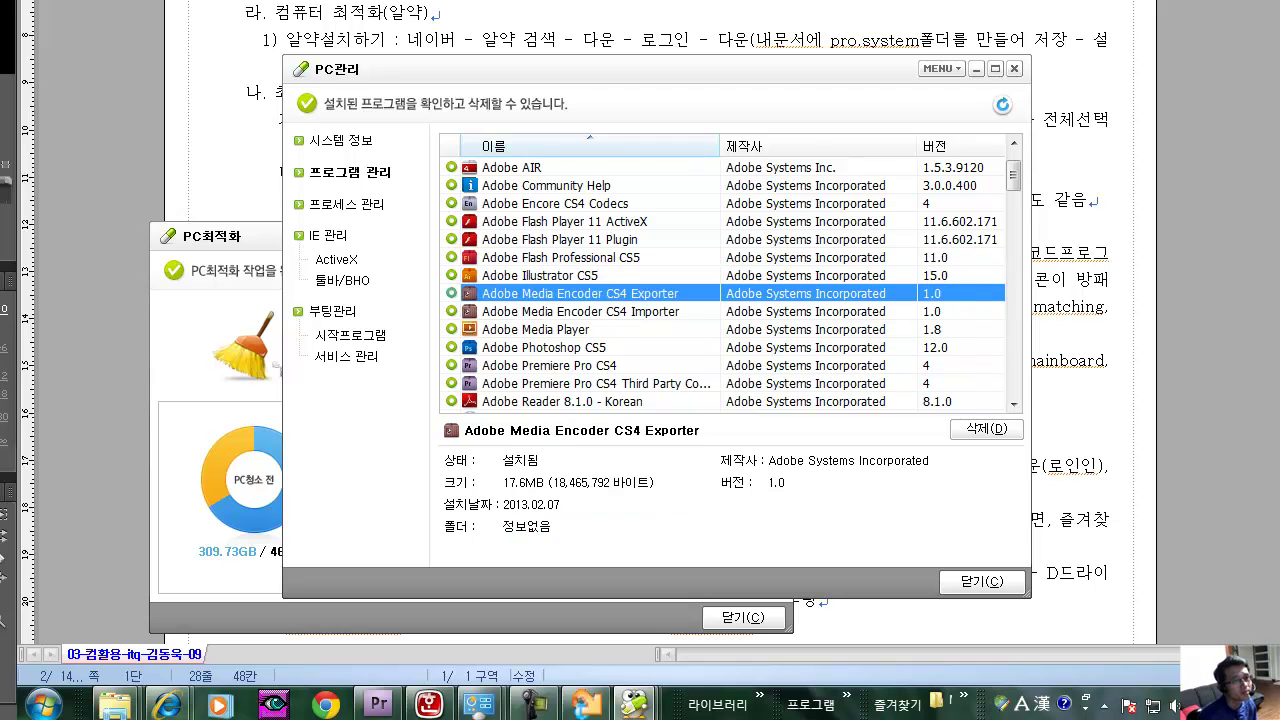
pyautogui.scroll(-1, 730, 285)
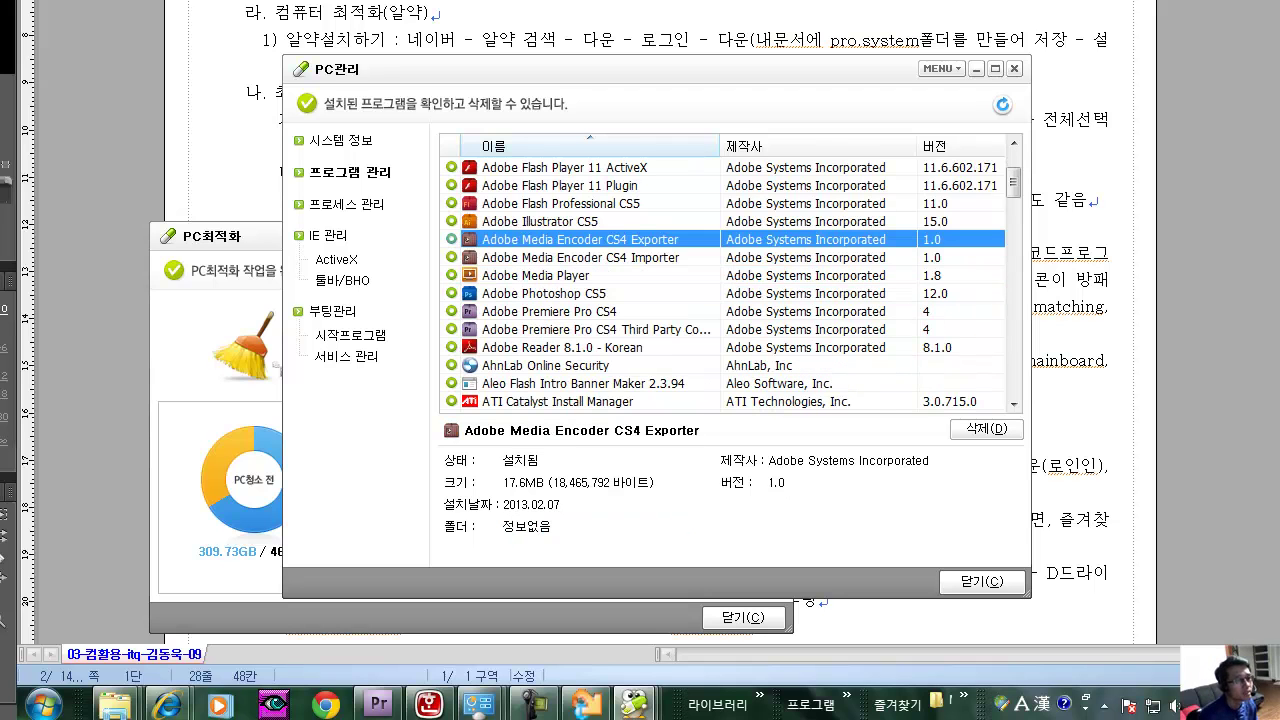
pyautogui.click(580, 257)
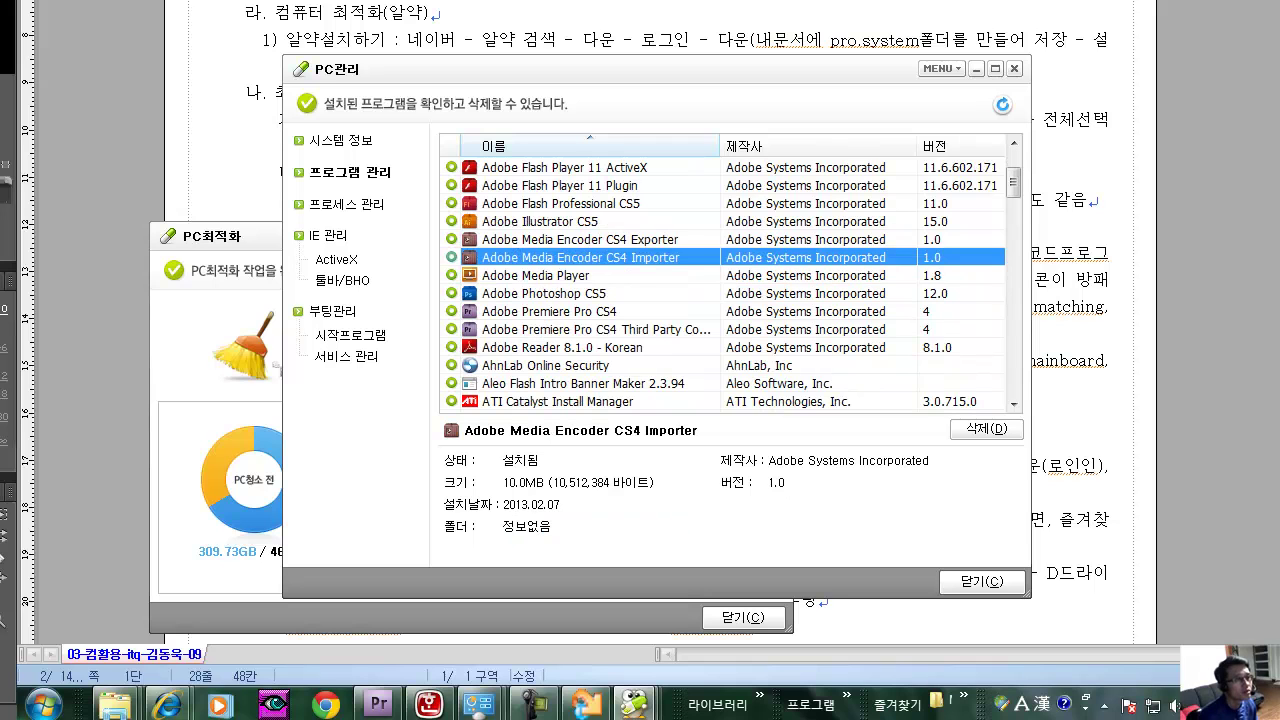
pyautogui.click(580, 239)
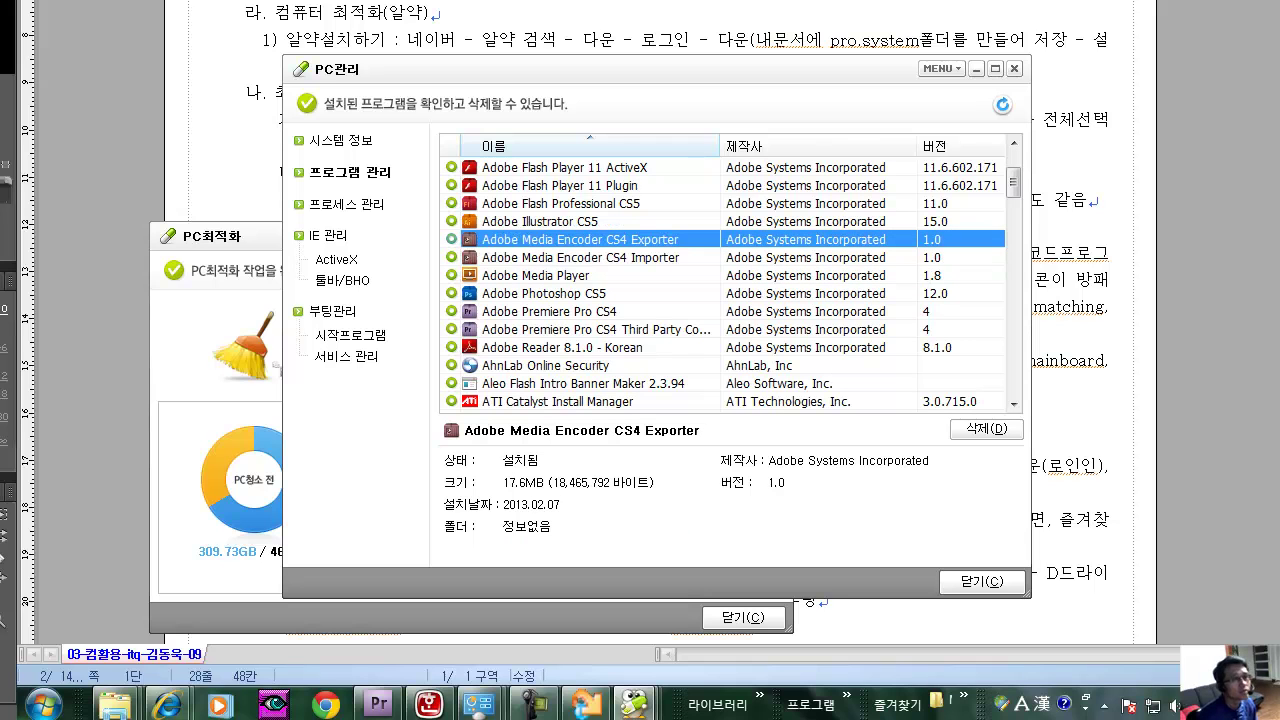
pyautogui.click(580, 257)
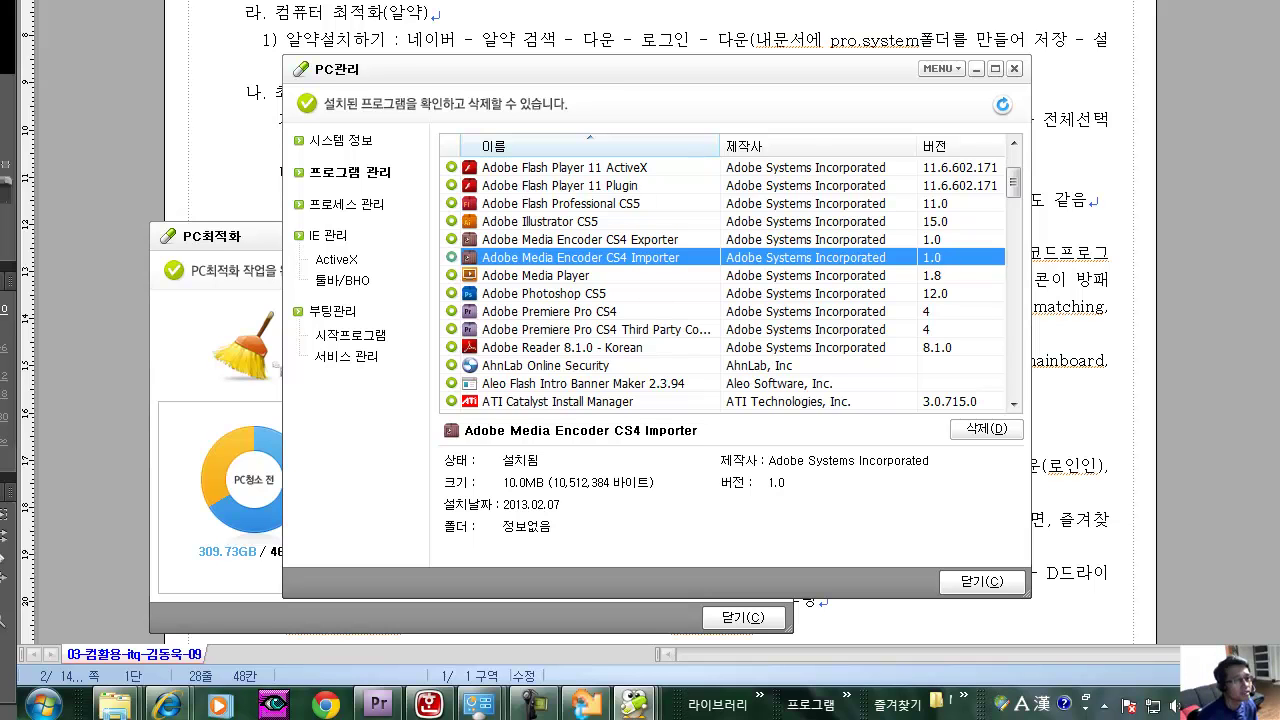
pyautogui.click(580, 275)
# Check Photoshop CS5, Premiere Pro CS4, Reader 8.1.0, AhnLab Online Security and ATI Catalyst Install Manager, then return to the notes.
pyautogui.scroll(-2, 730, 283)
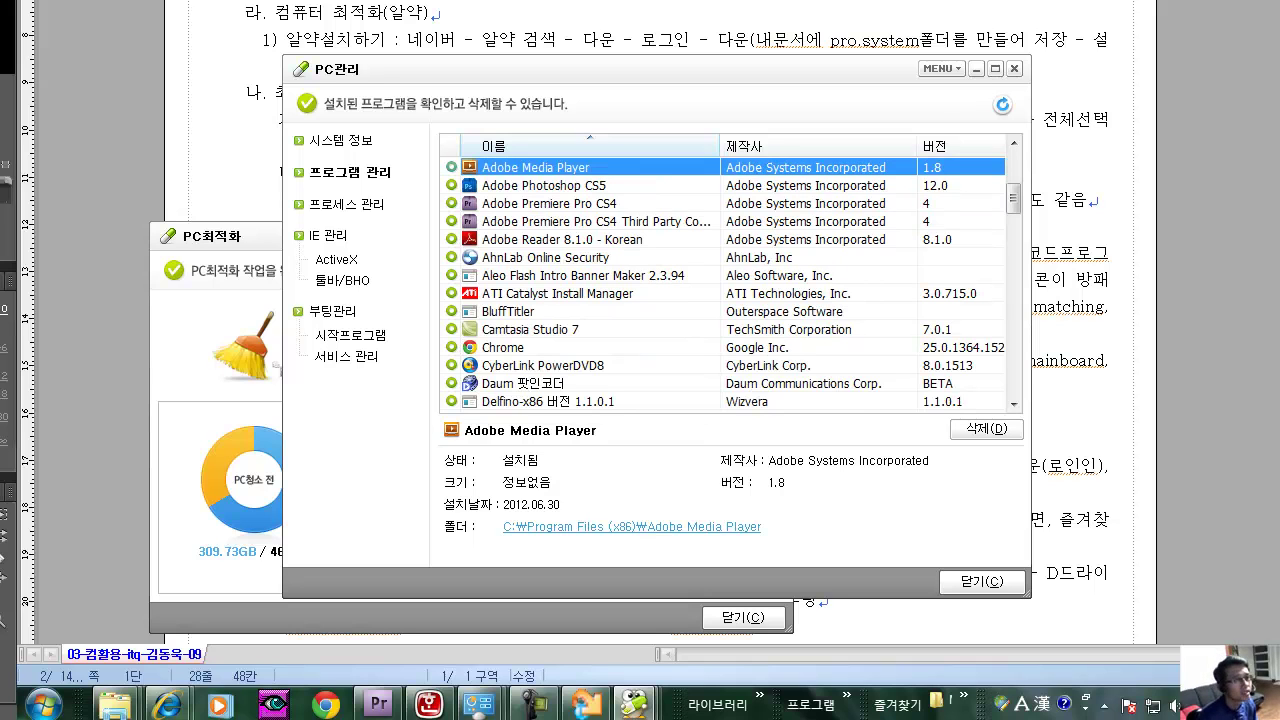
pyautogui.click(580, 185)
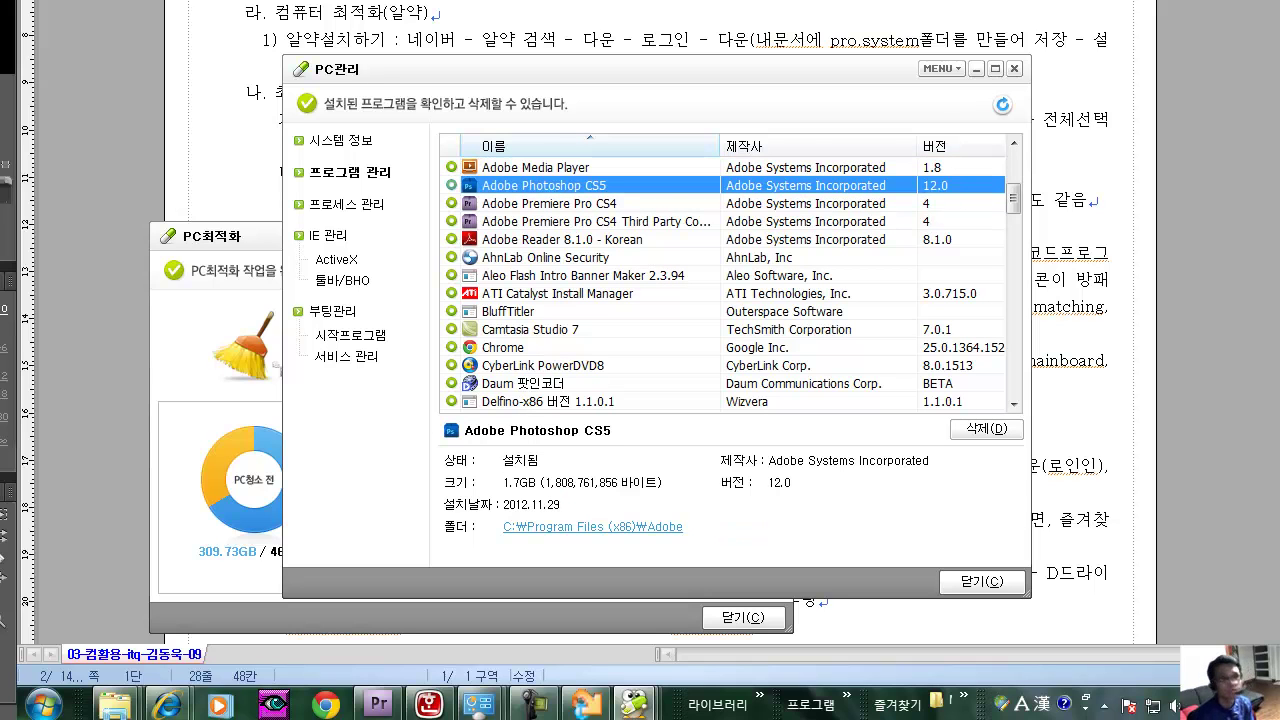
pyautogui.click(580, 203)
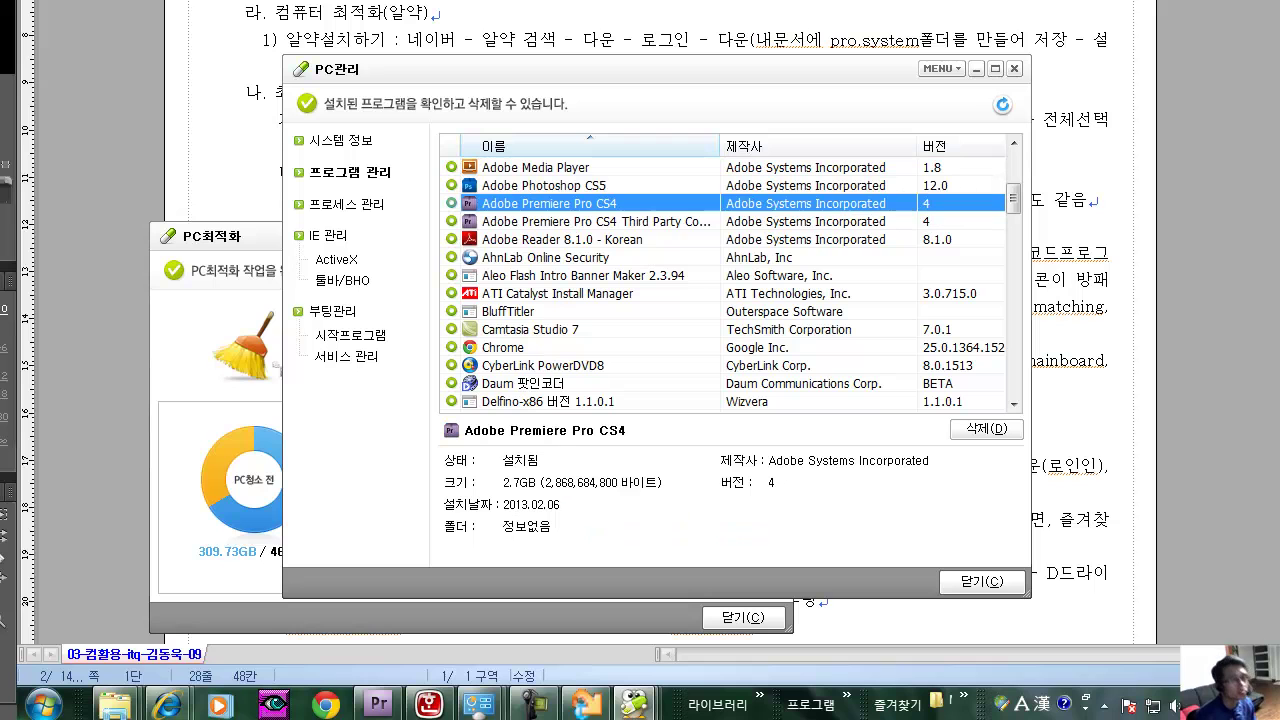
pyautogui.click(580, 239)
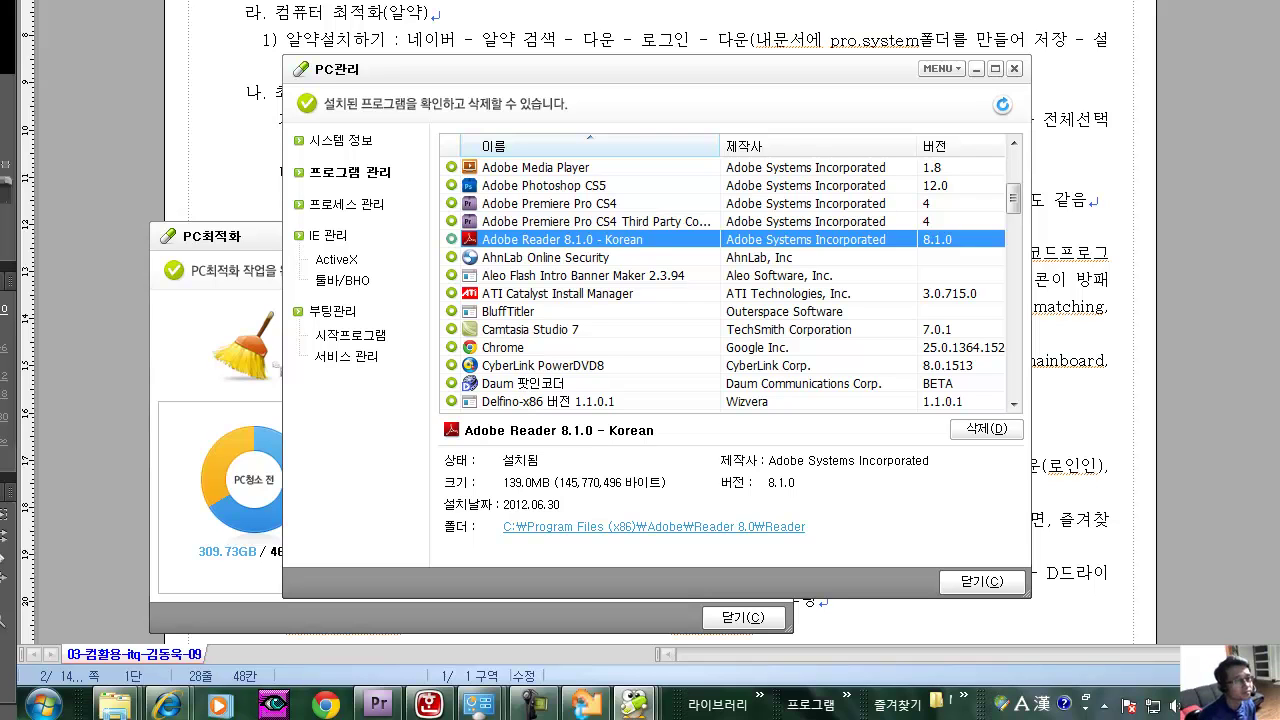
pyautogui.click(546, 258)
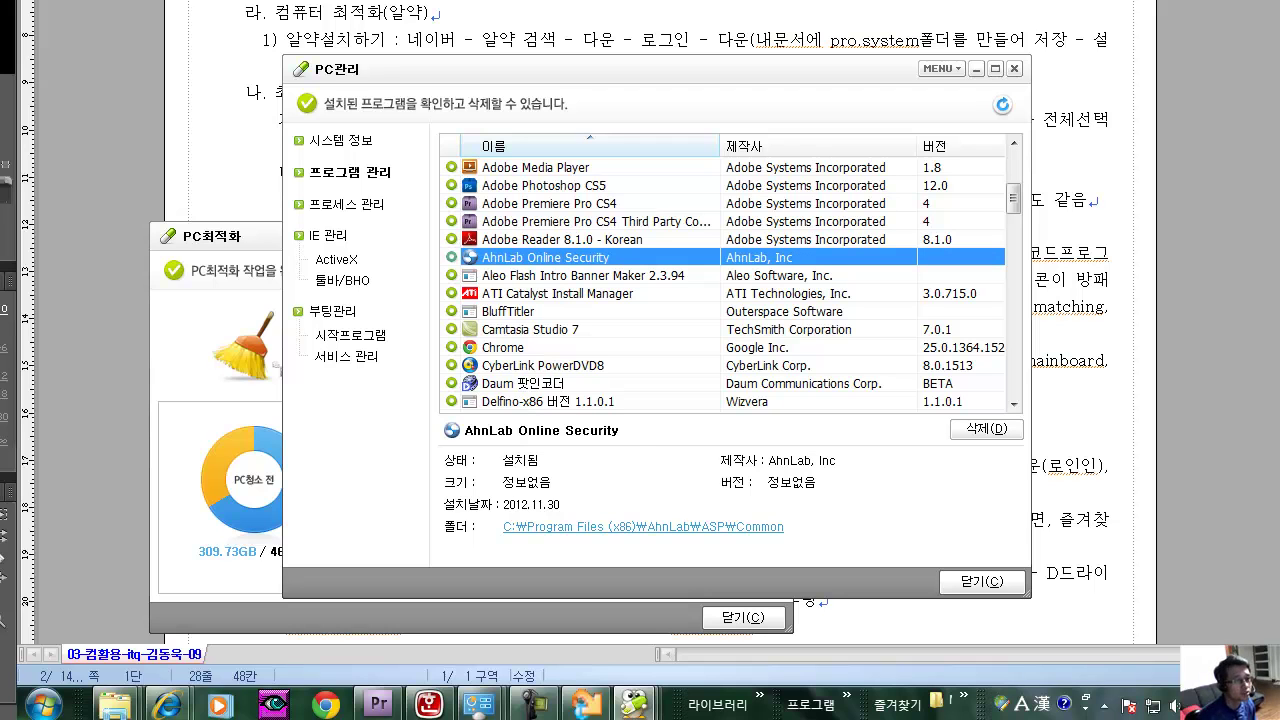
pyautogui.click(557, 293)
pyautogui.scroll(-1, 741, 283)
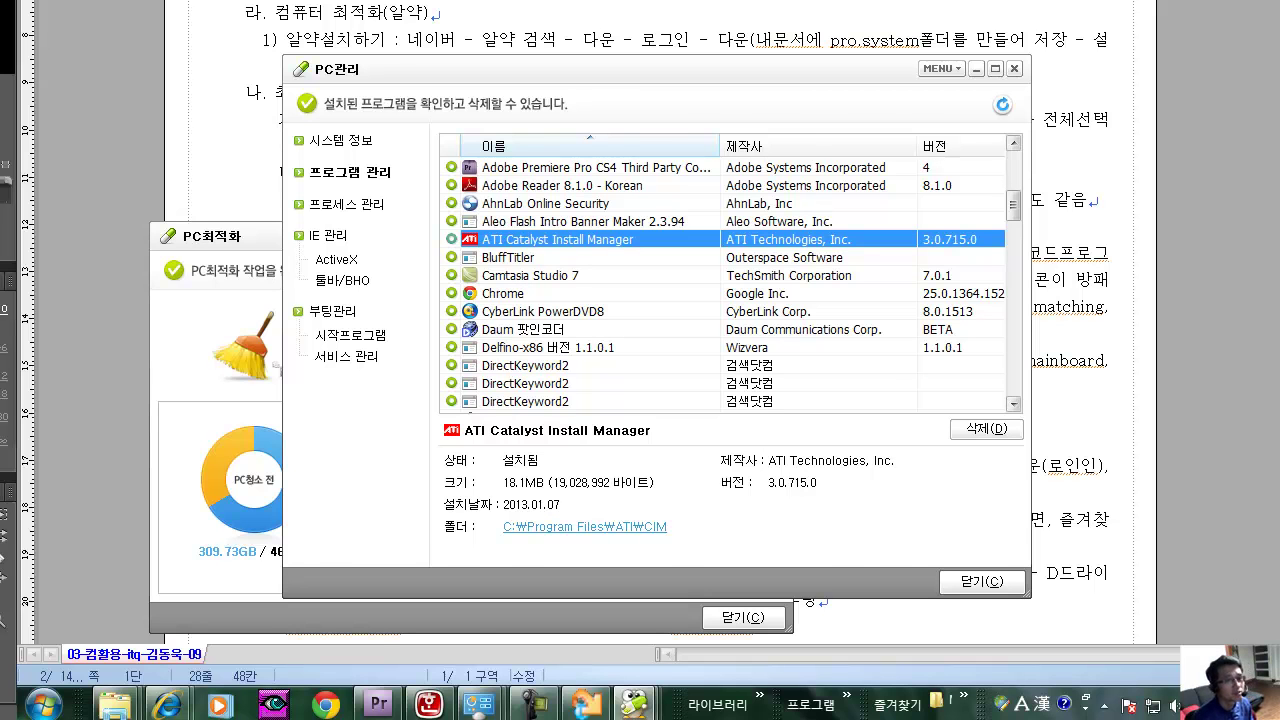
pyautogui.click(1052, 280)
# Append ', ati(vga, video),nvidia' after the printer brands in the keep-driver line.
pyautogui.click(670, 386)
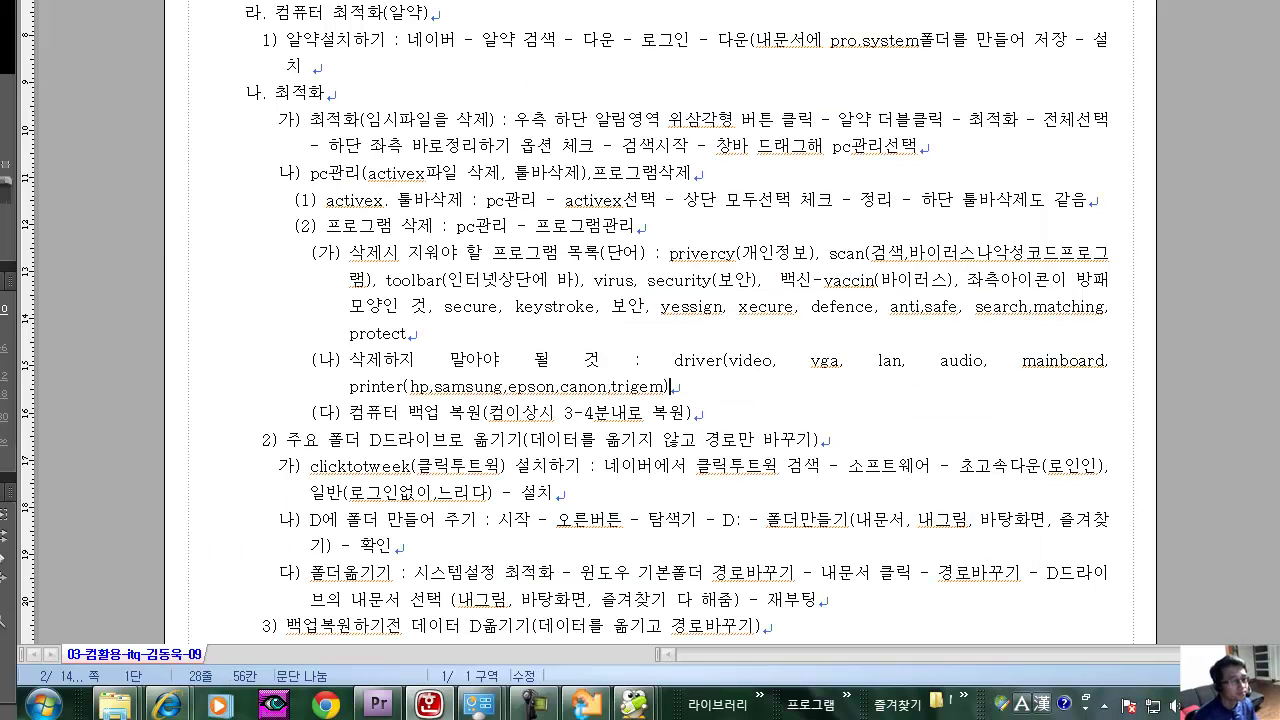
pyautogui.write(', ')
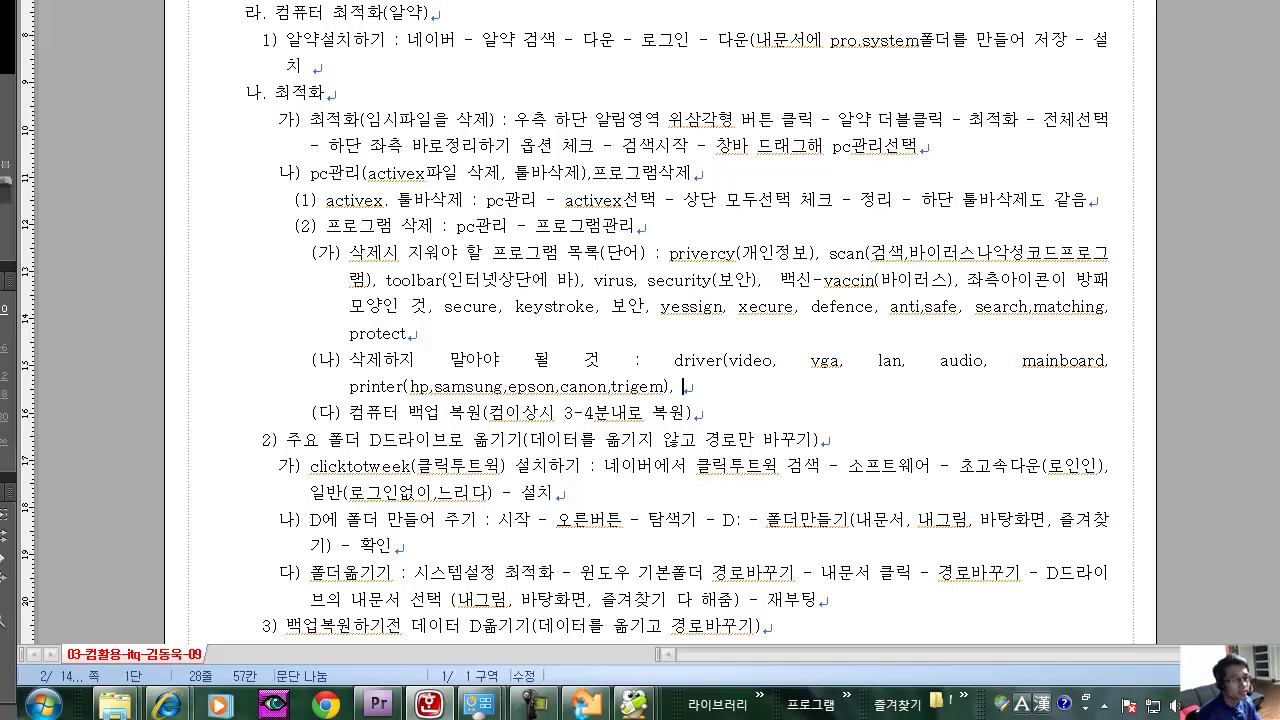
pyautogui.write('ati(vga, video),')
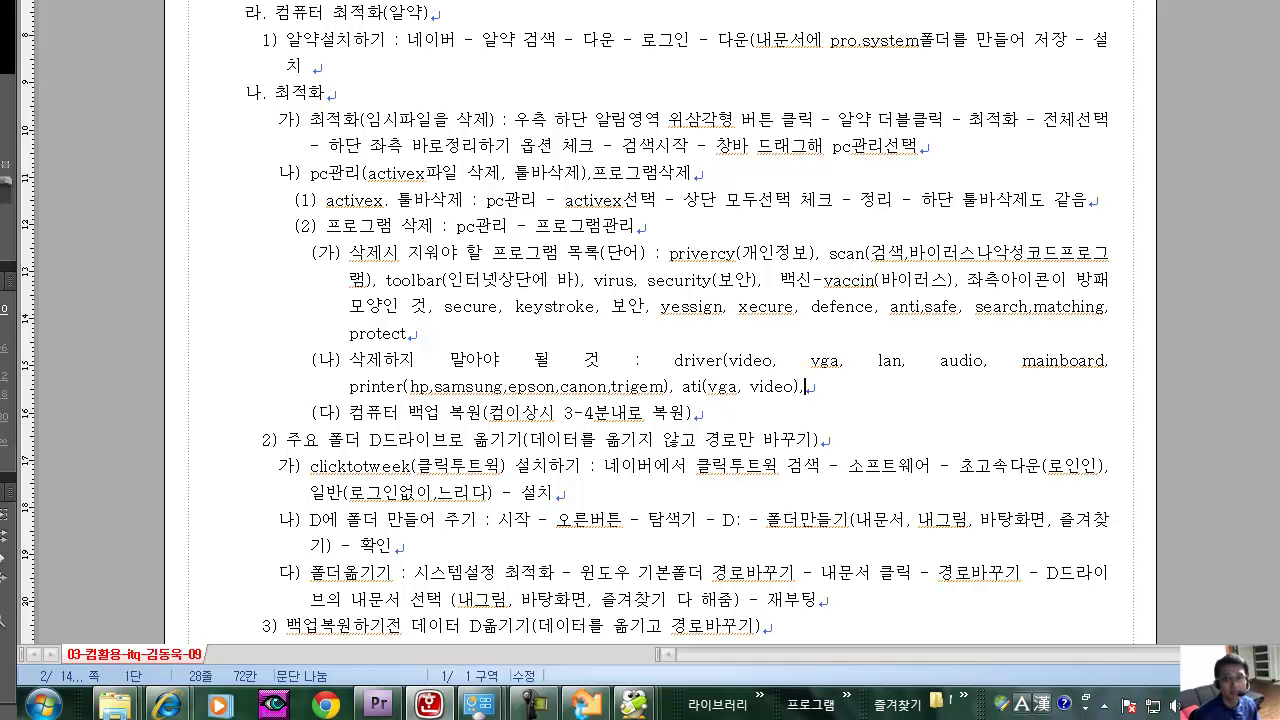
pyautogui.write('n')
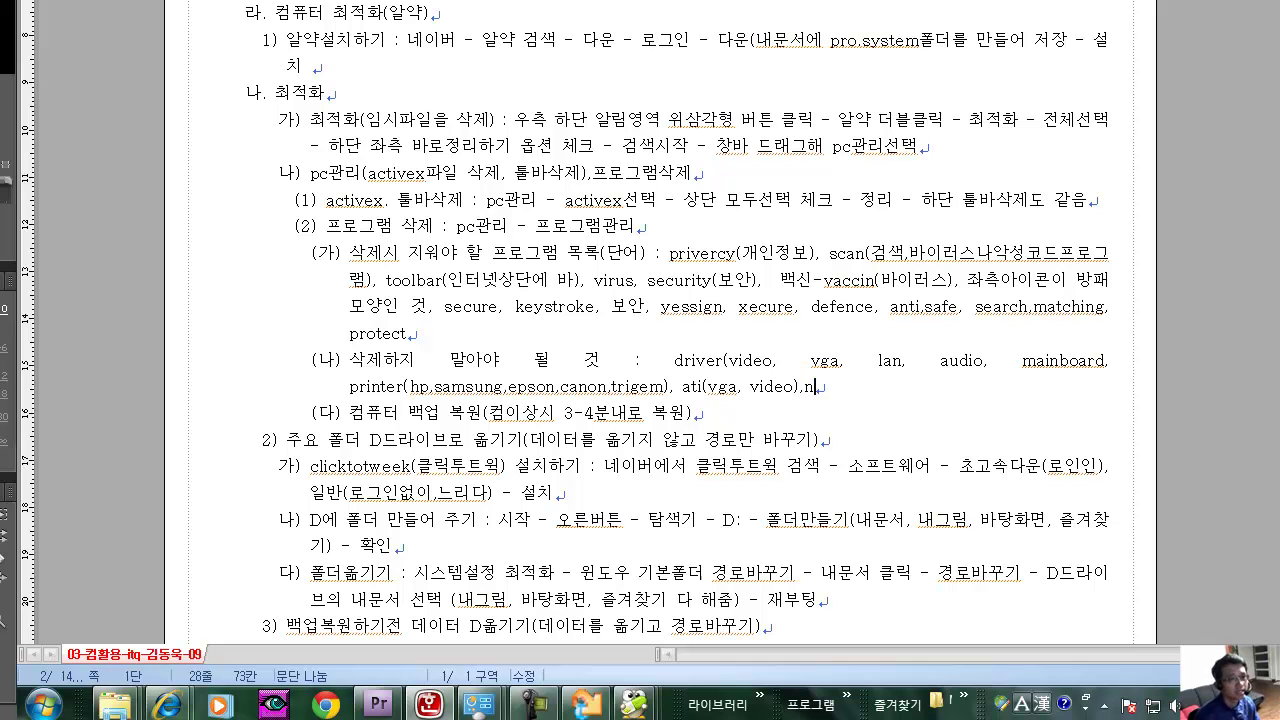
pyautogui.write('vidia')
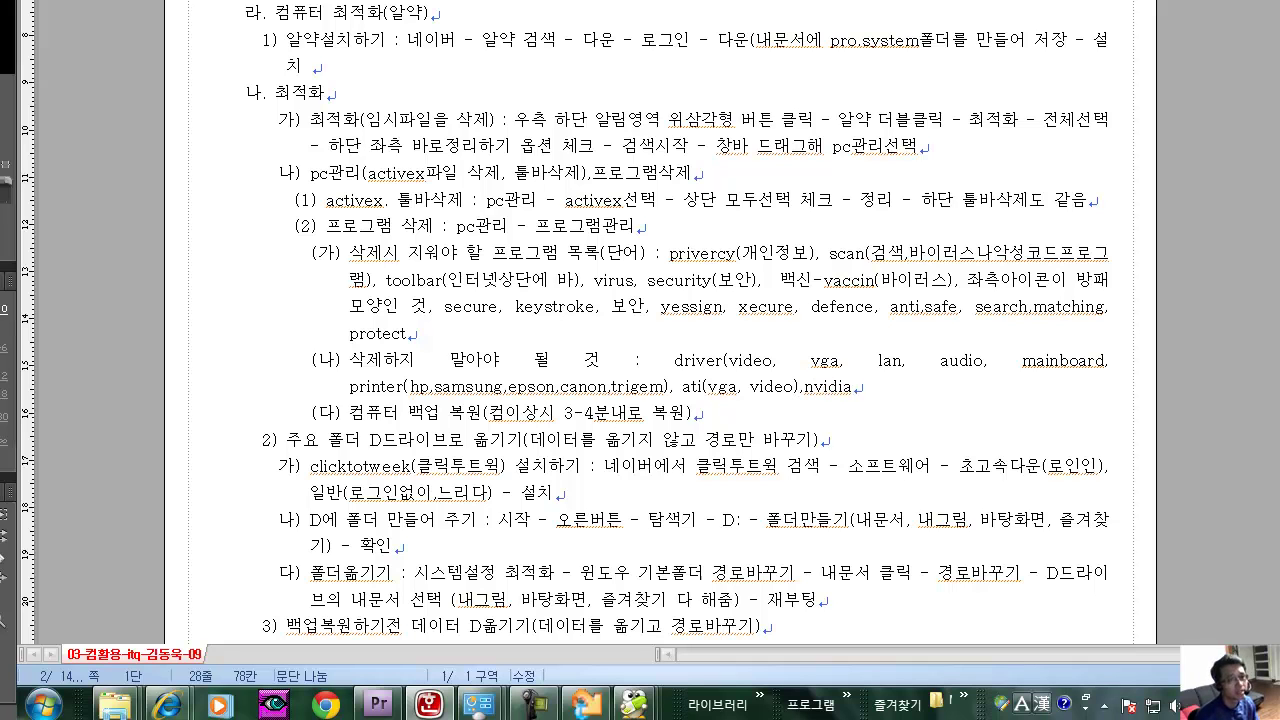
# Highlight the ati and nvidia entries to point them out.
pyautogui.moveTo(682, 388); pyautogui.dragTo(707, 388)
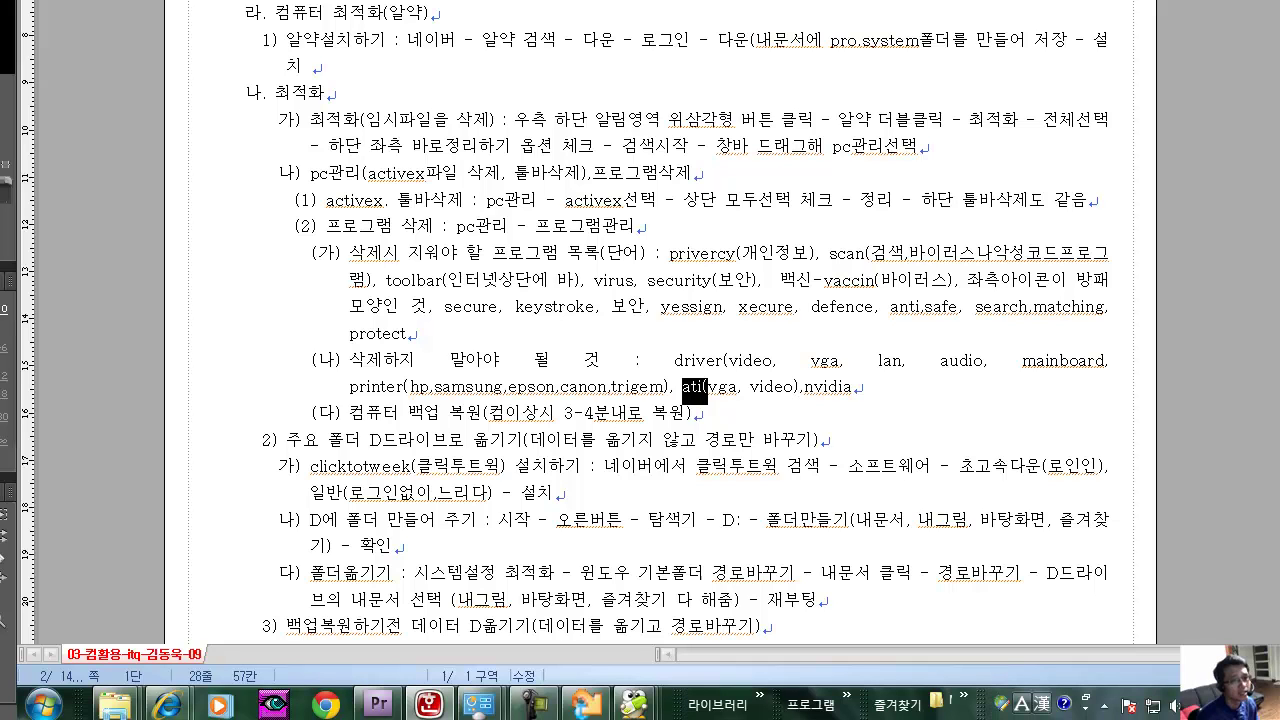
pyautogui.click(853, 387)
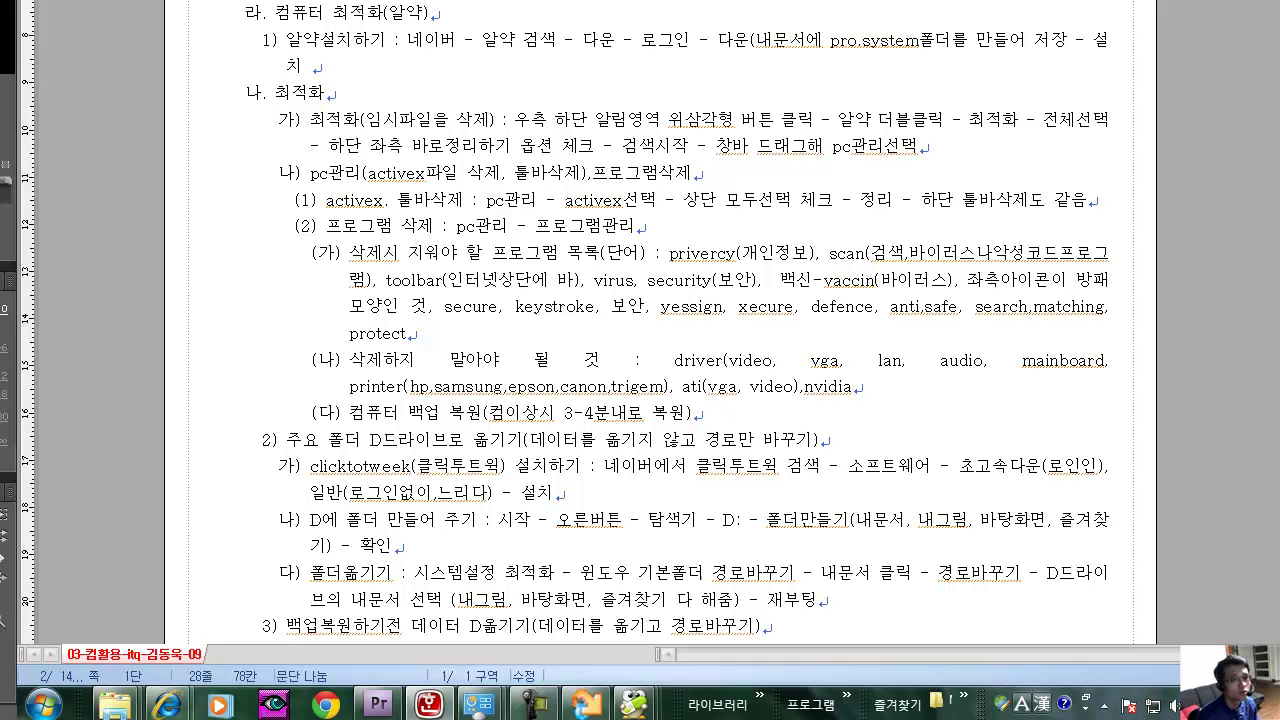
pyautogui.hotkey('shift', 'Left')
pyautogui.hotkey('shift', 'Left')
pyautogui.hotkey('shift', 'Left')
pyautogui.hotkey('shift', 'Left')
pyautogui.hotkey('shift', 'Left')
pyautogui.hotkey('shift', 'Left')
pyautogui.moveTo(702, 388); pyautogui.dragTo(676, 388)
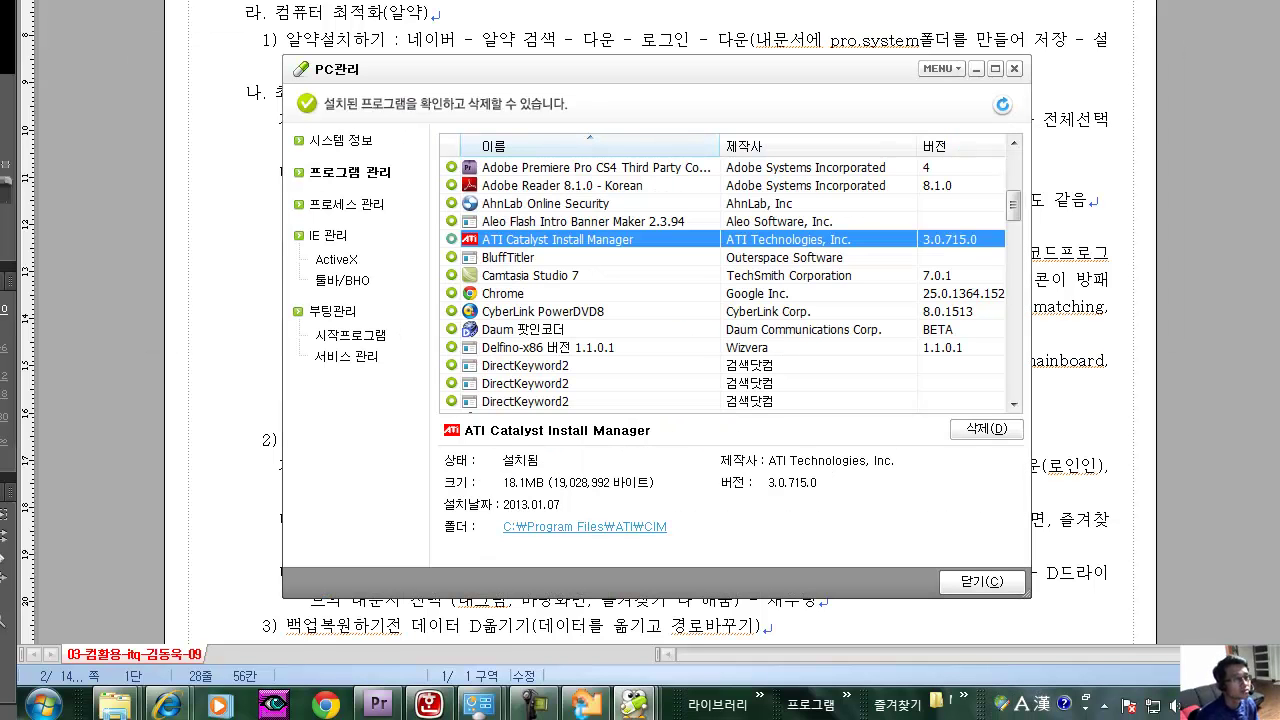
# Check details of BluffTitler, Camtasia Studio 7, Daum 팟인코더, EditPlus 3 and FinalData Enterprise.
pyautogui.click(560, 257)
pyautogui.click(560, 275)
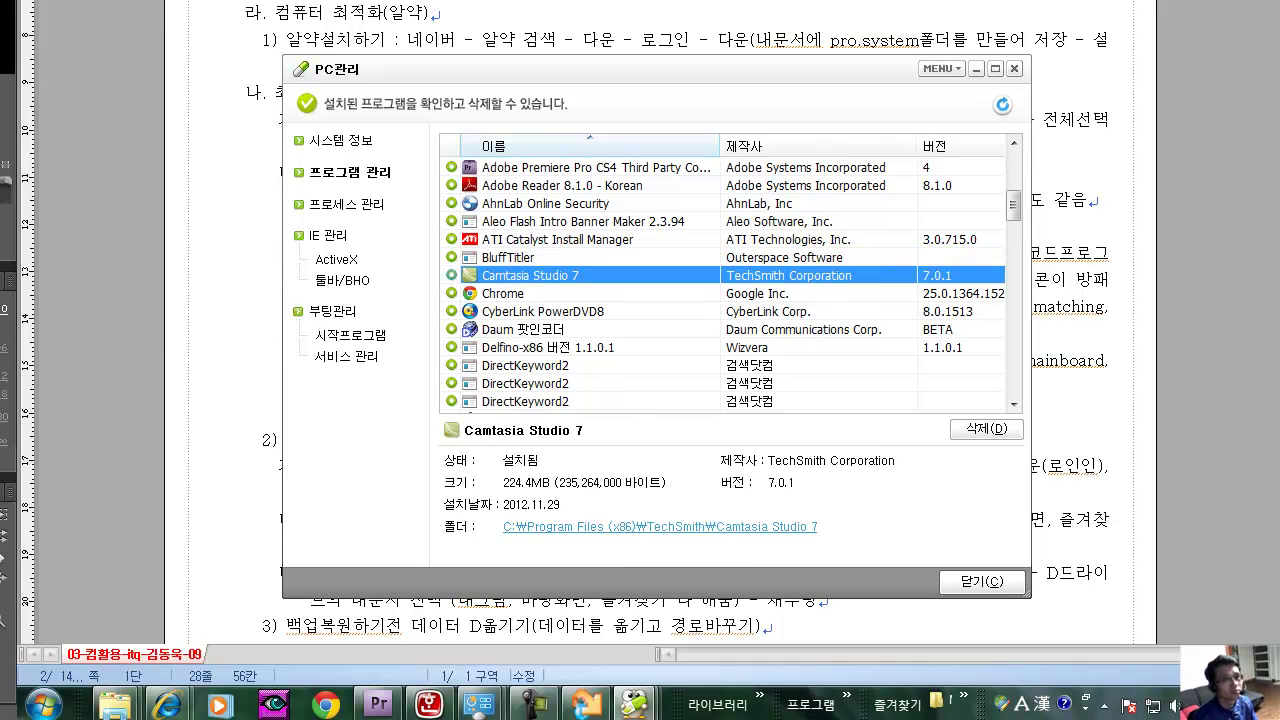
pyautogui.scroll(-1, 730, 284)
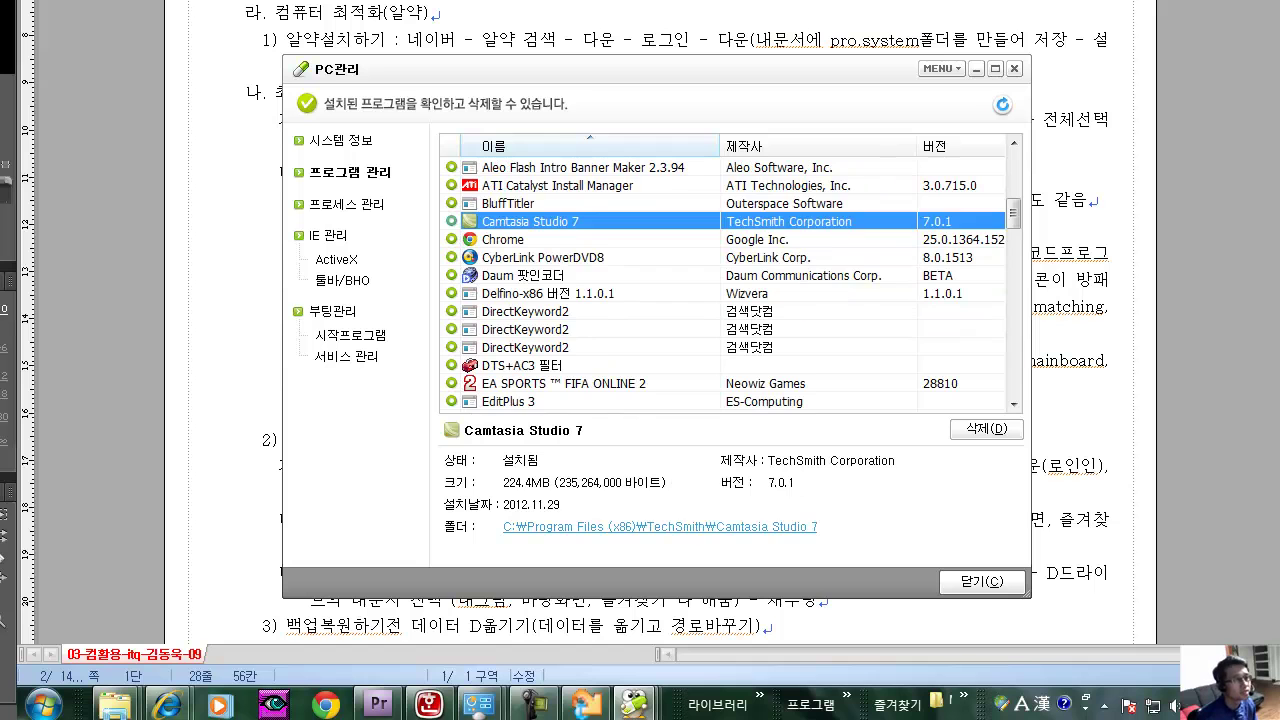
pyautogui.click(560, 275)
pyautogui.scroll(-1, 741, 286)
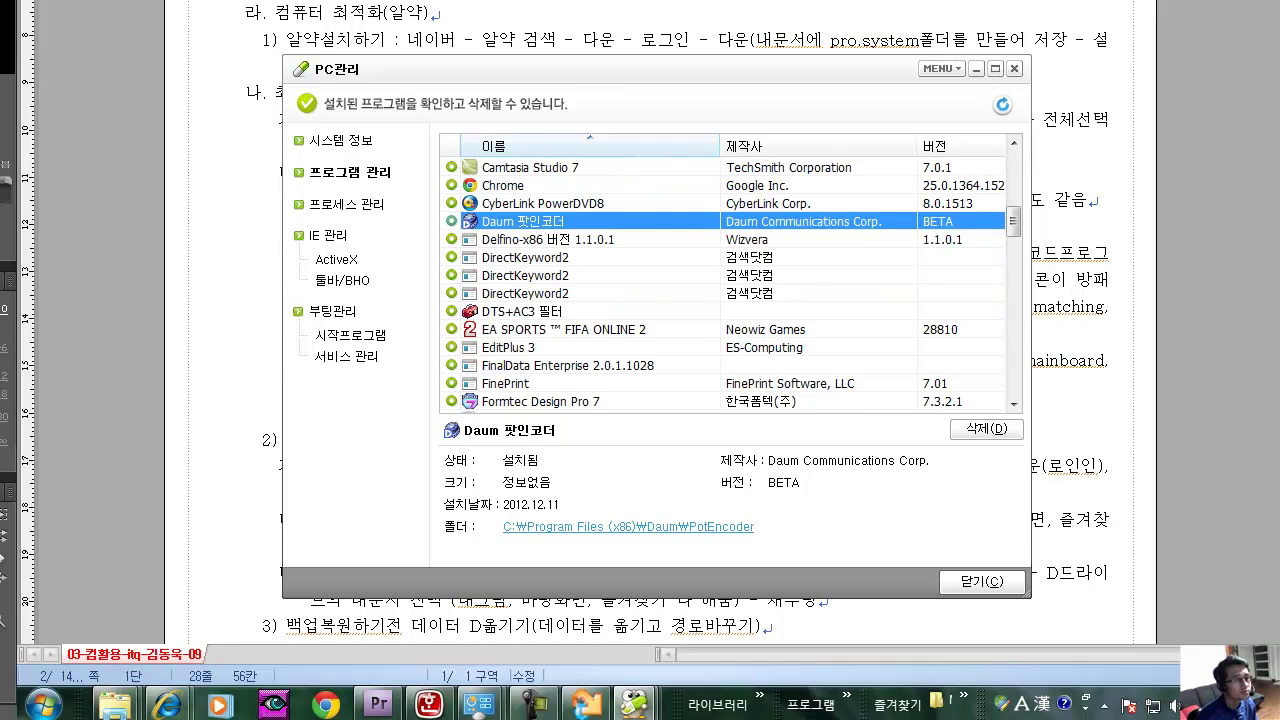
pyautogui.scroll(-1, 741, 284)
pyautogui.click(560, 294)
pyautogui.click(567, 311)
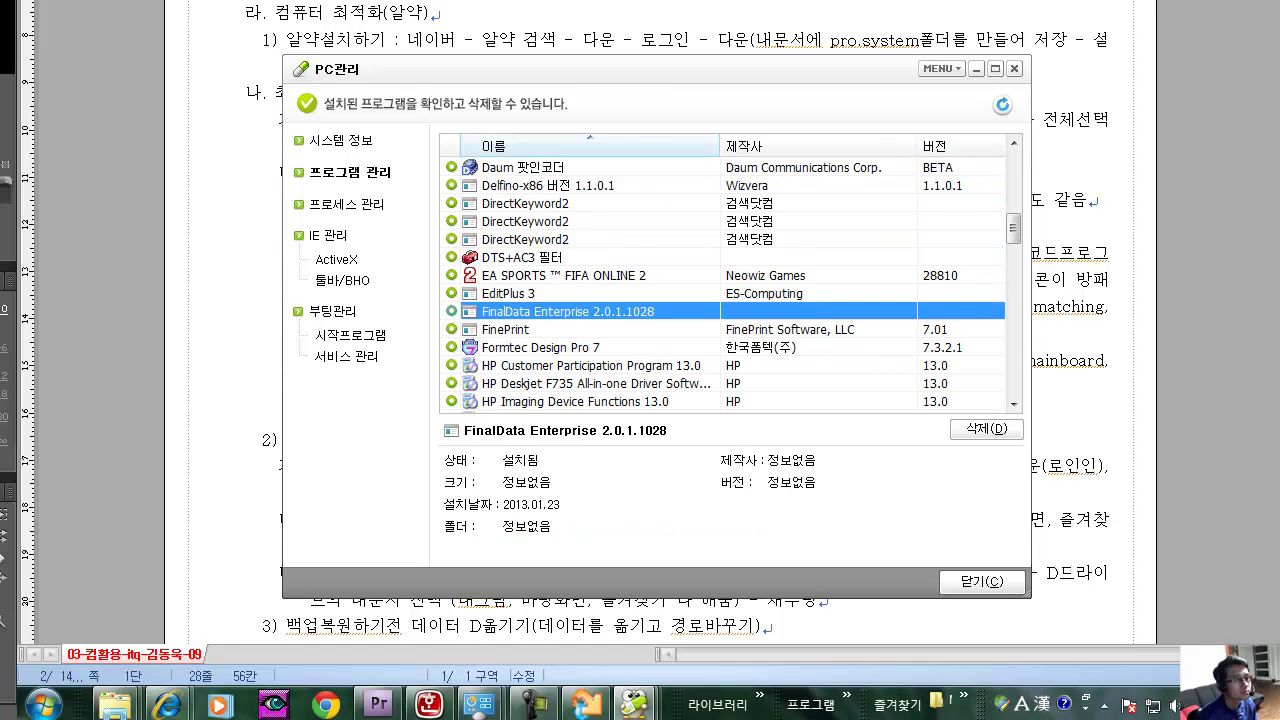
pyautogui.scroll(-2, 731, 286)
pyautogui.scroll(-1, 734, 286)
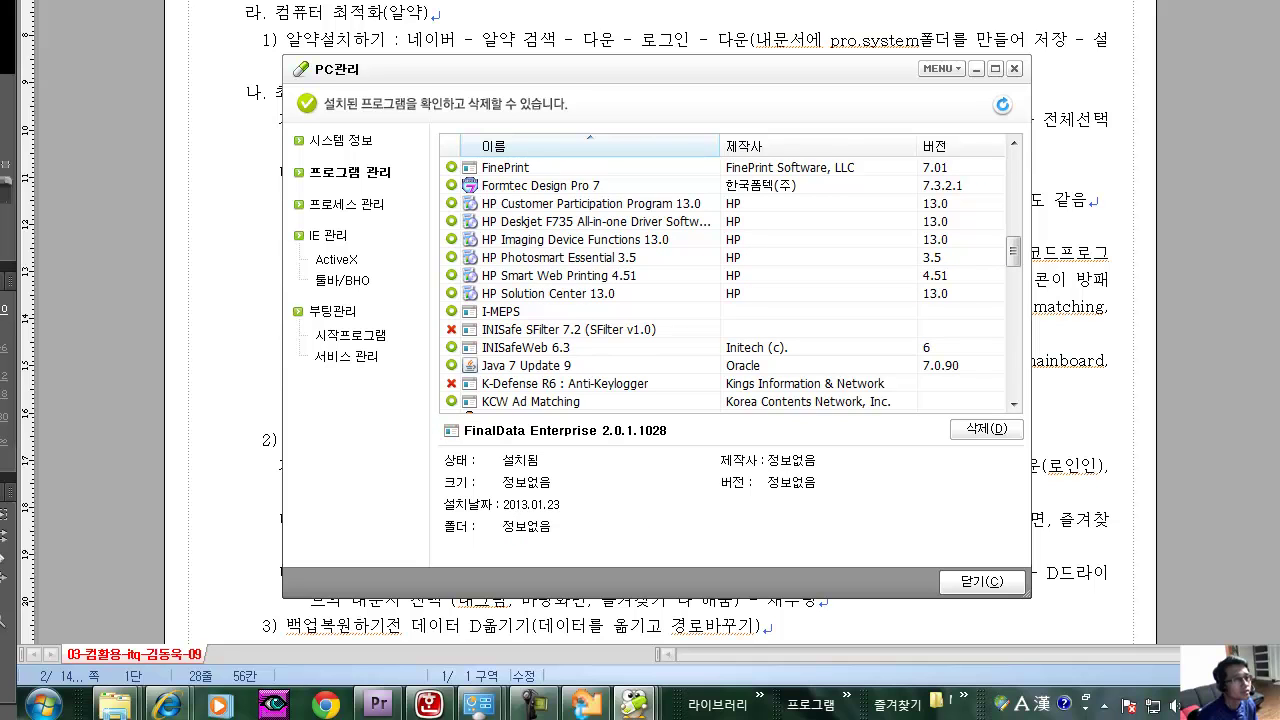
# Check Formtec Design Pro 7, the HP programs, I-MEPS, INISafeWeb 6.3 and INISafe SFilter 7.2, then return to the notes.
pyautogui.click(541, 186)
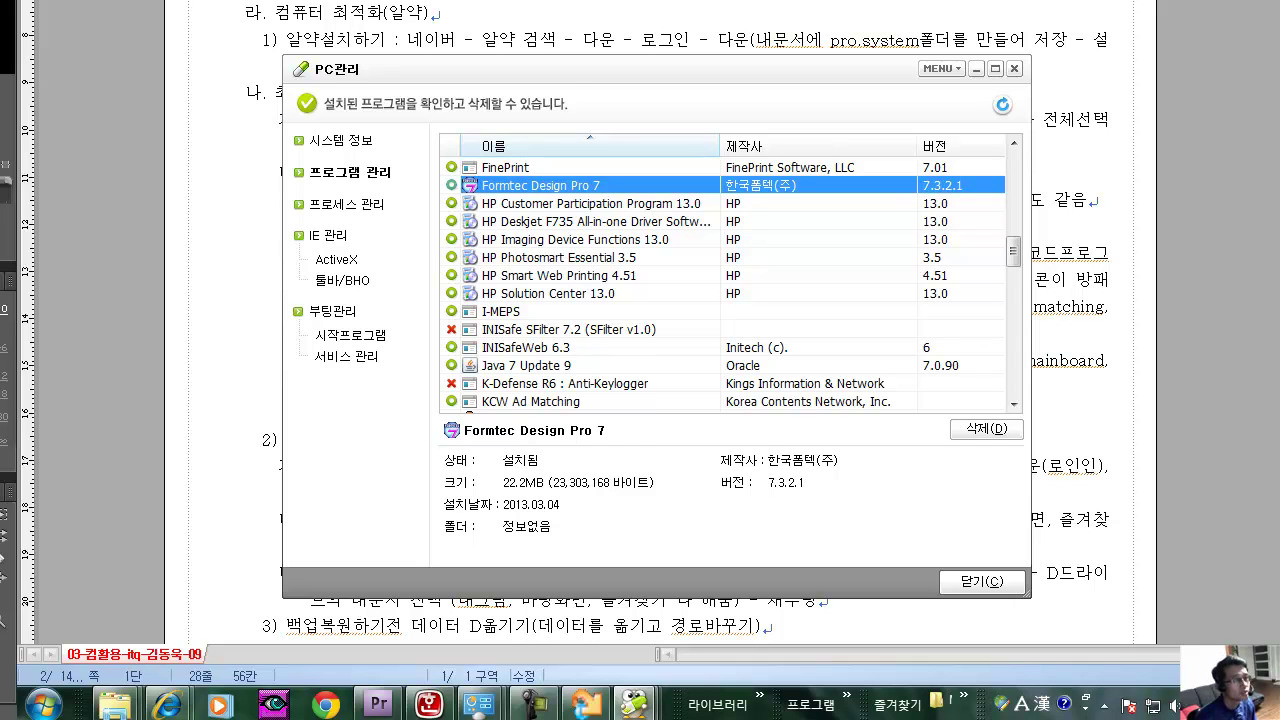
pyautogui.click(558, 275)
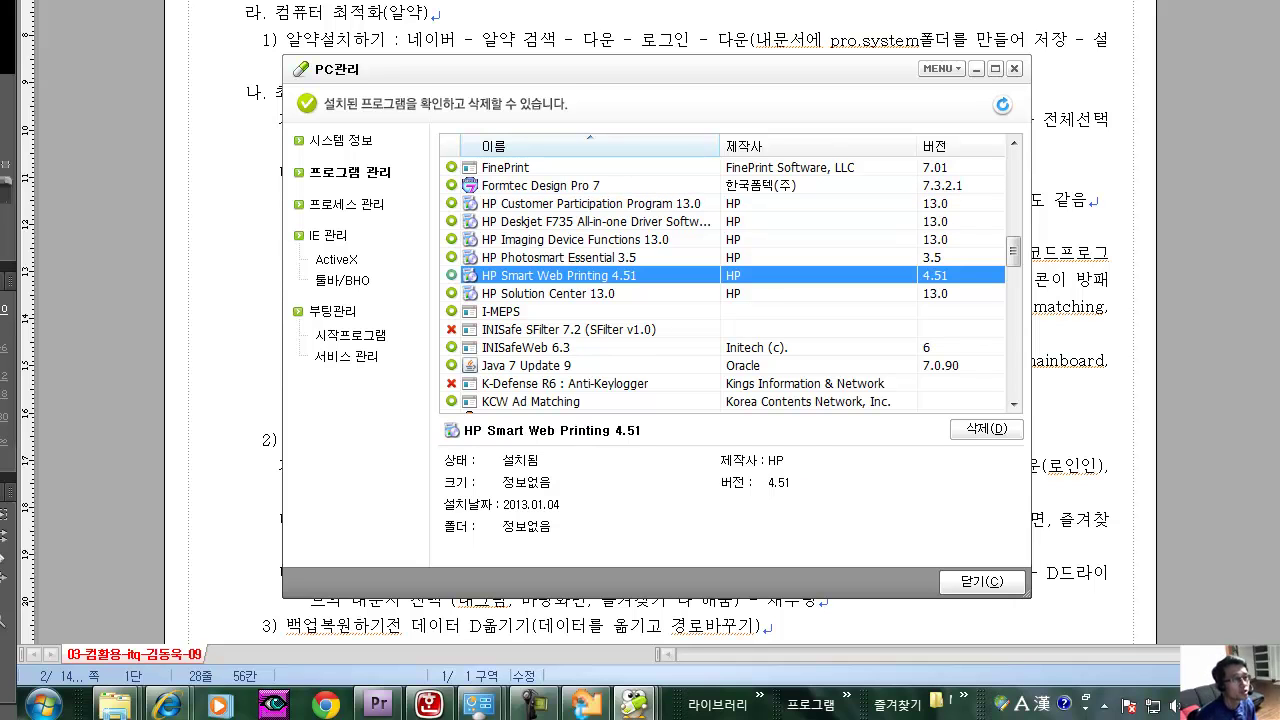
pyautogui.click(558, 221)
pyautogui.click(558, 203)
pyautogui.click(558, 257)
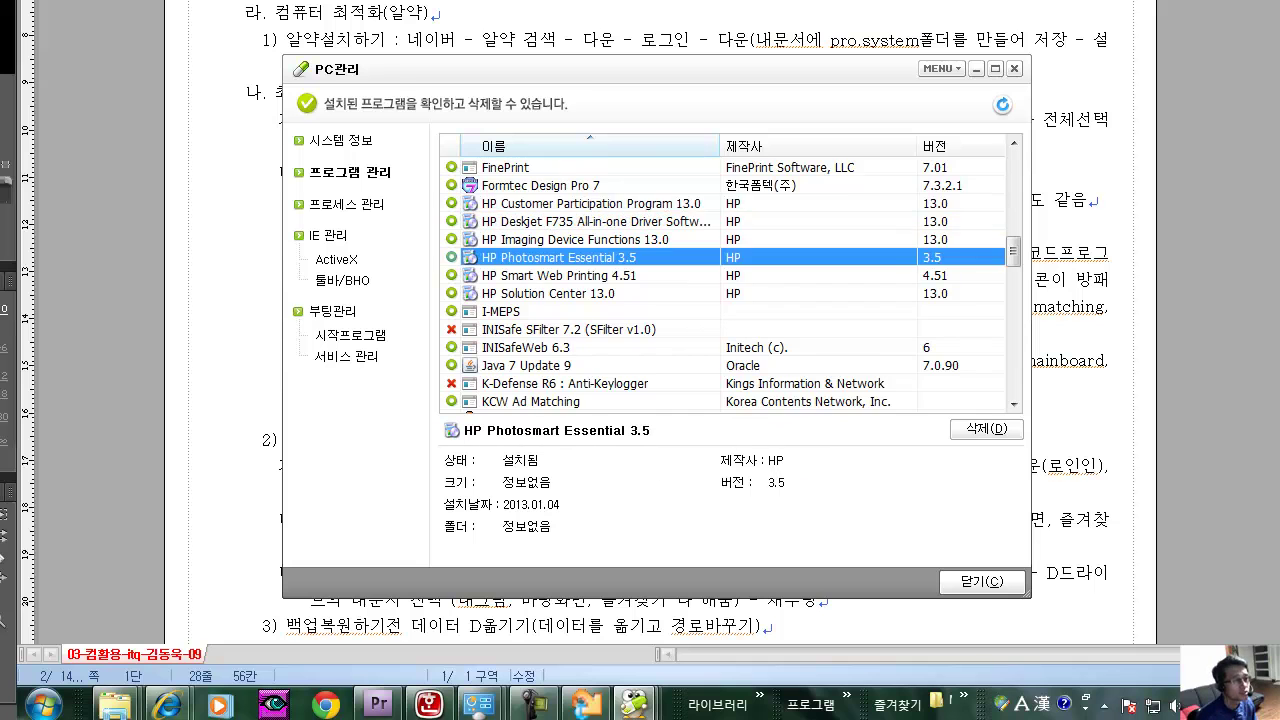
pyautogui.scroll(-3, 730, 285)
pyautogui.click(558, 203)
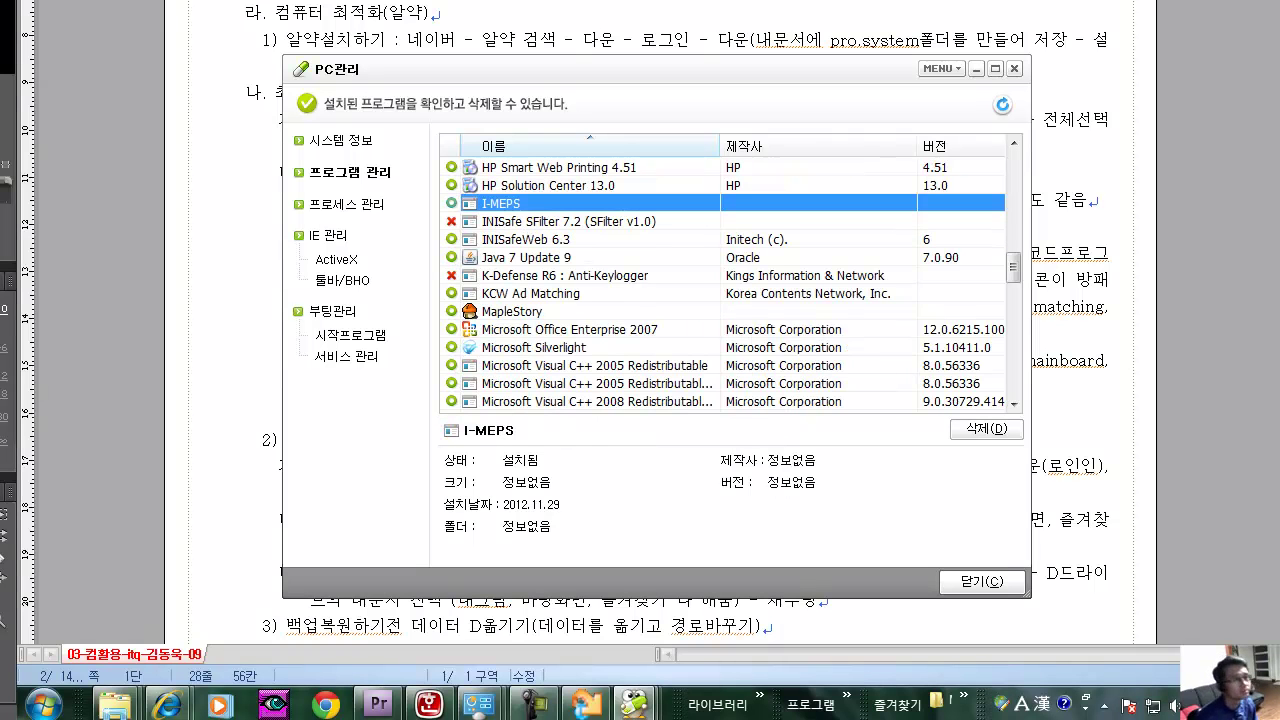
pyautogui.click(558, 239)
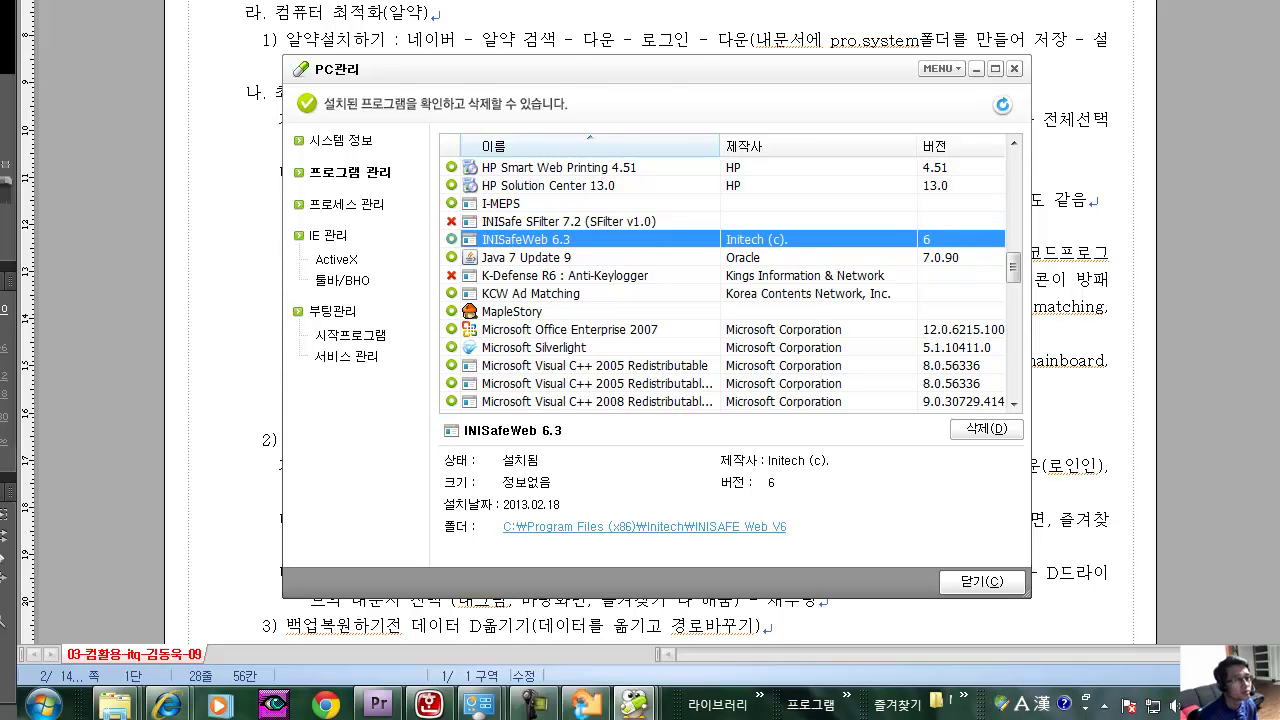
pyautogui.click(558, 221)
pyautogui.click(1050, 361)
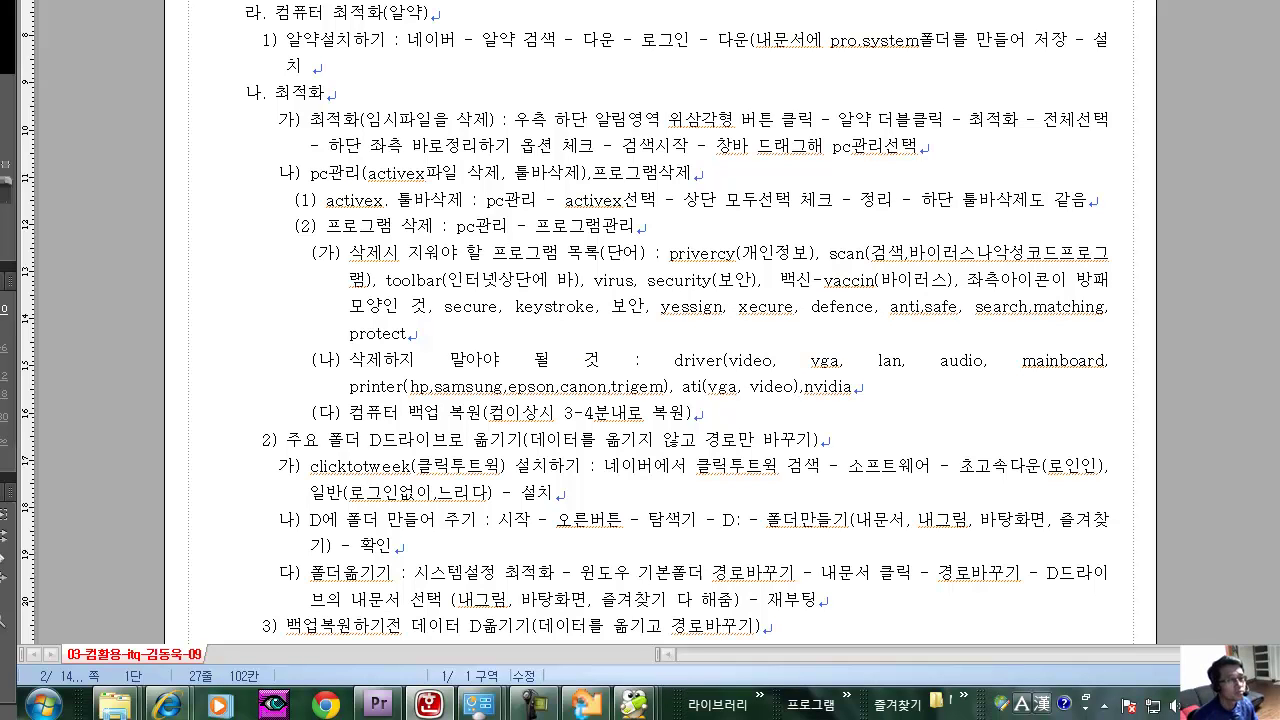
# Append ', safe' after protect in the delete-word list, save the notes, and switch back to ALYac.
pyautogui.press('Up')
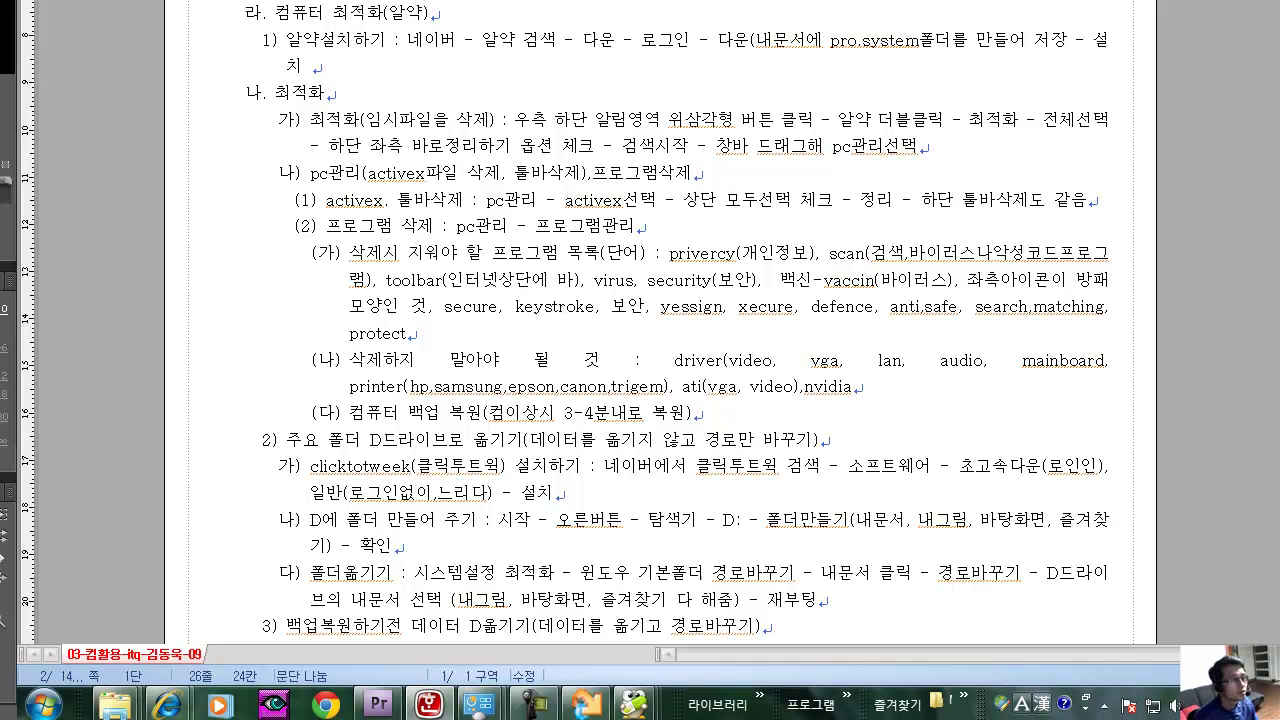
pyautogui.write(',')
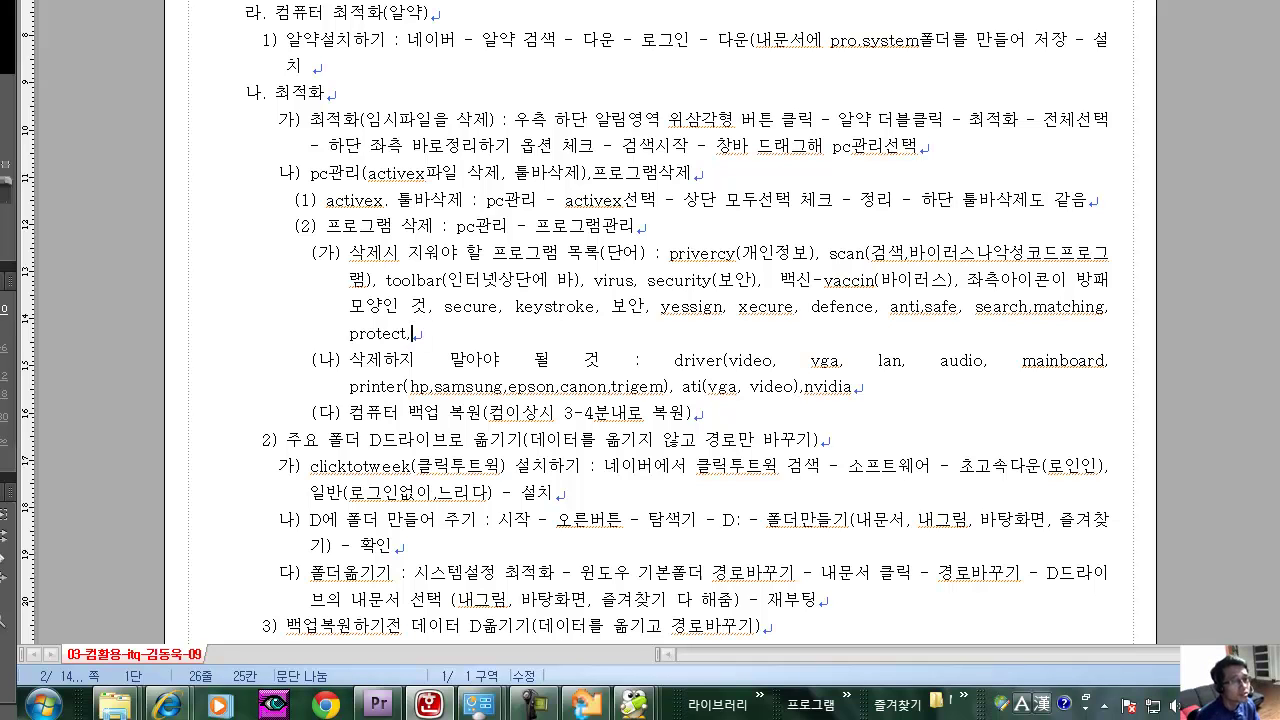
pyautogui.write(' safe')
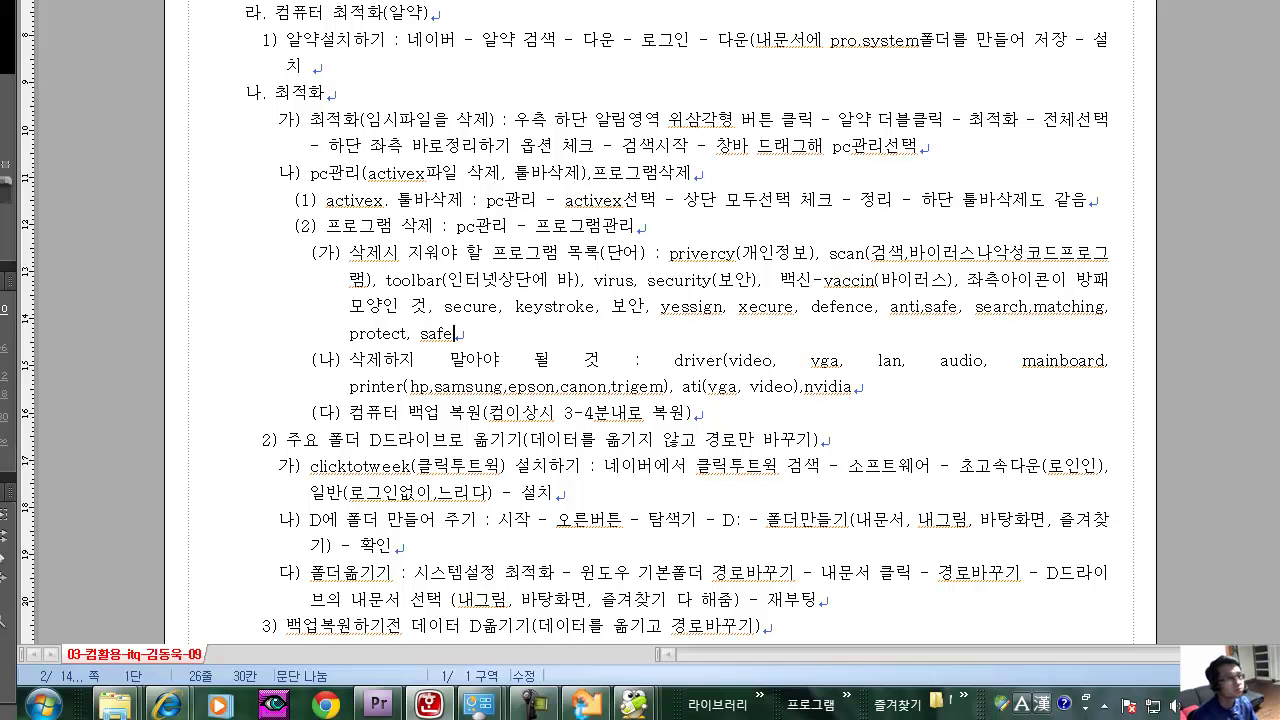
pyautogui.hotkey('alt', 'f')
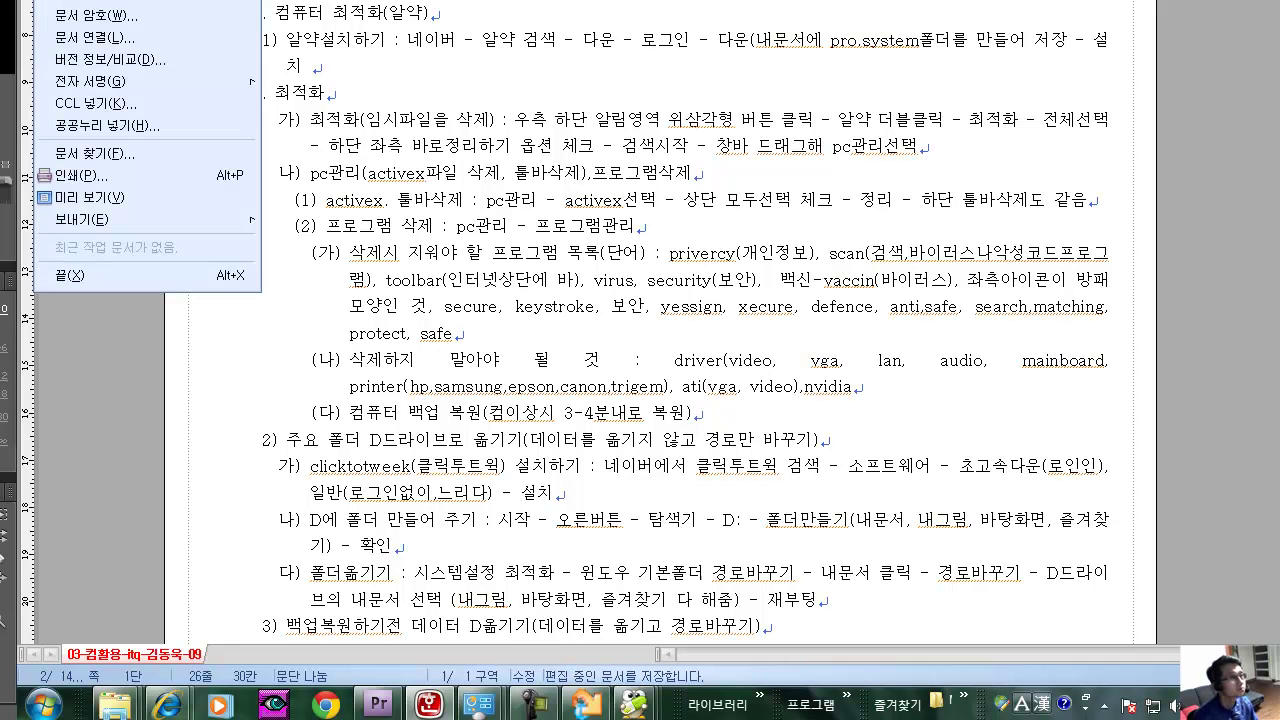
pyautogui.press('s')
pyautogui.hotkey('alt', 'Tab')
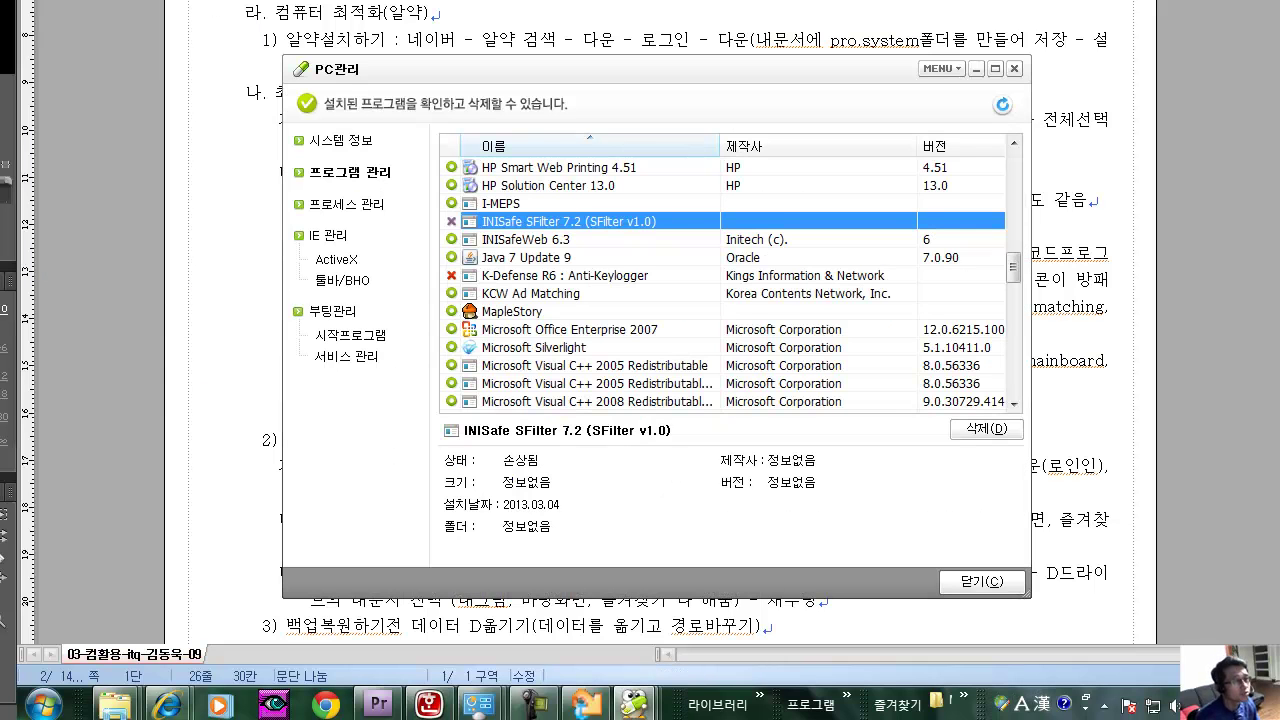
# Check details of INISafeWeb 6.3, K-Defense R6 Anti-Keylogger, KCW Ad Matching, Nero 9 and SnagIt 8.
pyautogui.click(525, 239)
pyautogui.click(565, 275)
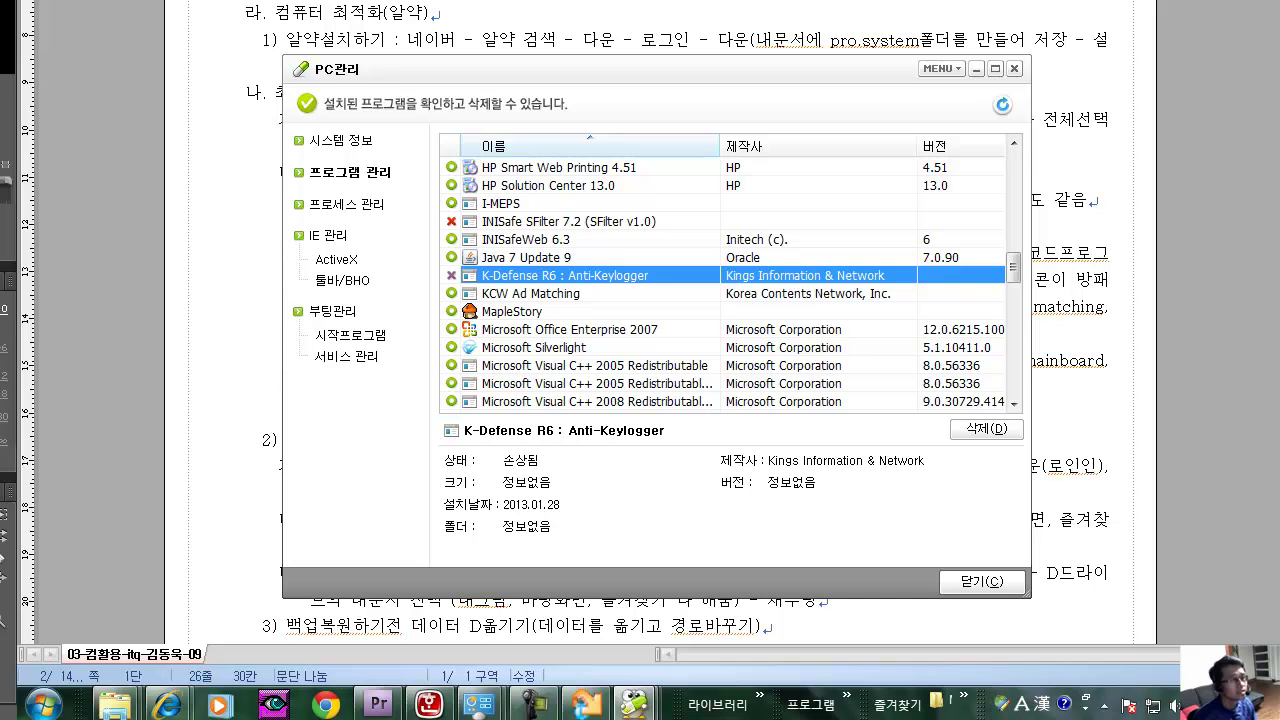
pyautogui.scroll(-1, 720, 280)
pyautogui.click(530, 239)
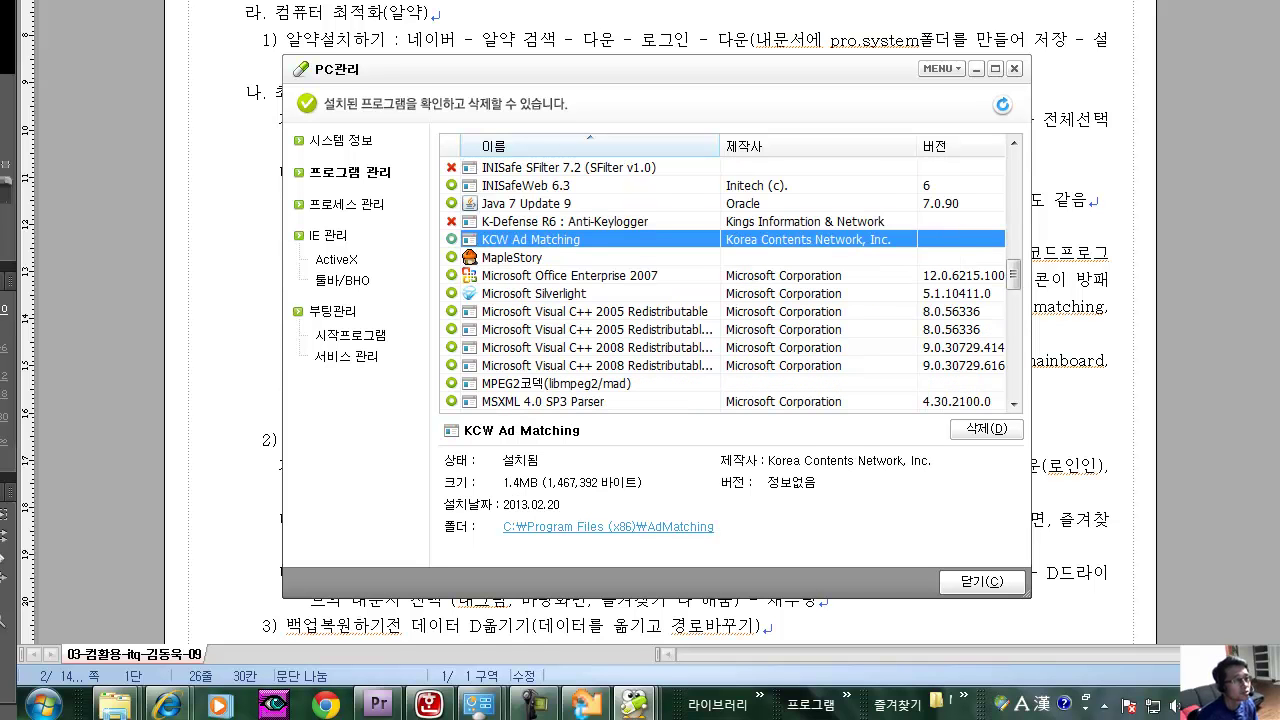
pyautogui.scroll(-2, 720, 280)
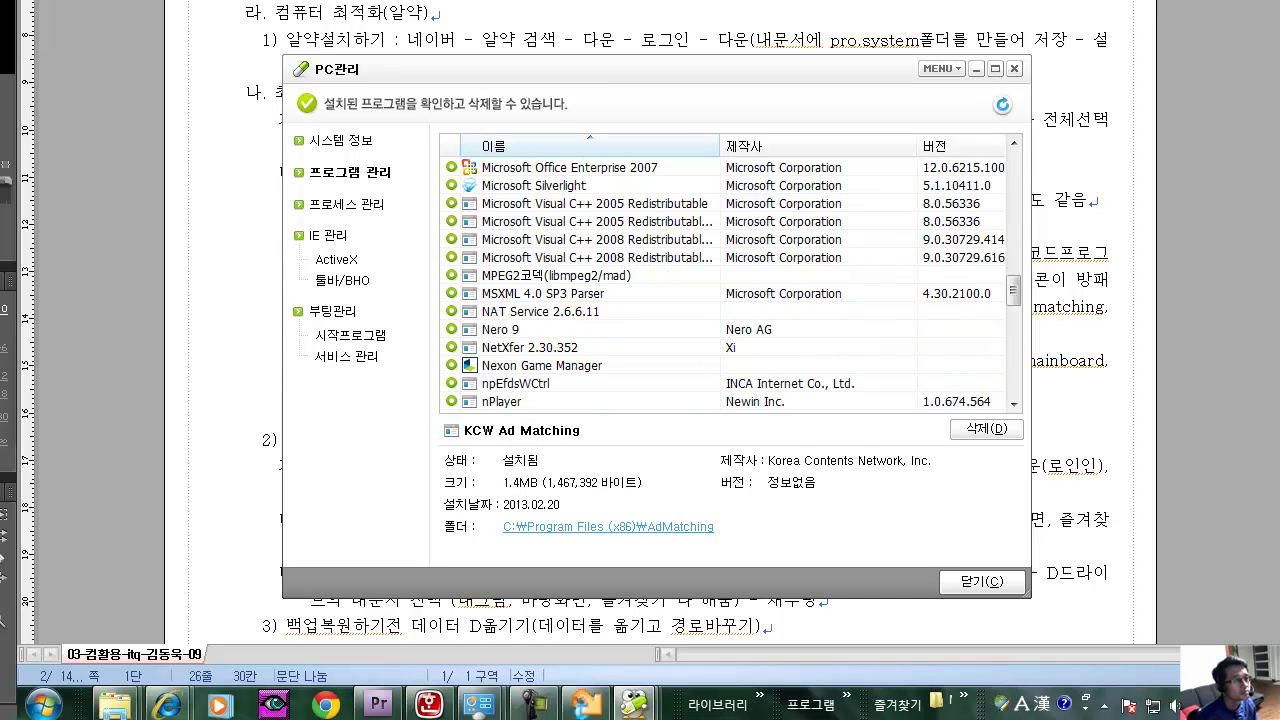
pyautogui.scroll(-1, 720, 280)
pyautogui.scroll(-1, 720, 280)
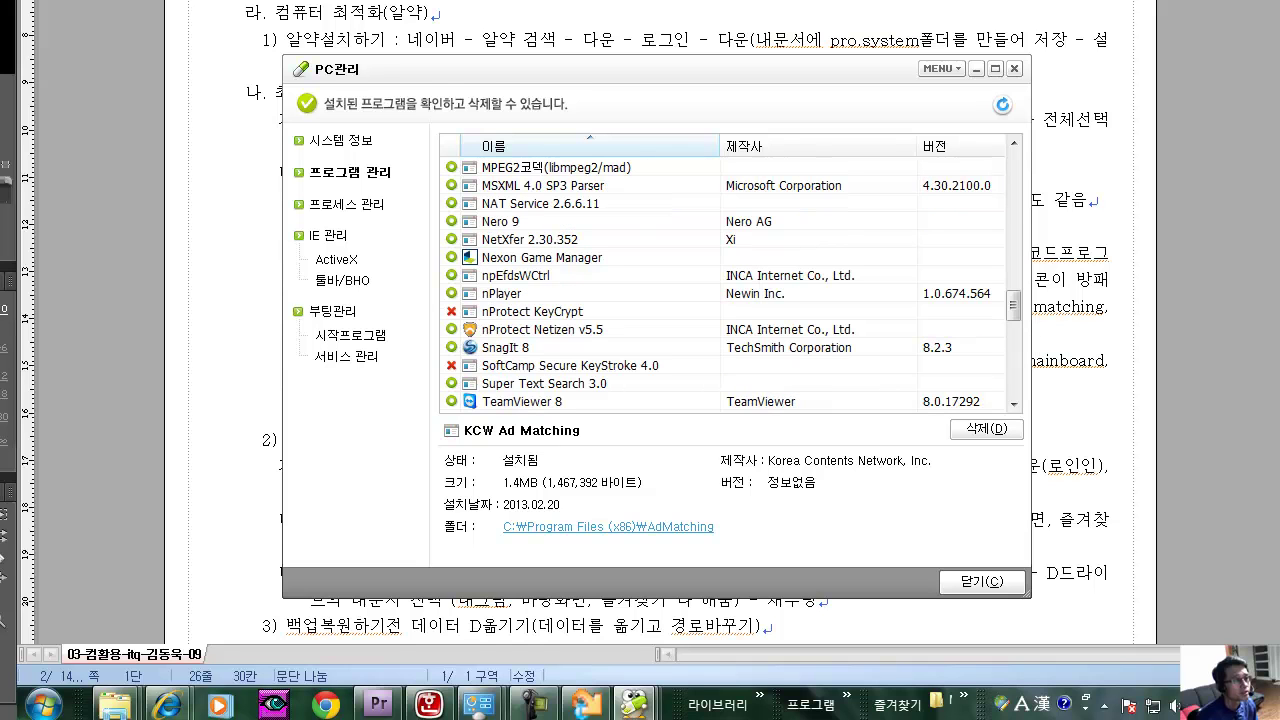
pyautogui.click(560, 221)
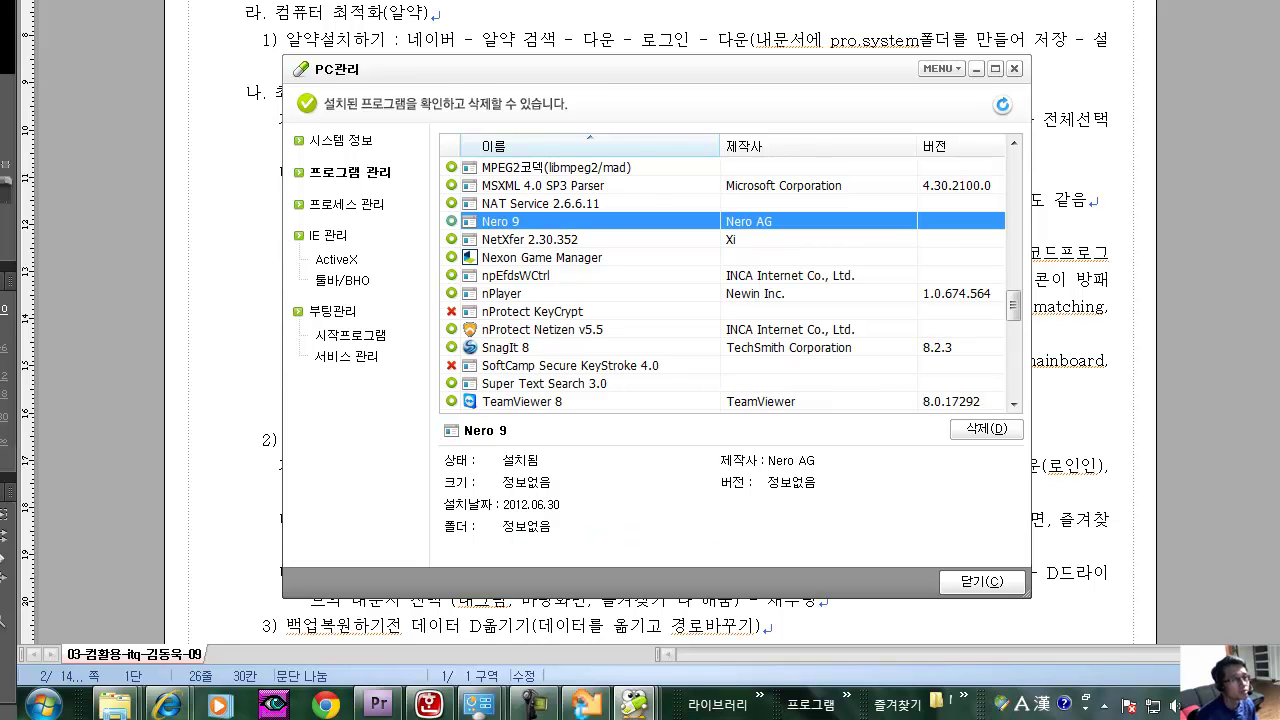
pyautogui.scroll(-1, 720, 280)
pyautogui.click(560, 293)
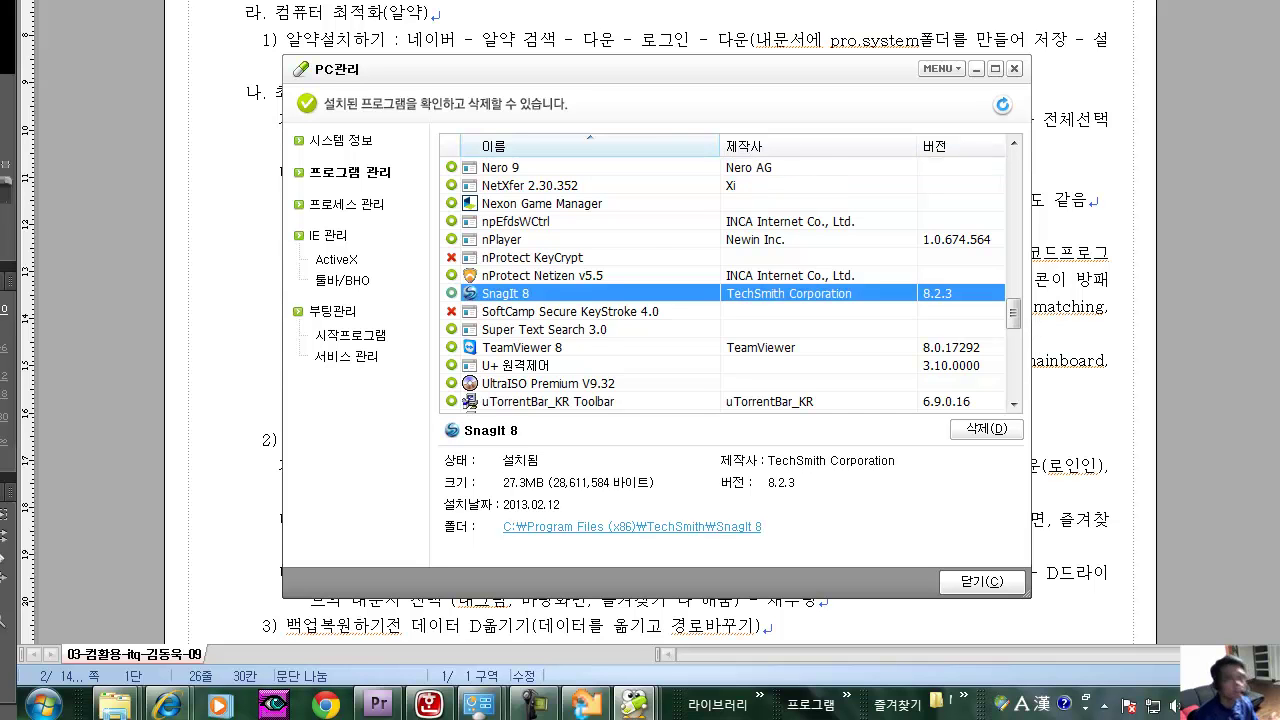
pyautogui.scroll(-2, 720, 280)
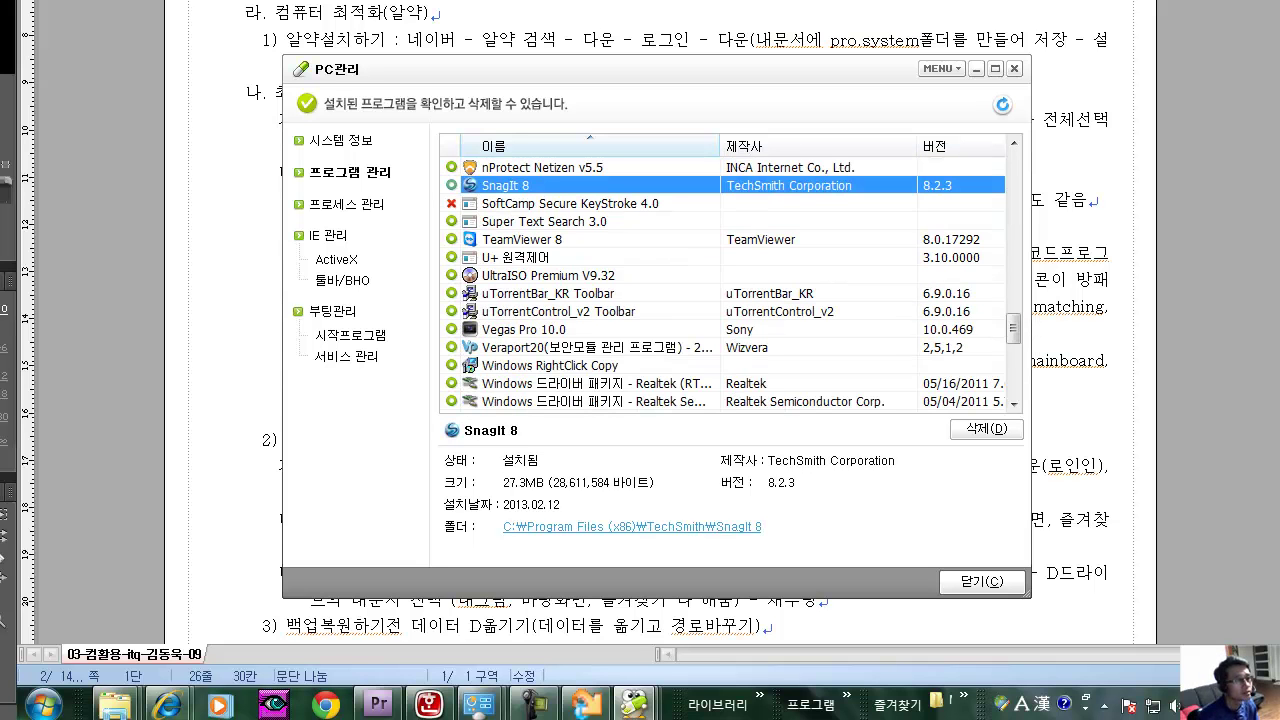
# Check TeamViewer 8, UltraISO Premium V9.32, Vegas Pro 10.0 and both XecureWeb Control entries.
pyautogui.click(522, 239)
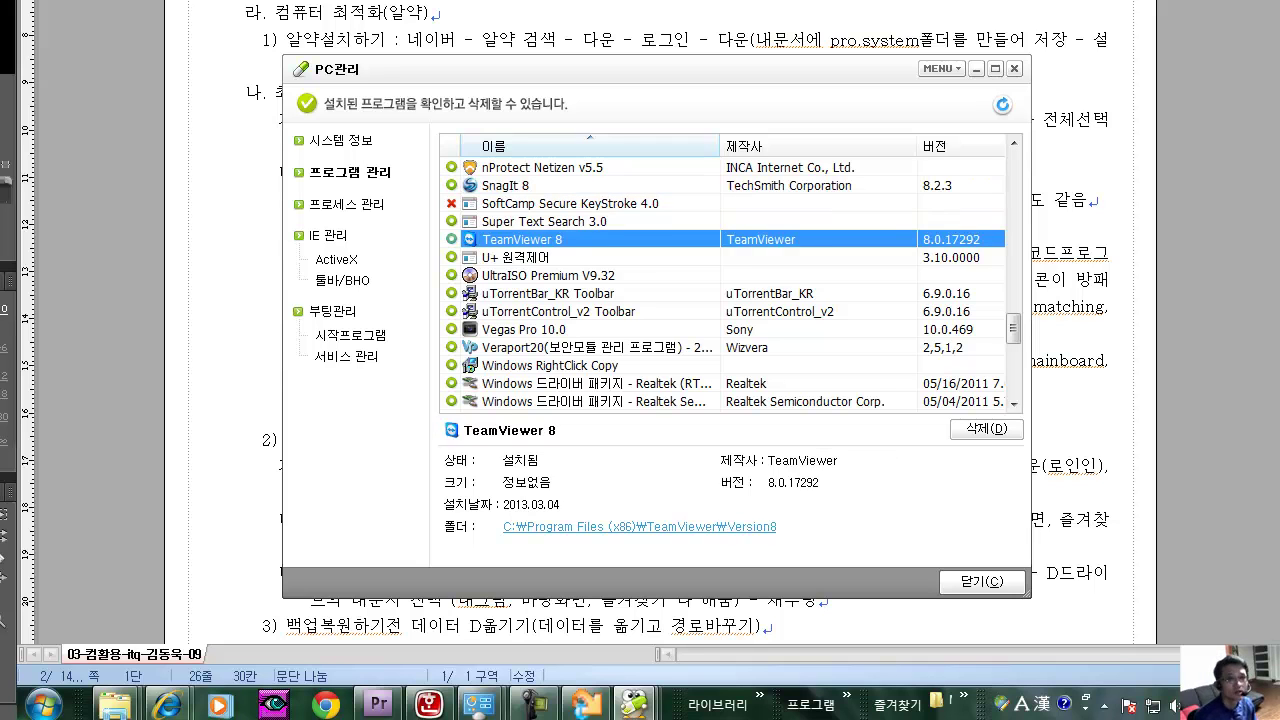
pyautogui.click(548, 275)
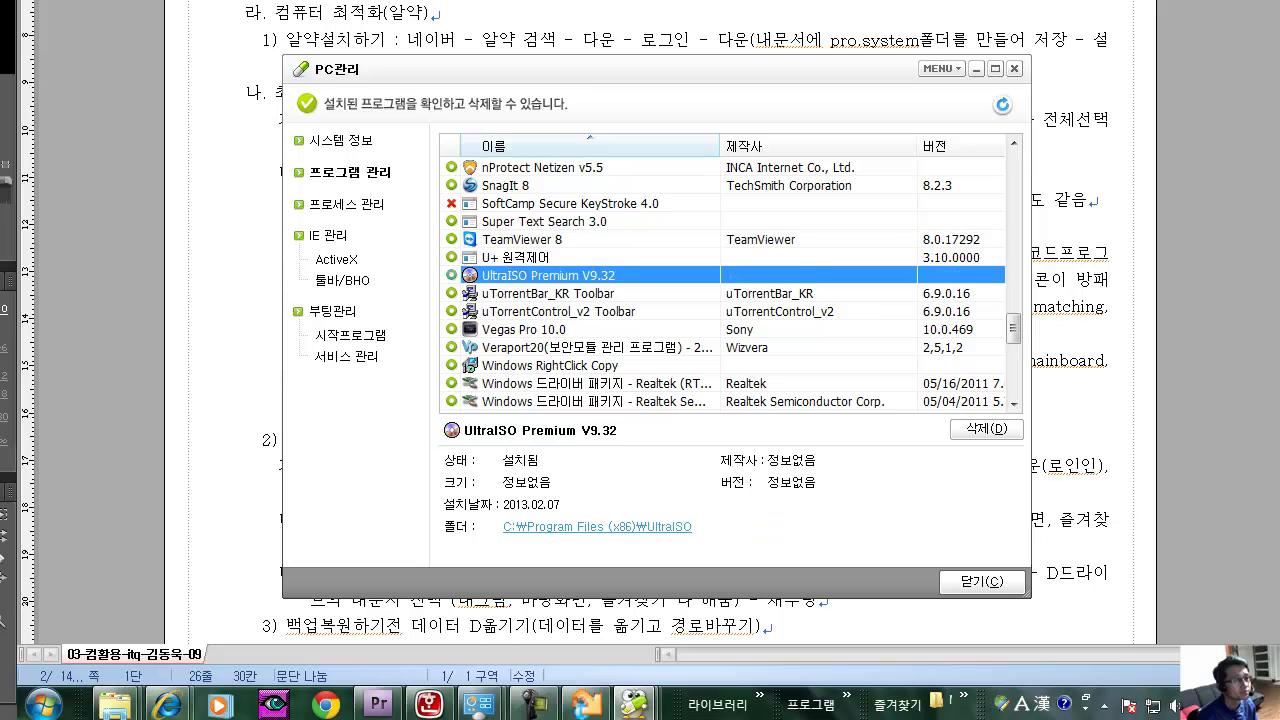
pyautogui.scroll(-1, 730, 284)
pyautogui.click(548, 275)
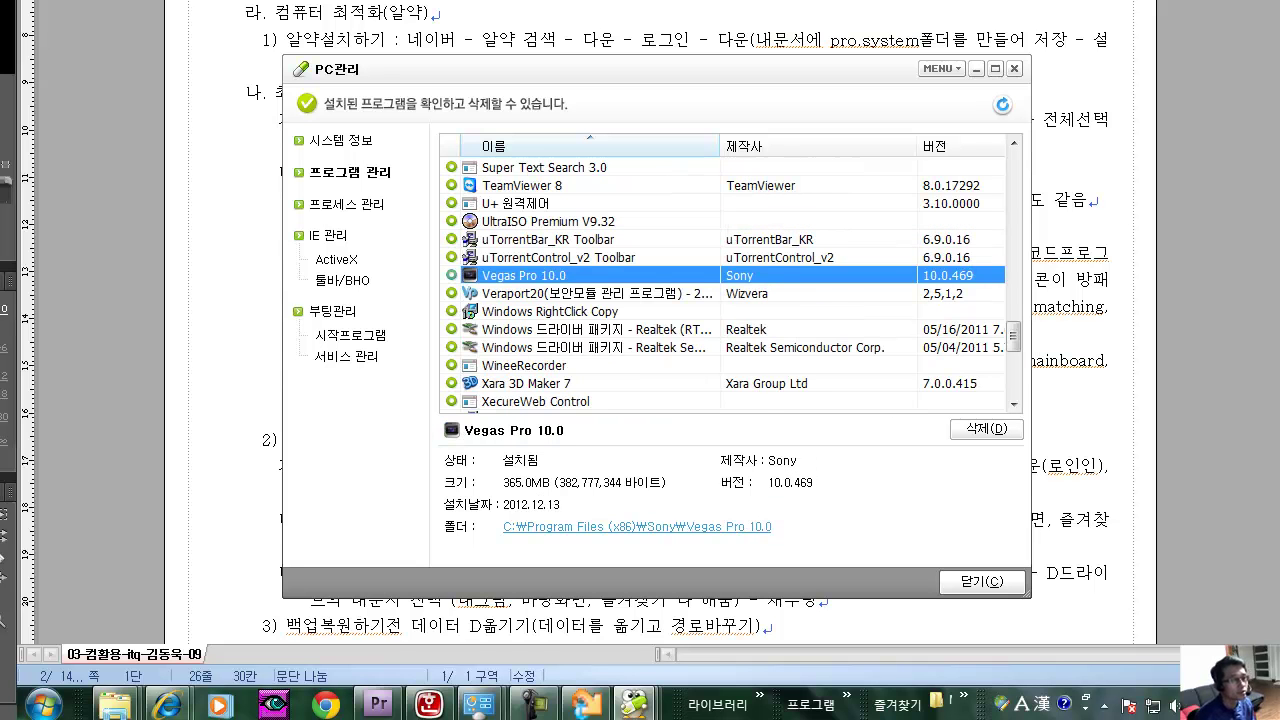
pyautogui.scroll(-1, 730, 284)
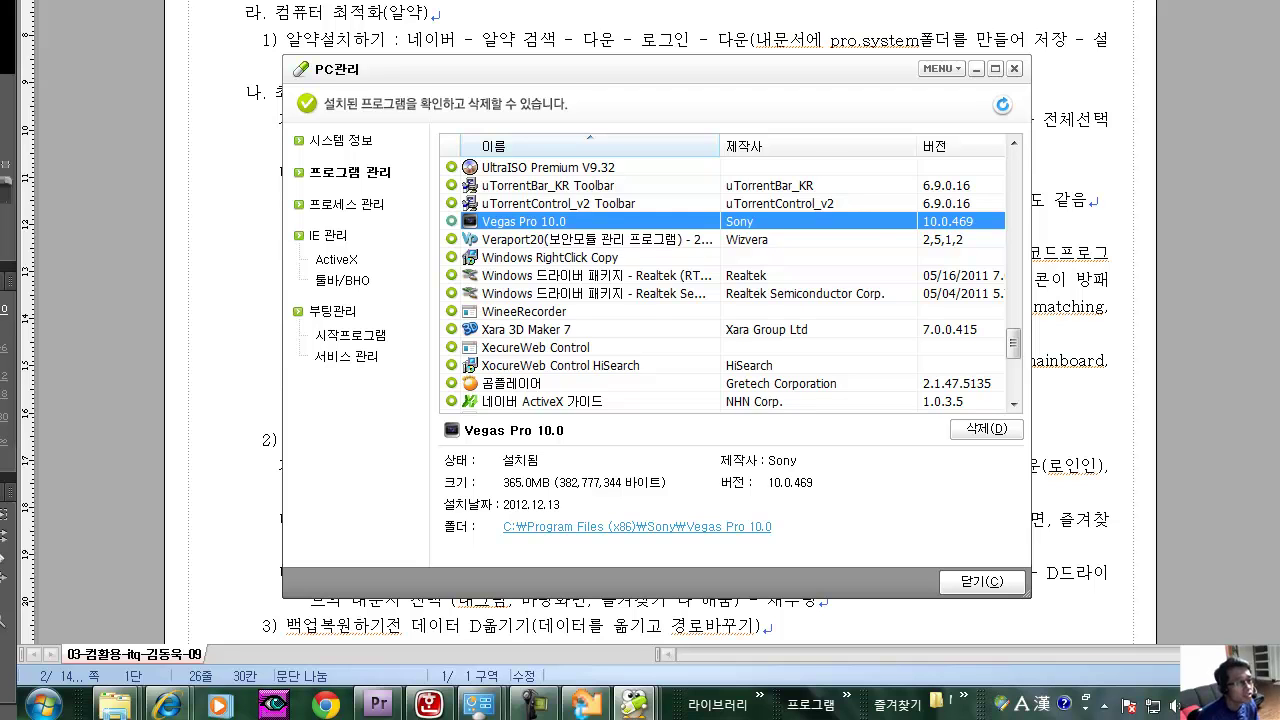
pyautogui.scroll(-1, 730, 284)
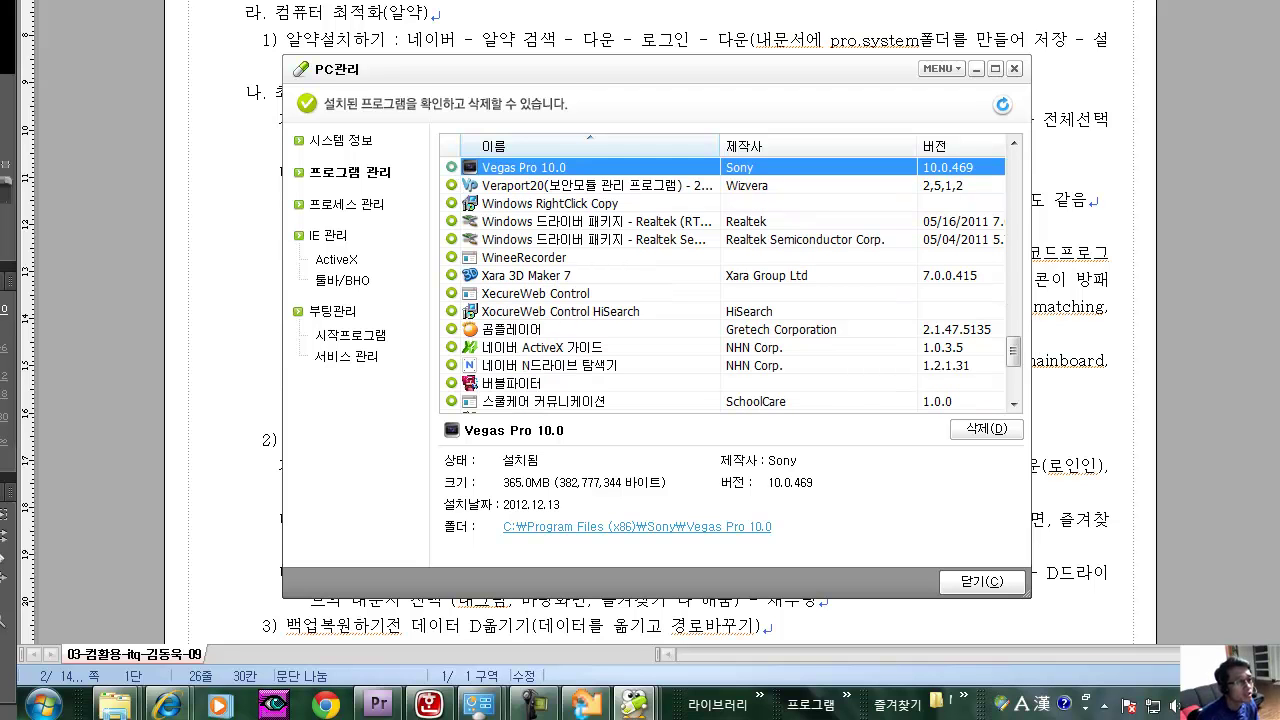
pyautogui.click(536, 293)
pyautogui.click(560, 311)
pyautogui.click(536, 293)
pyautogui.click(560, 311)
# Check 네이버 ActiveX 가이드 and 알GIF at the end of the list, then close PC management.
pyautogui.scroll(-2, 730, 284)
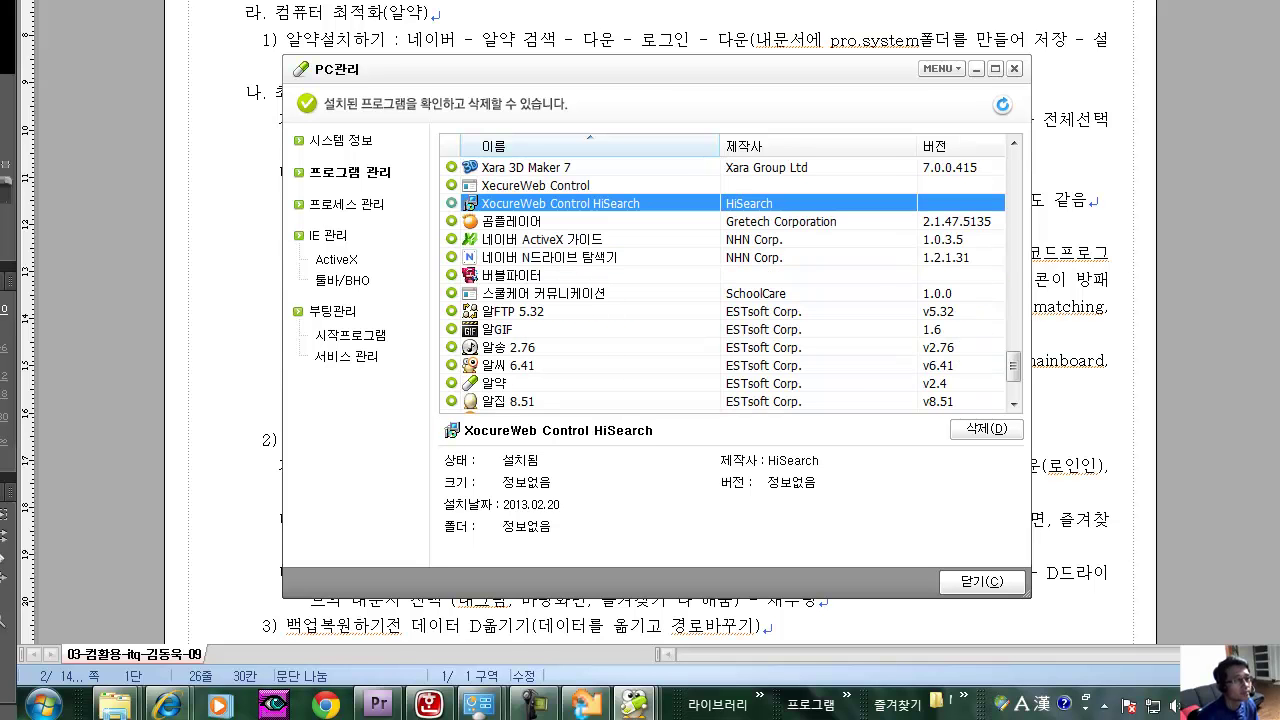
pyautogui.click(540, 239)
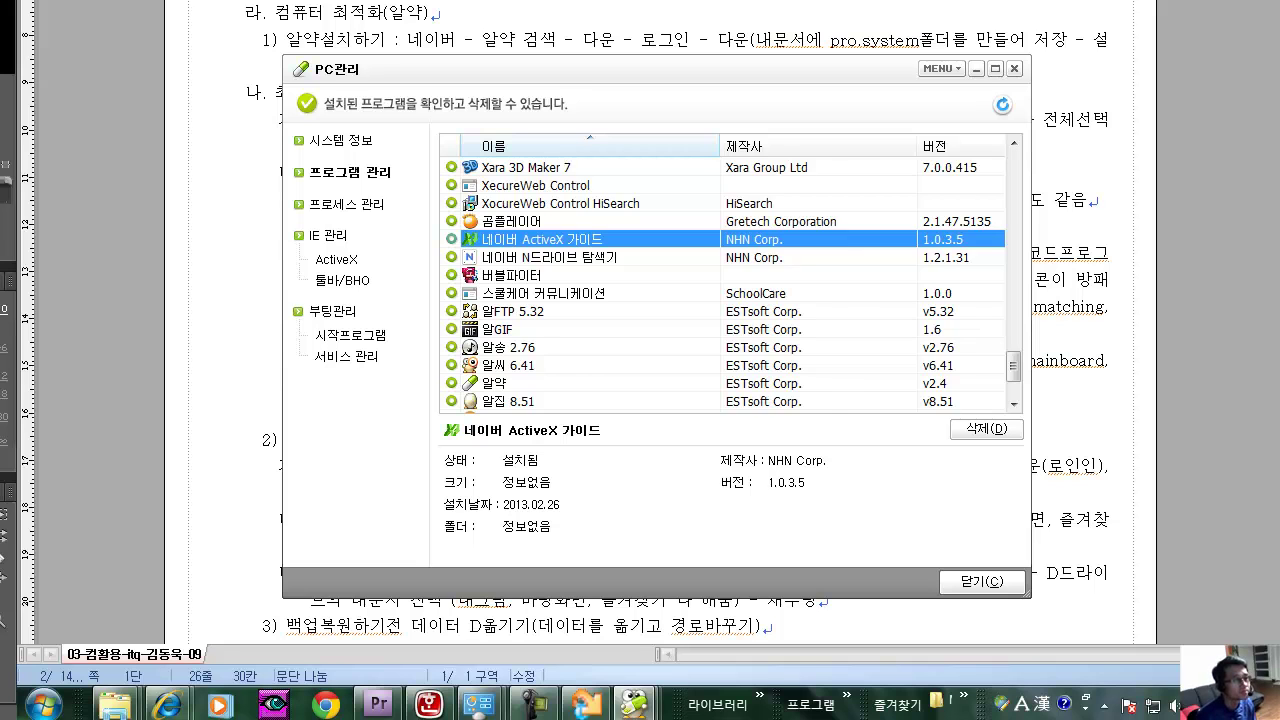
pyautogui.scroll(-2, 730, 284)
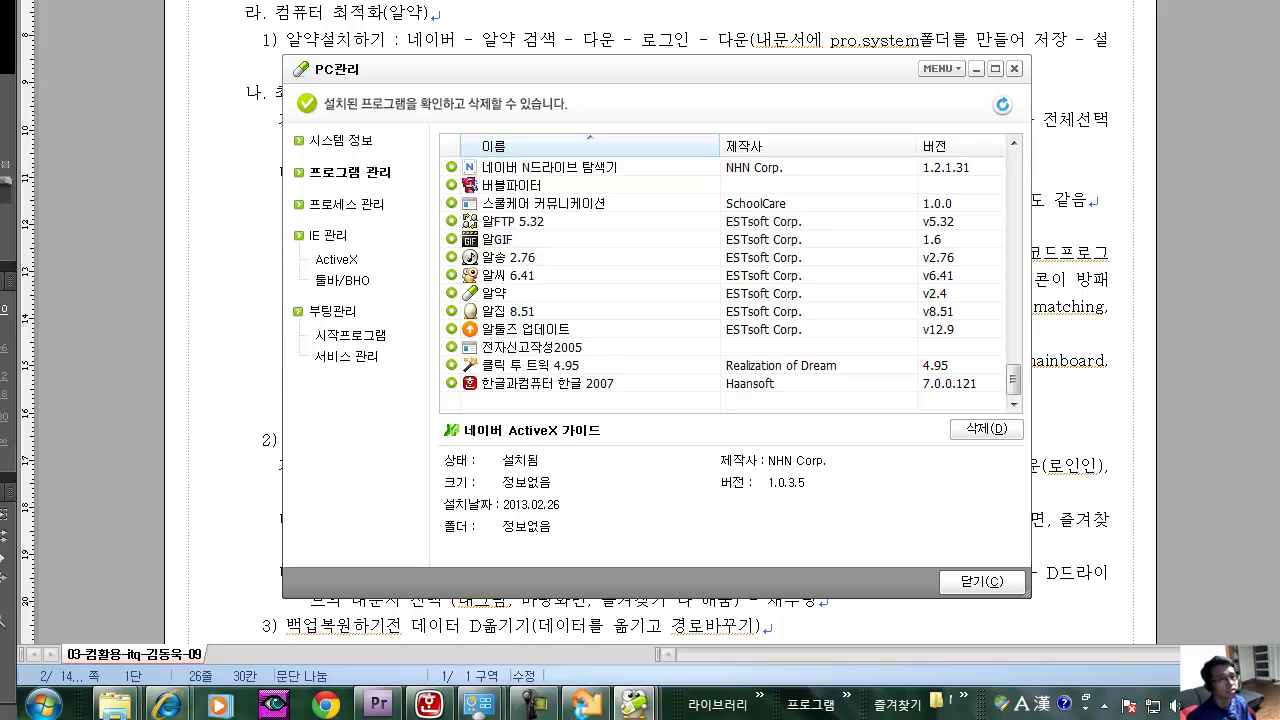
pyautogui.click(540, 239)
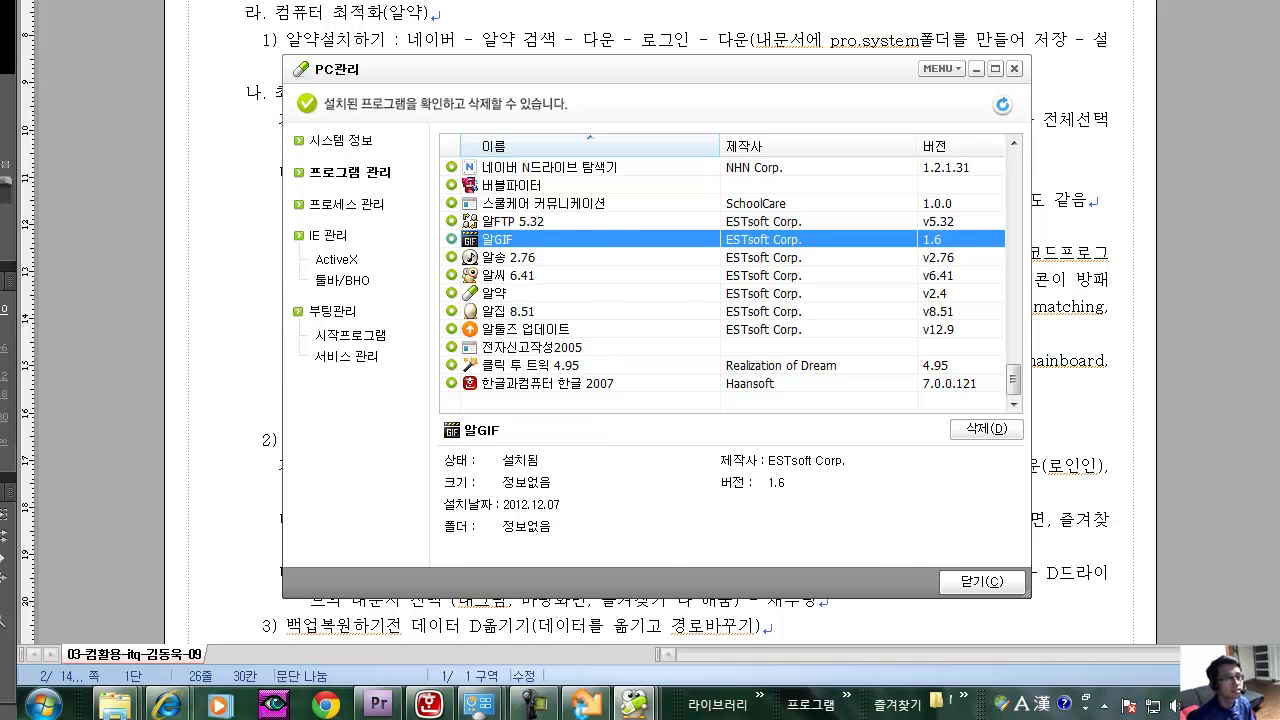
pyautogui.press('Escape')
pyautogui.click(350, 253)
# Bring up All Programs in the Windows 7 Start menu.
pyautogui.scroll(-1, 566, 322)
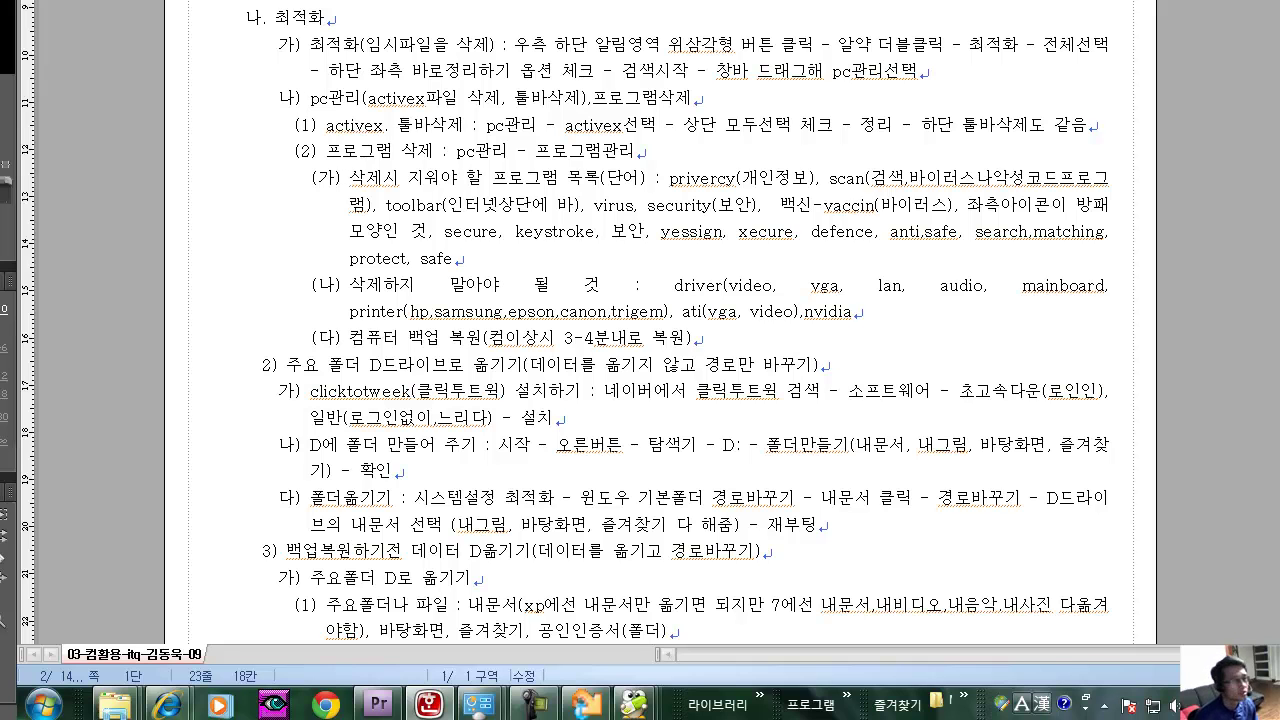
pyautogui.click(43, 705)
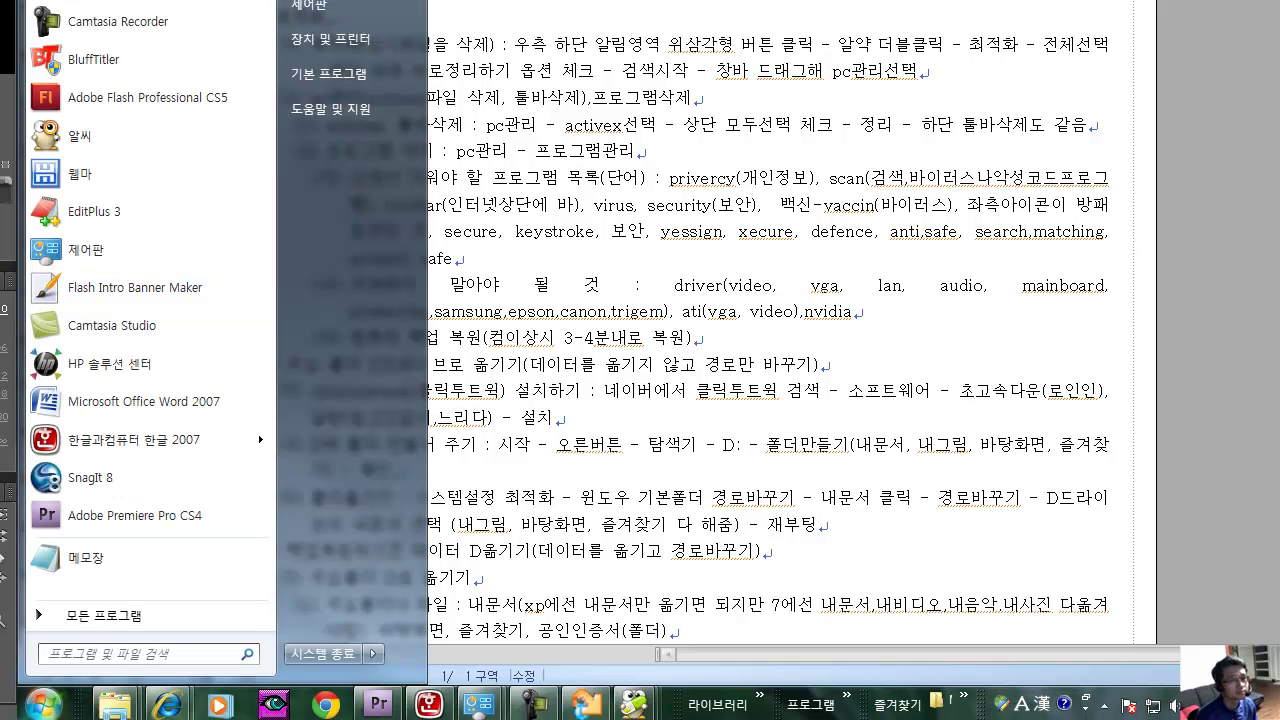
pyautogui.click(670, 338)
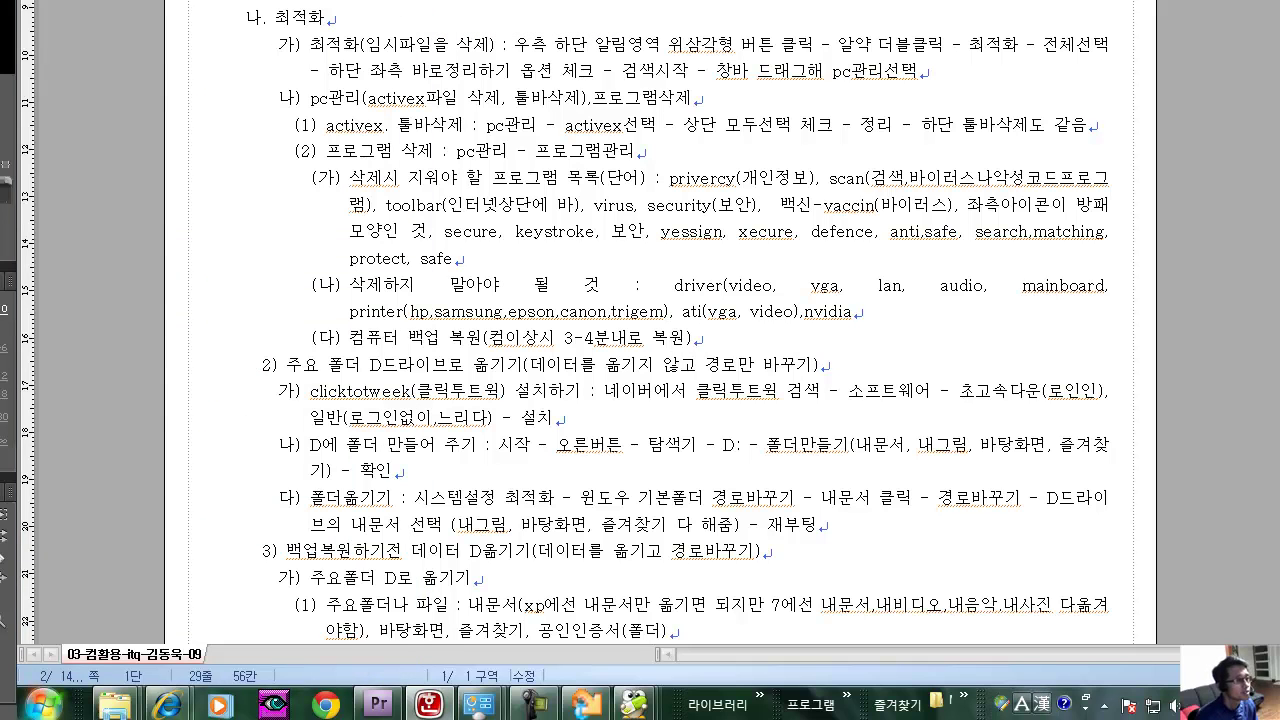
pyautogui.click(43, 705)
pyautogui.click(80, 615)
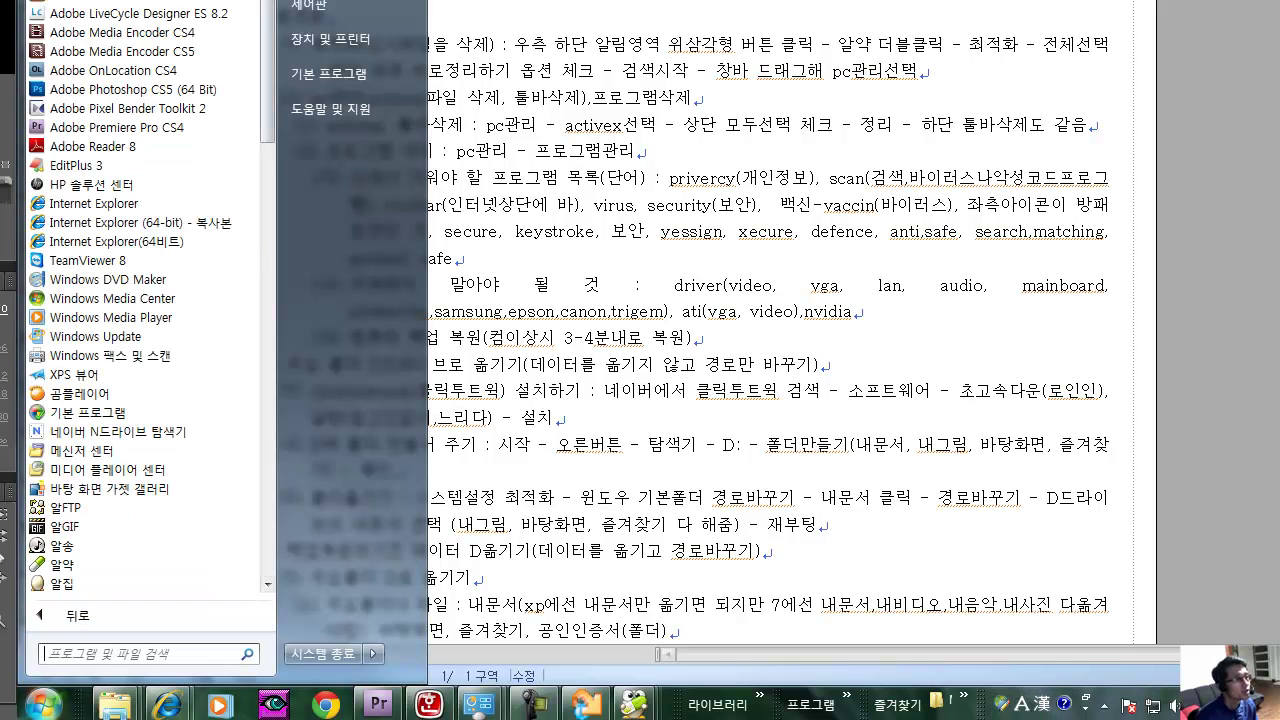
# Scroll down the program list and expand Accessories and then System Tools.
pyautogui.scroll(-3, 145, 300)
pyautogui.scroll(3, 145, 300)
pyautogui.scroll(-3, 130, 128)
pyautogui.scroll(-7, 100, 355)
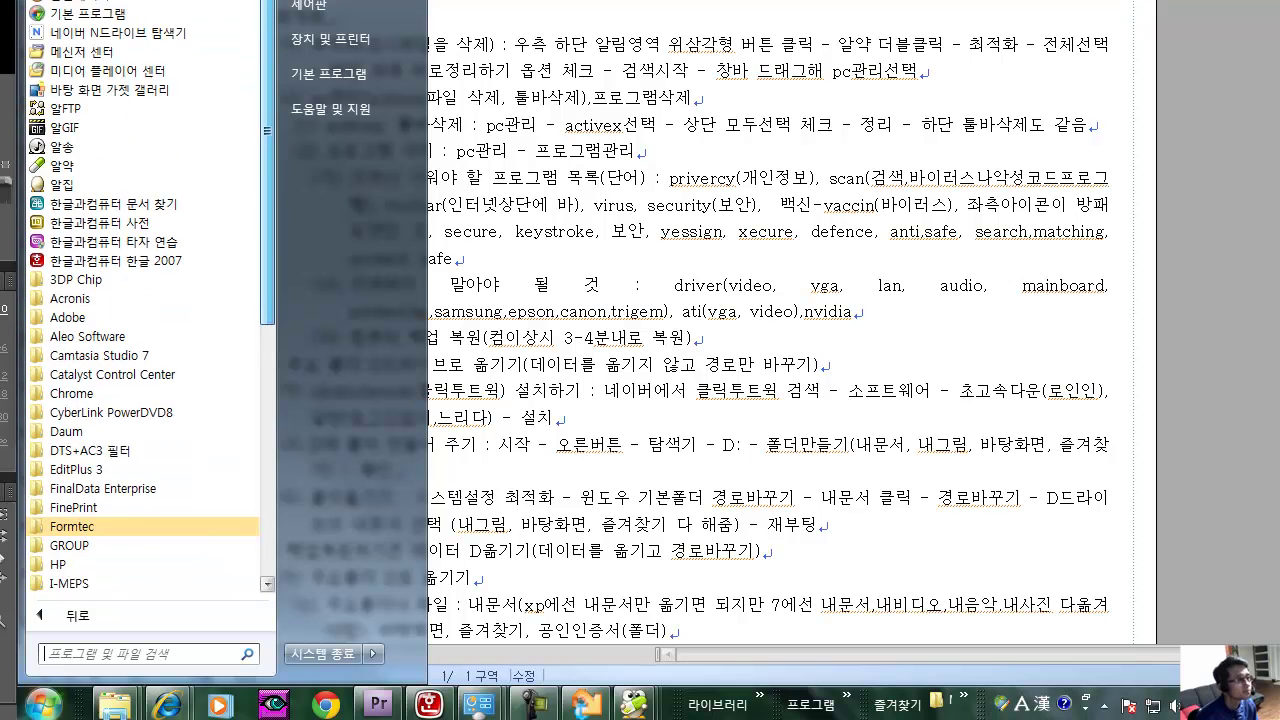
pyautogui.scroll(-1, 140, 300)
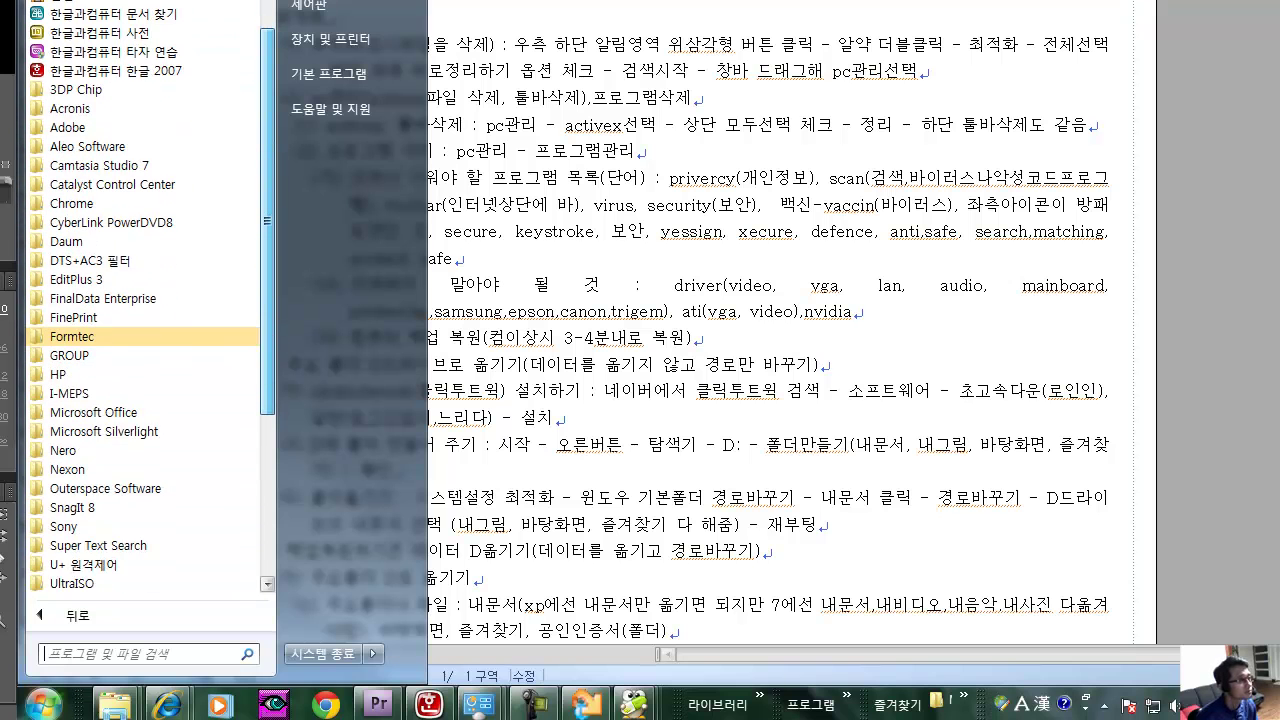
pyautogui.scroll(-2, 100, 127)
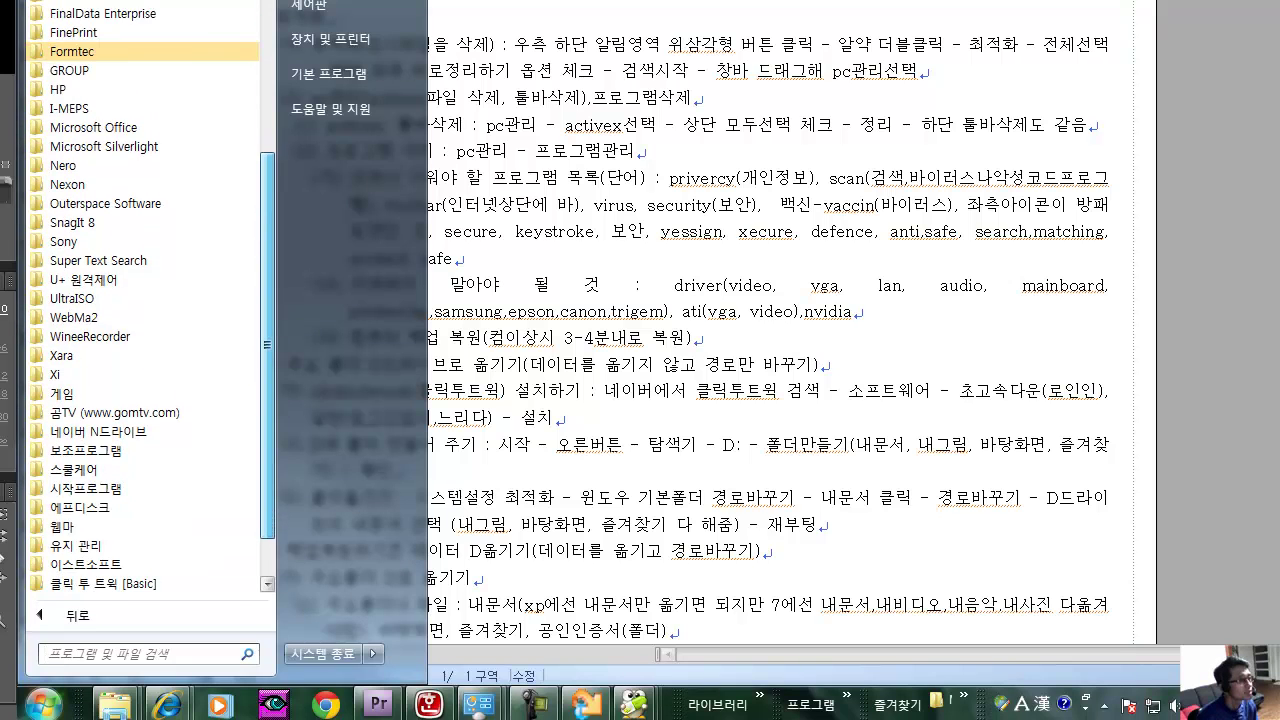
pyautogui.click(90, 450)
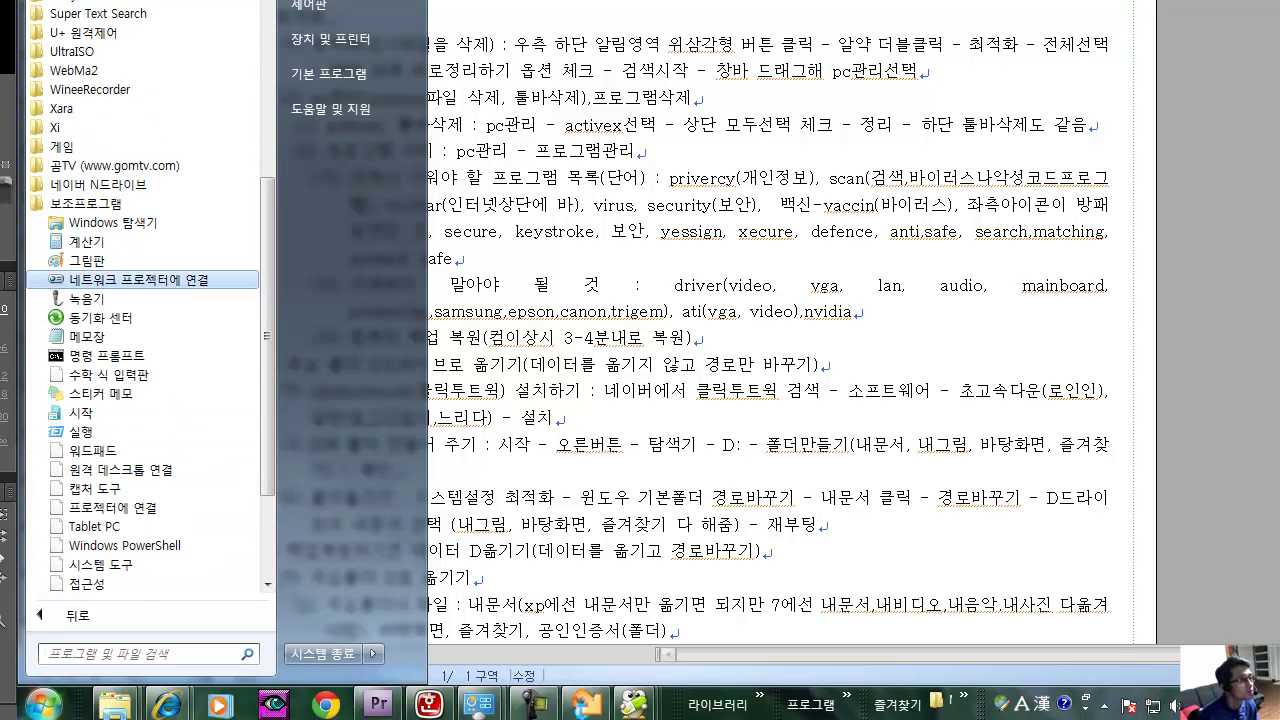
pyautogui.scroll(-1, 90, 460)
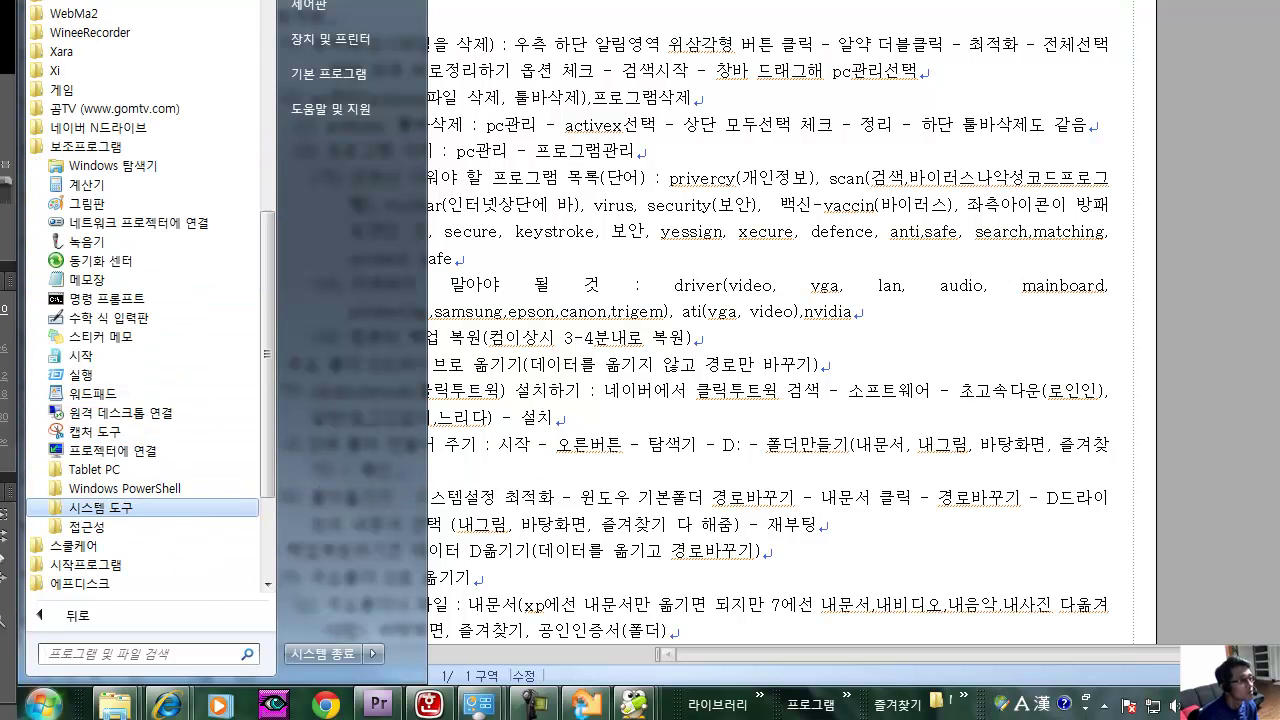
pyautogui.click(100, 507)
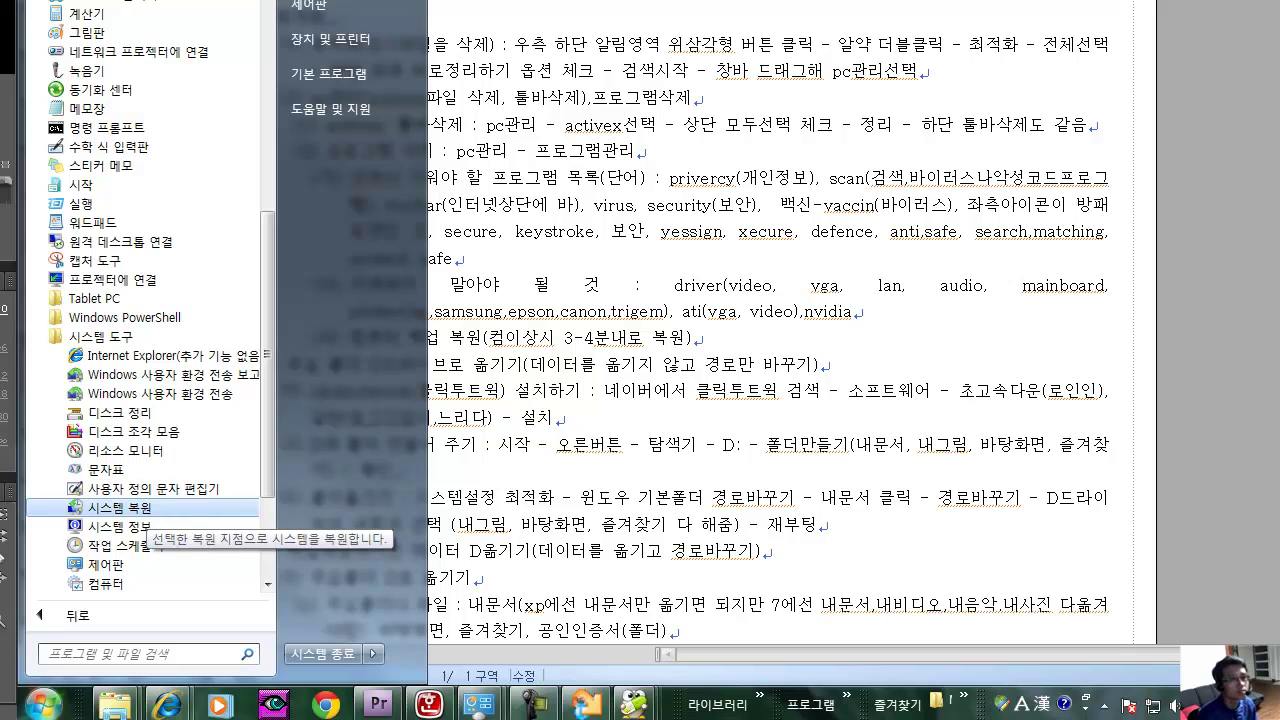
# Launch System Restore, pick 'Choose a different restore point', and continue to the restore-point list.
pyautogui.click(140, 510)
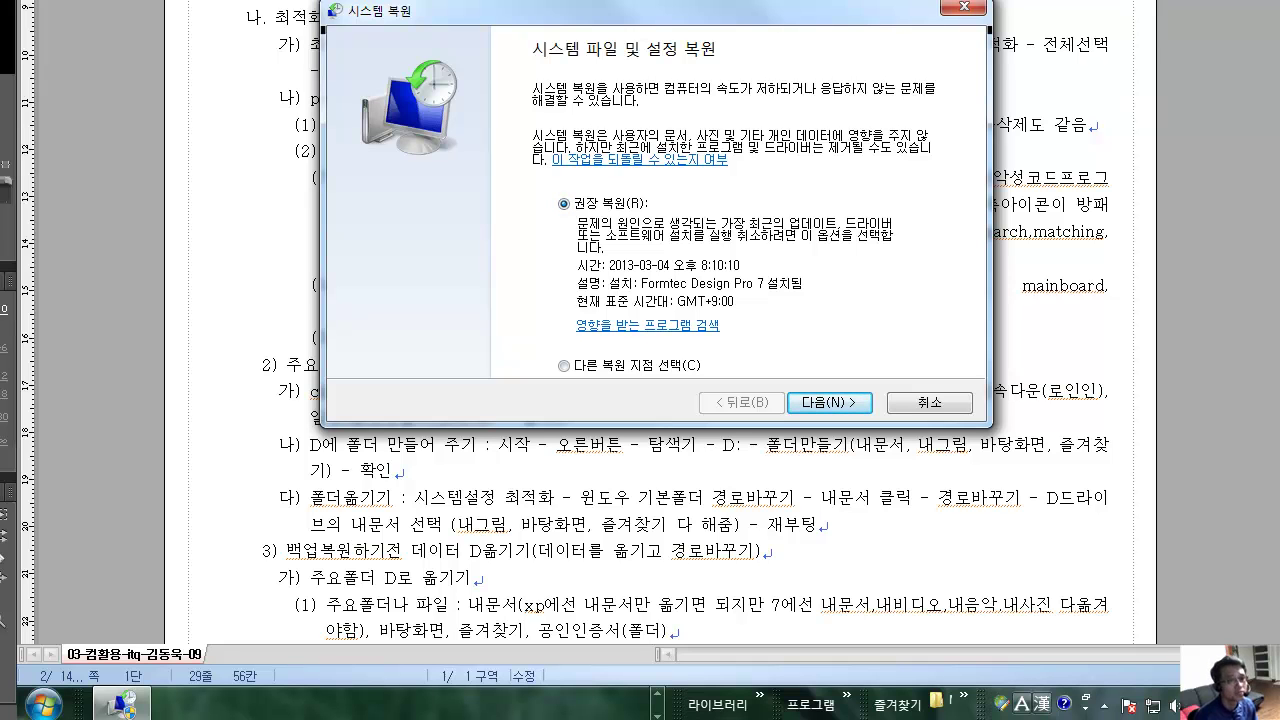
pyautogui.click(563, 365)
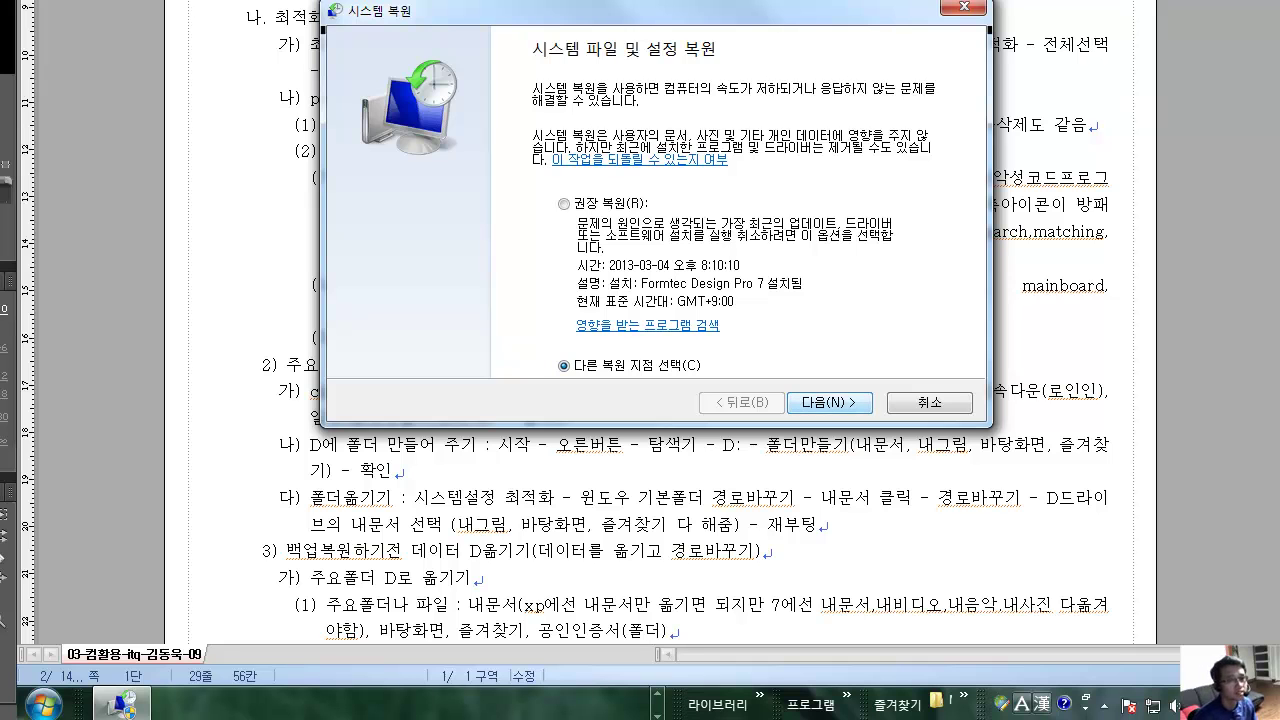
pyautogui.press('Return')
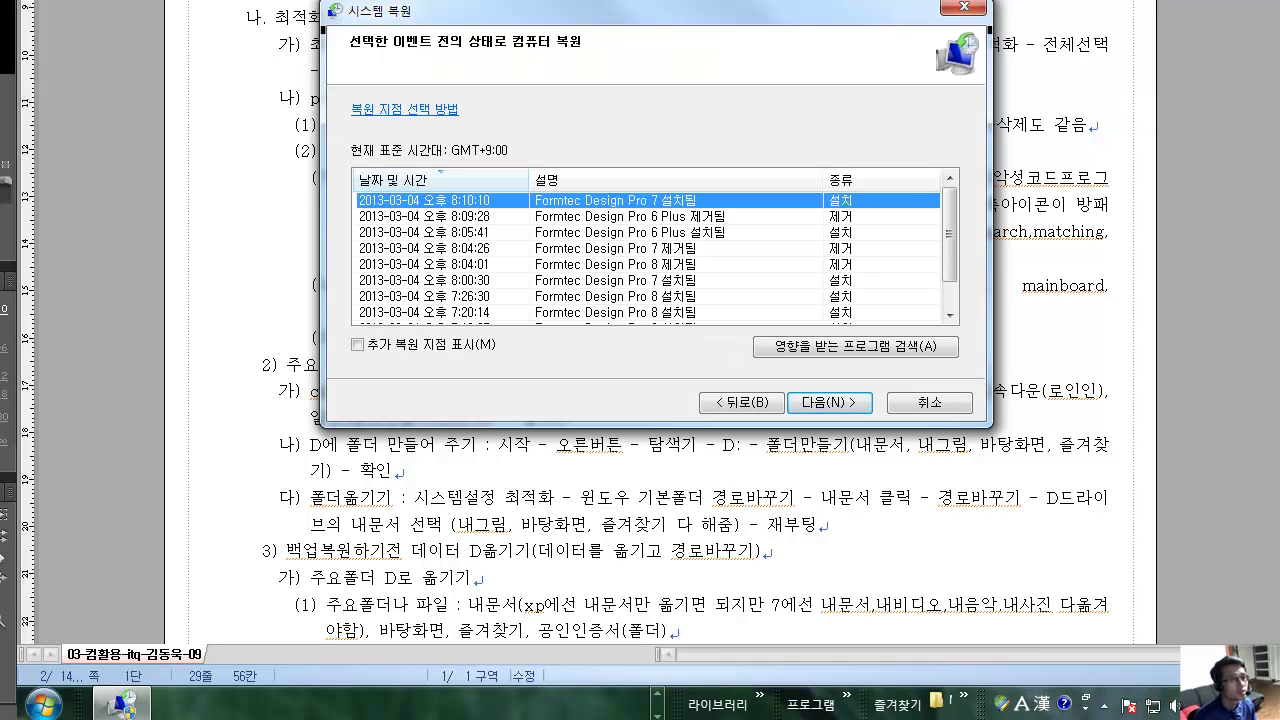
# Check the 8:04:01 and 8:10:10 restore points, then select the 8:09:28 Formtec Design Pro 6 Plus point.
pyautogui.click(450, 264)
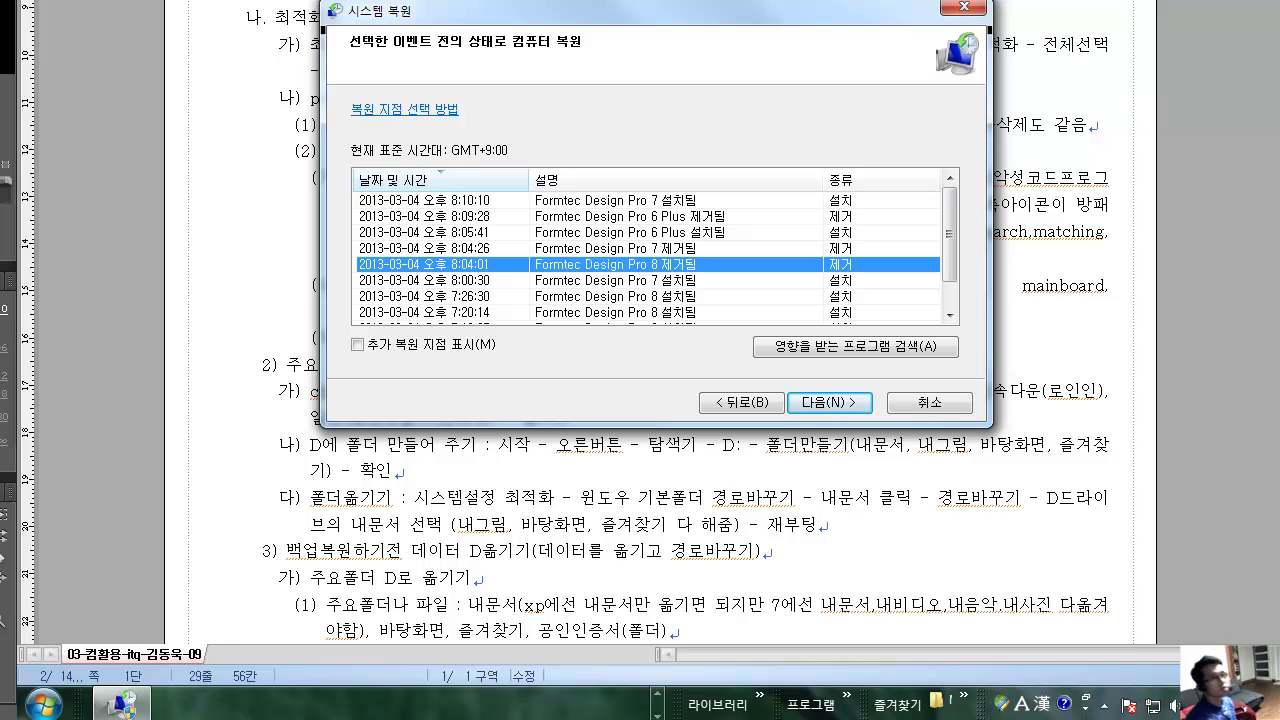
pyautogui.scroll(-1, 650, 256)
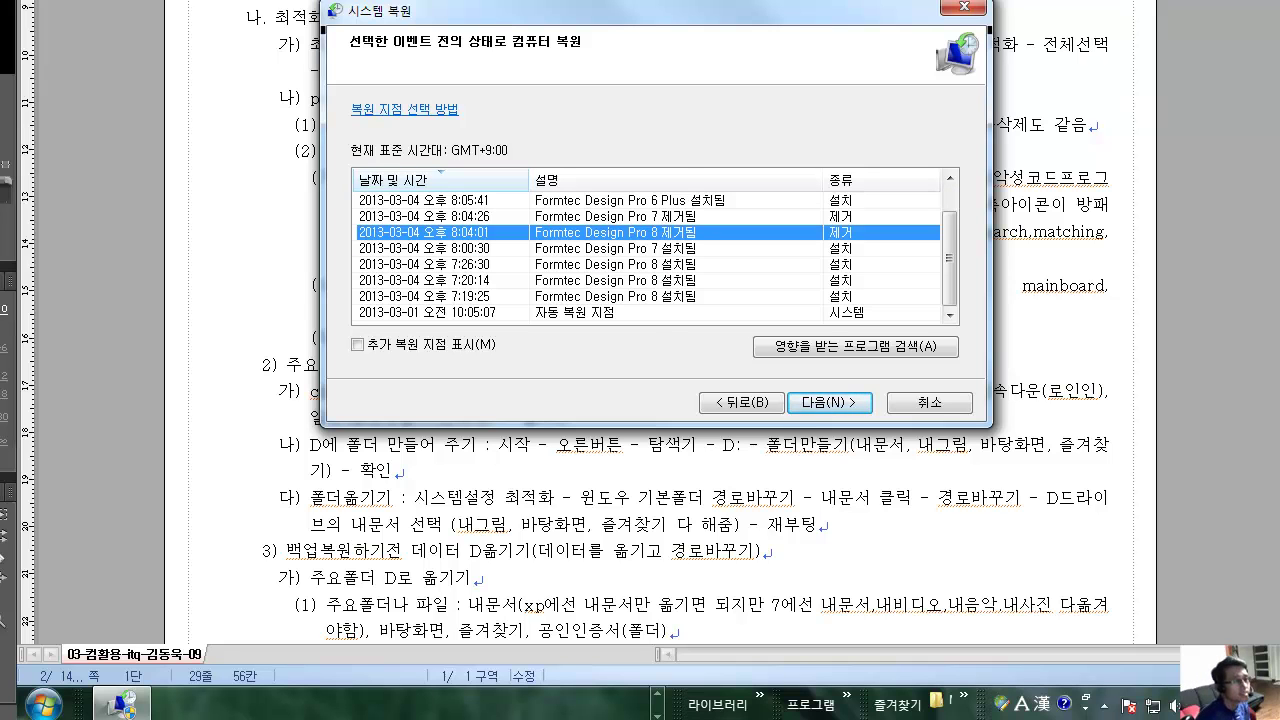
pyautogui.scroll(1, 657, 253)
pyautogui.click(450, 200)
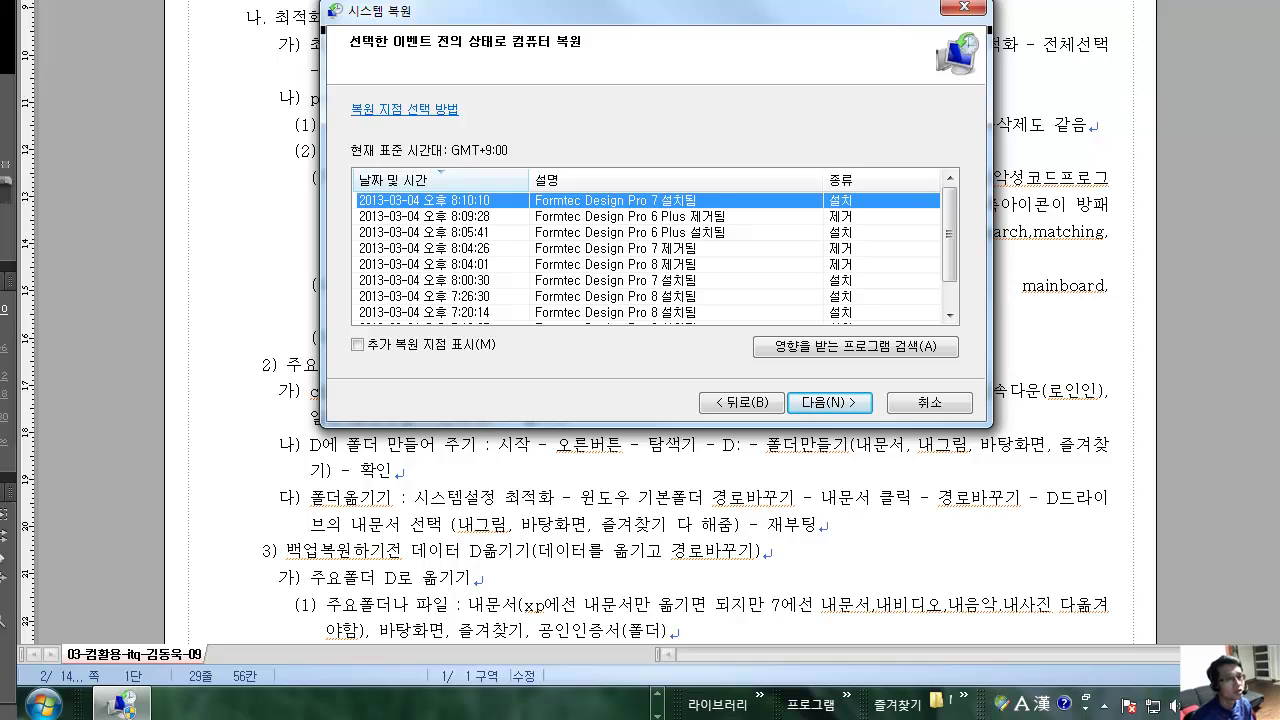
pyautogui.click(452, 216)
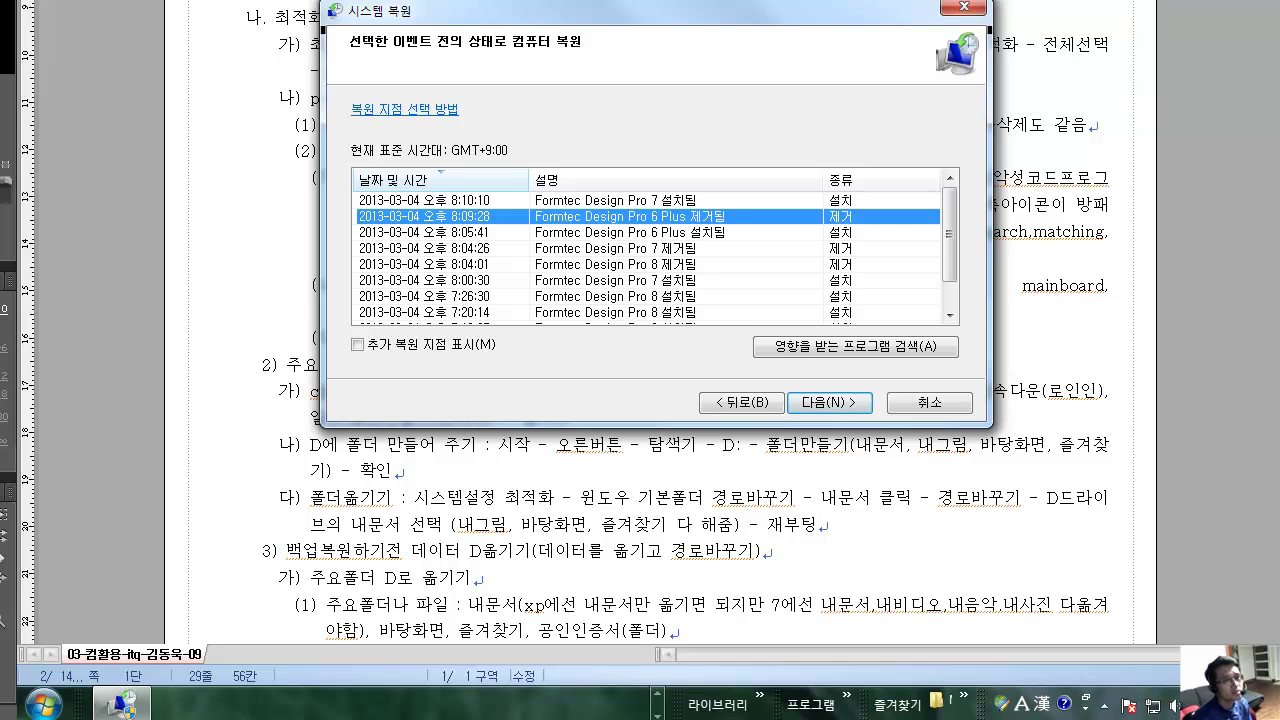
# Close the wizard and pin System Restore from Accessories > System Tools to the Start menu.
pyautogui.press('Escape')
pyautogui.click(42, 704)
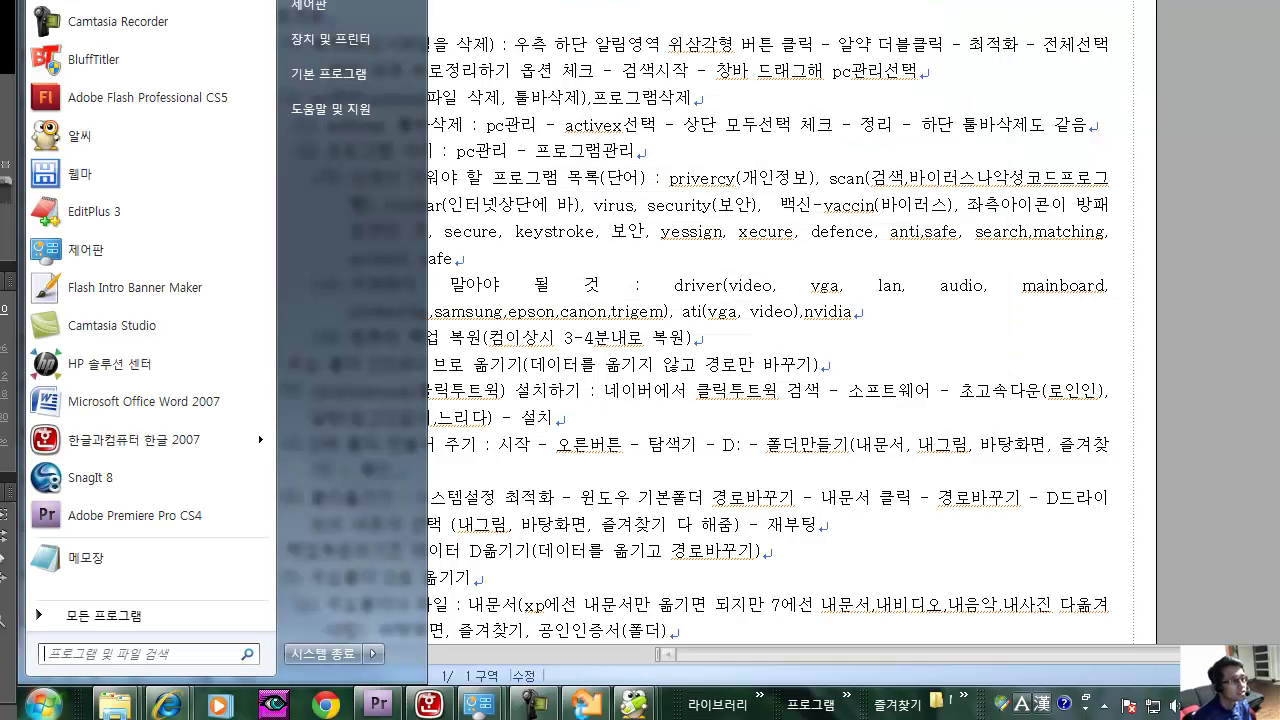
pyautogui.click(104, 615)
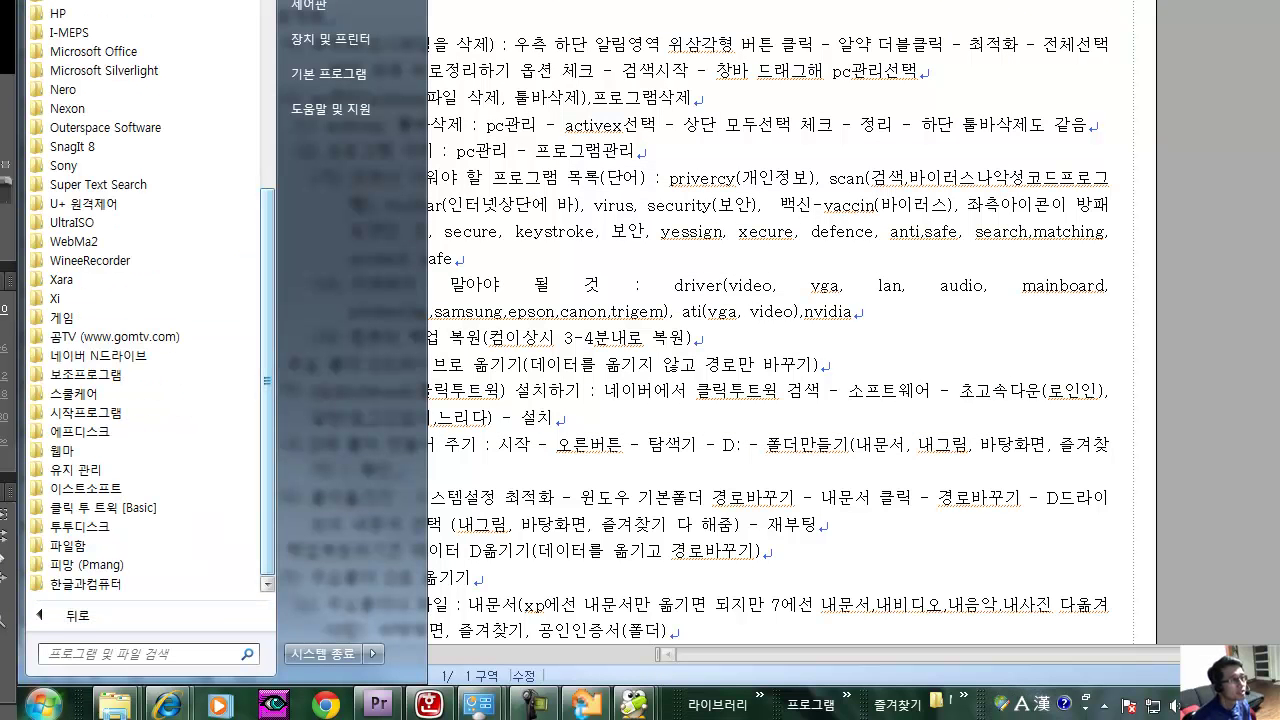
pyautogui.click(100, 374)
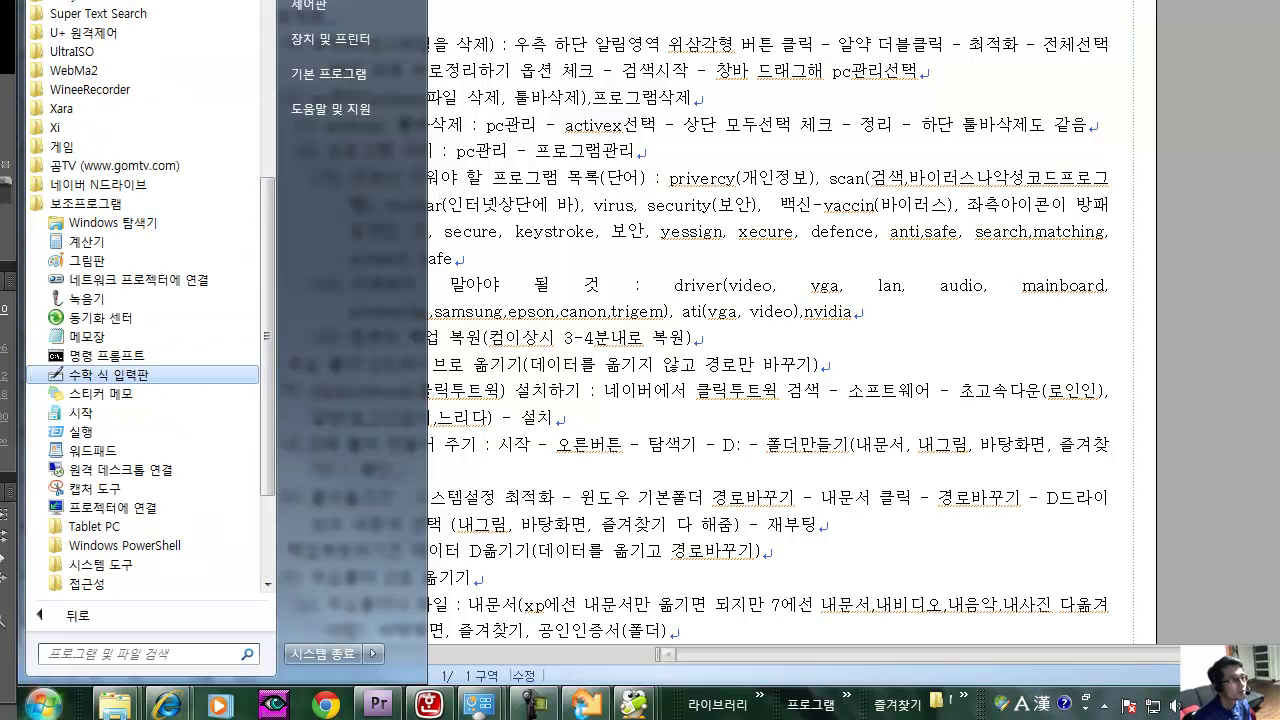
pyautogui.scroll(-3, 100, 440)
pyautogui.click(100, 446)
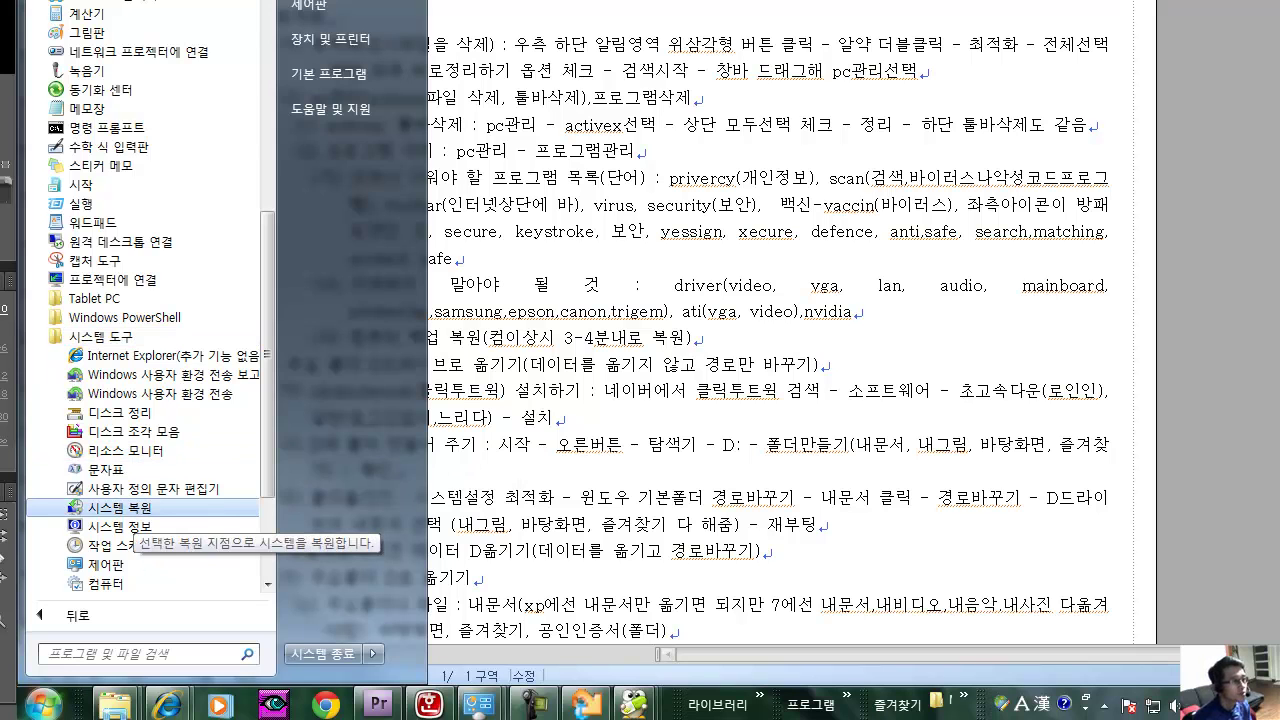
pyautogui.rightClick(125, 508)
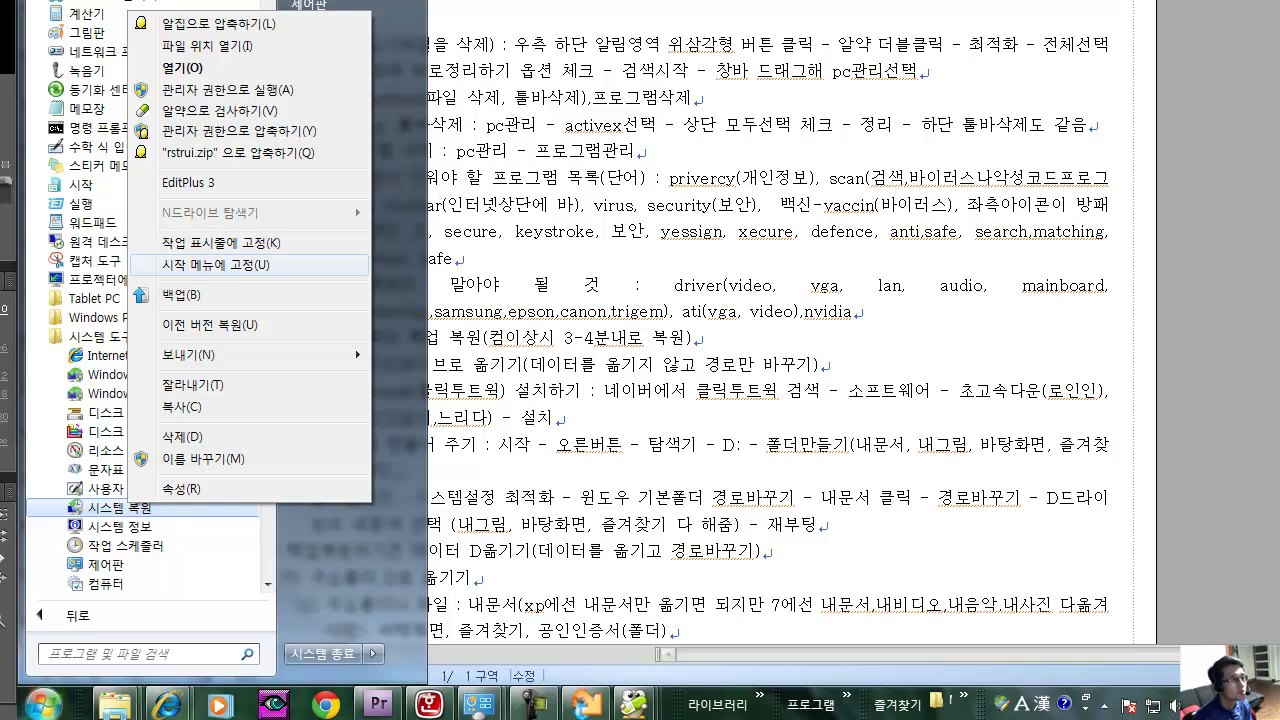
pyautogui.click(250, 264)
# Launch the pinned System Restore from the Start menu.
pyautogui.press('Escape')
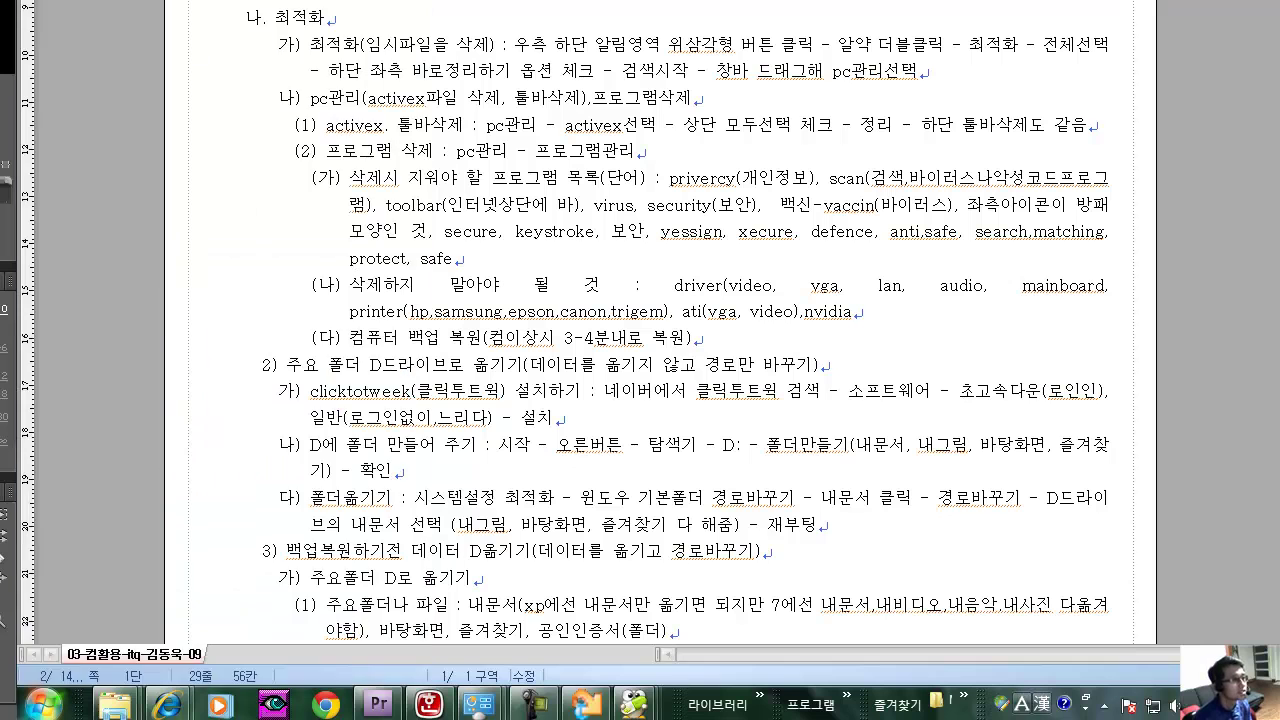
pyautogui.press('super')
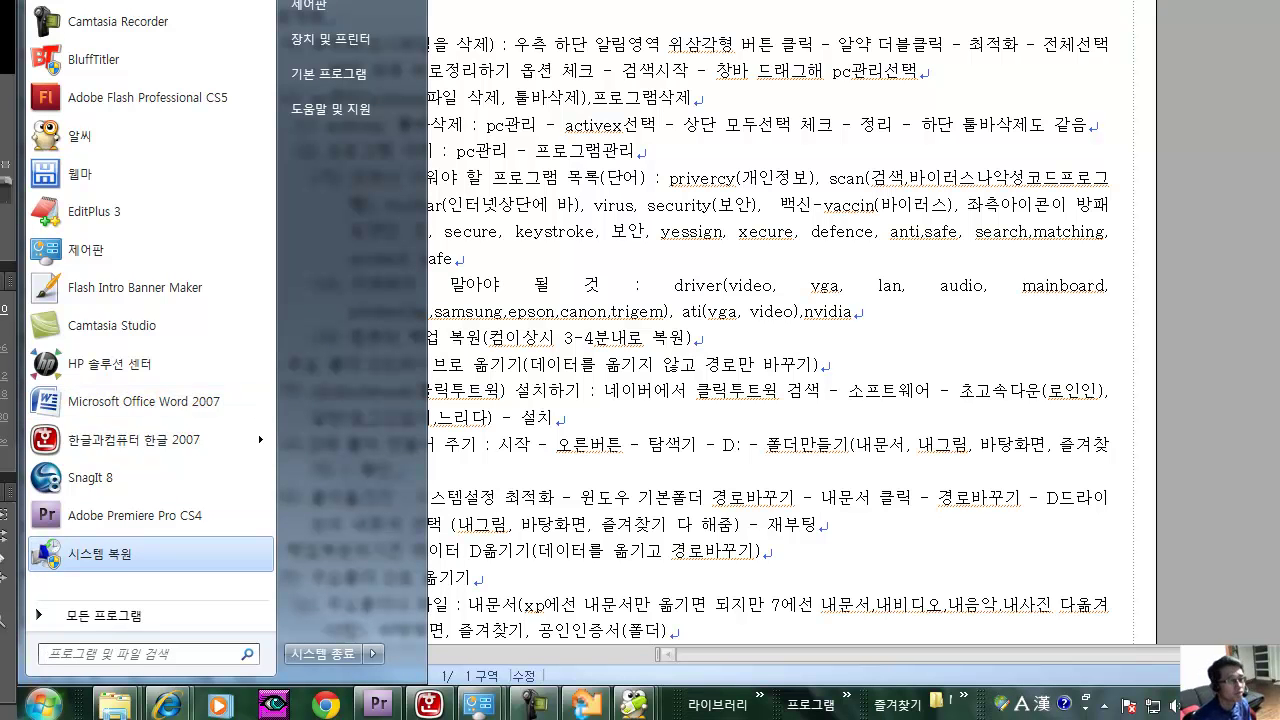
pyautogui.press('Return')
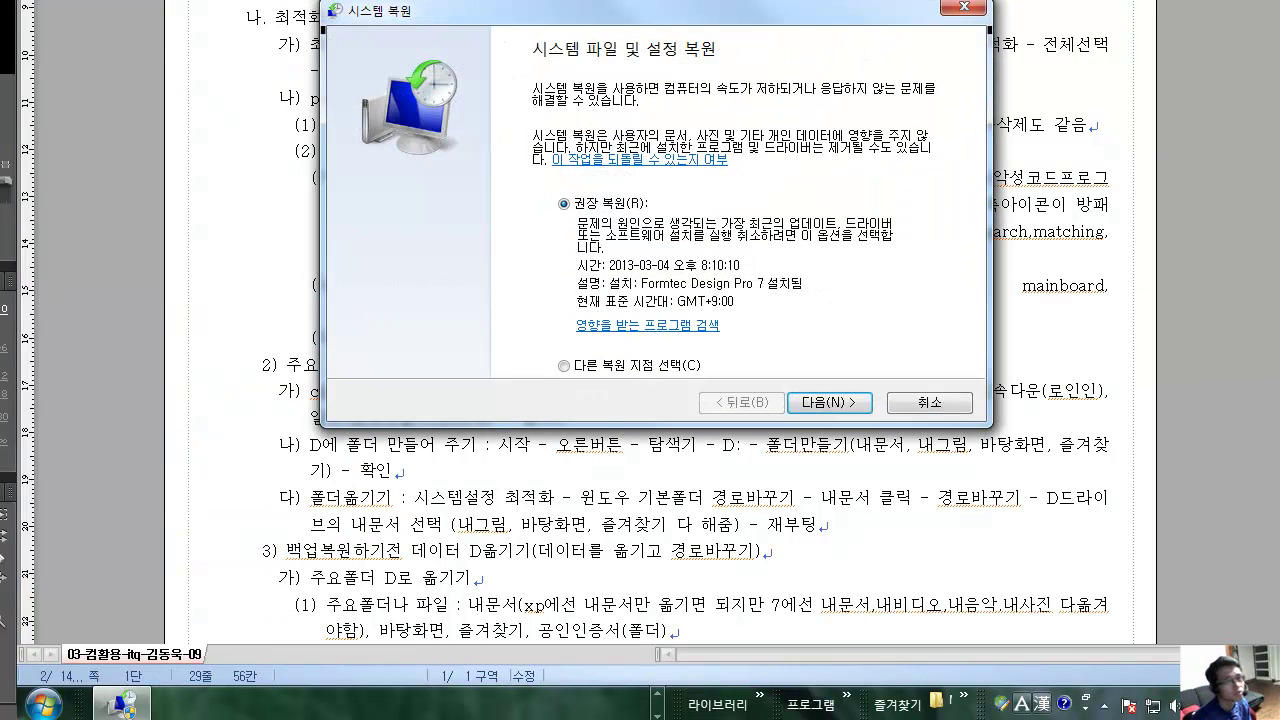
pyautogui.press('super')
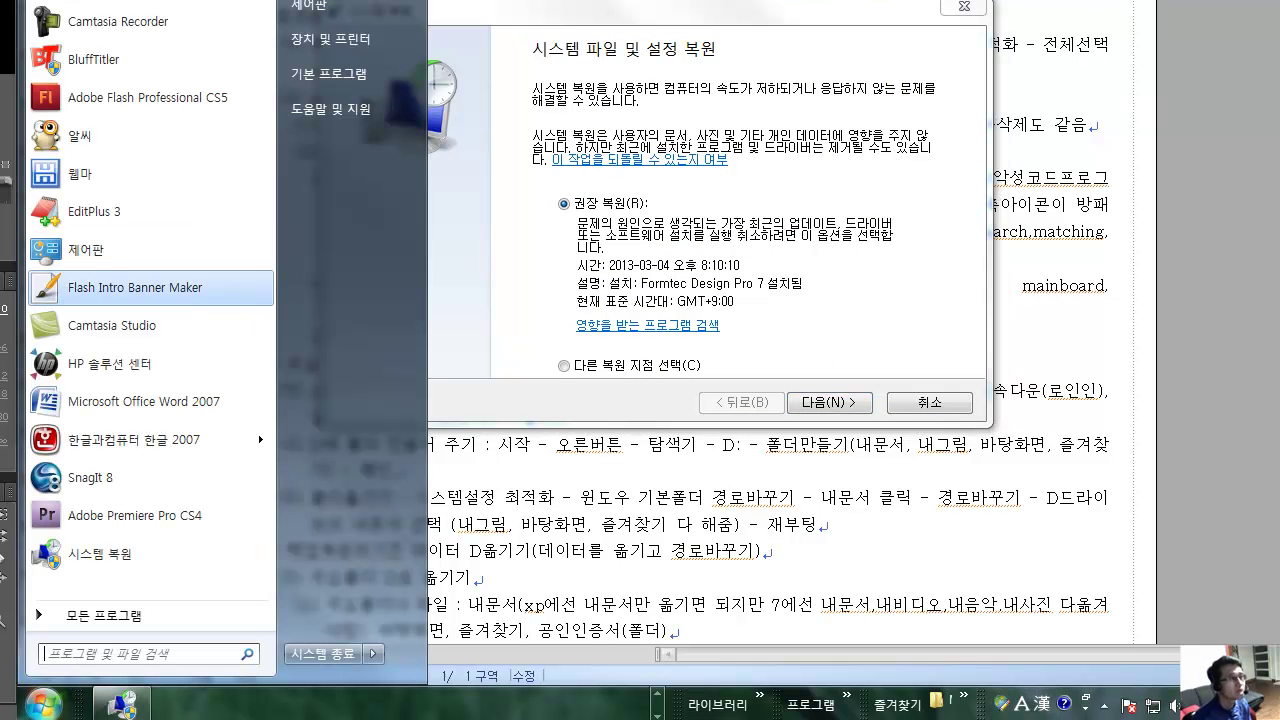